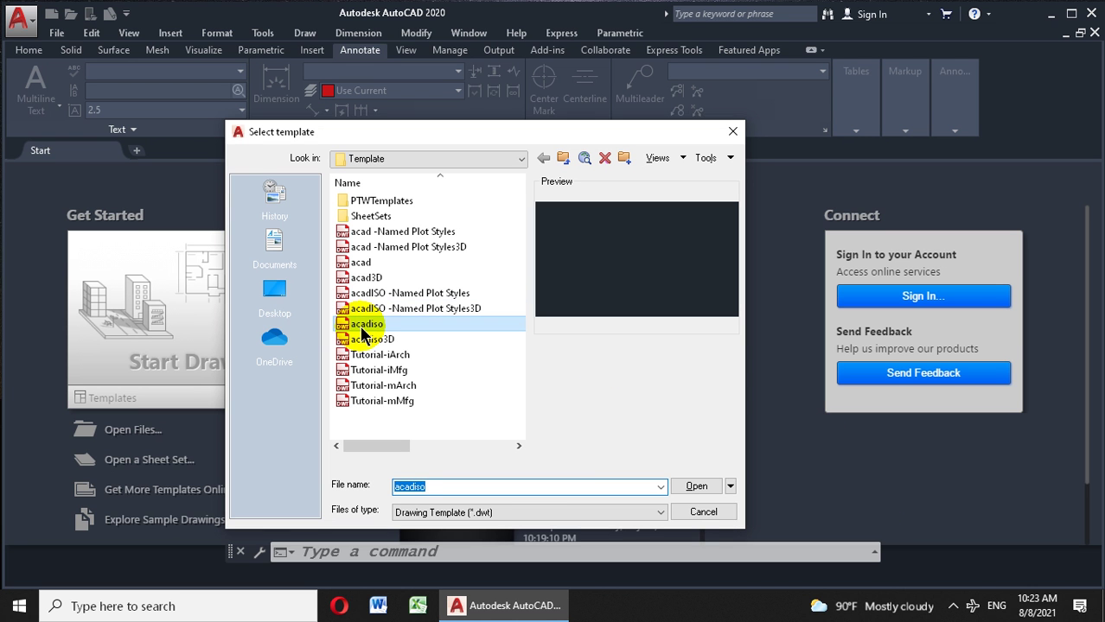
Create the new drawing Drawing2 from the acadiso template.
double_click(359, 325)
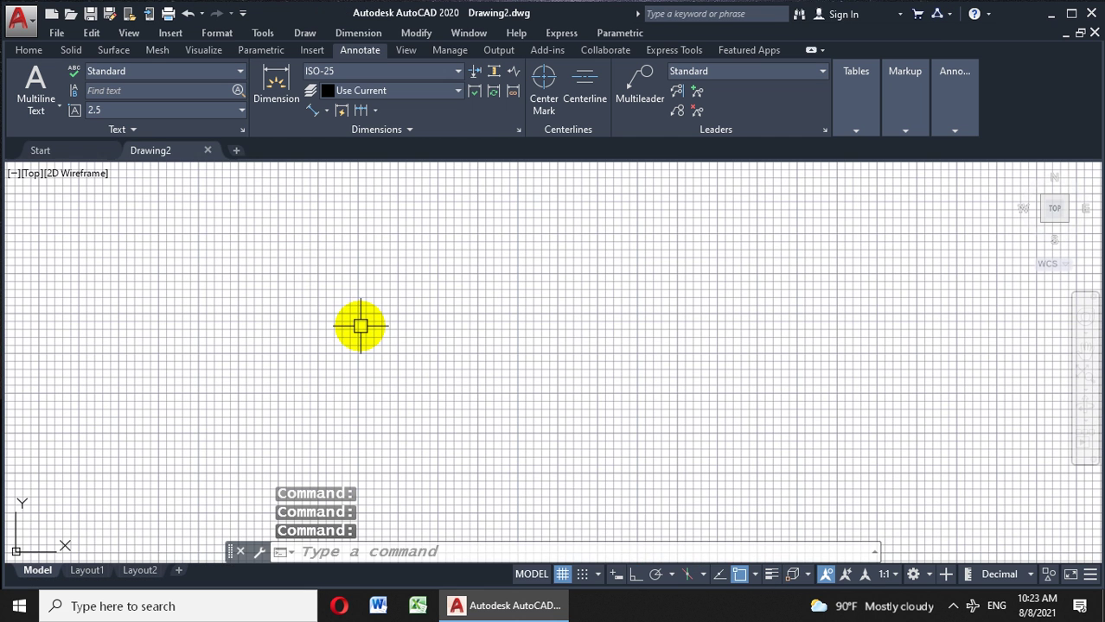
Turn the grid off, add LineWeight to the status bar, and show lineweights.
click(563, 575)
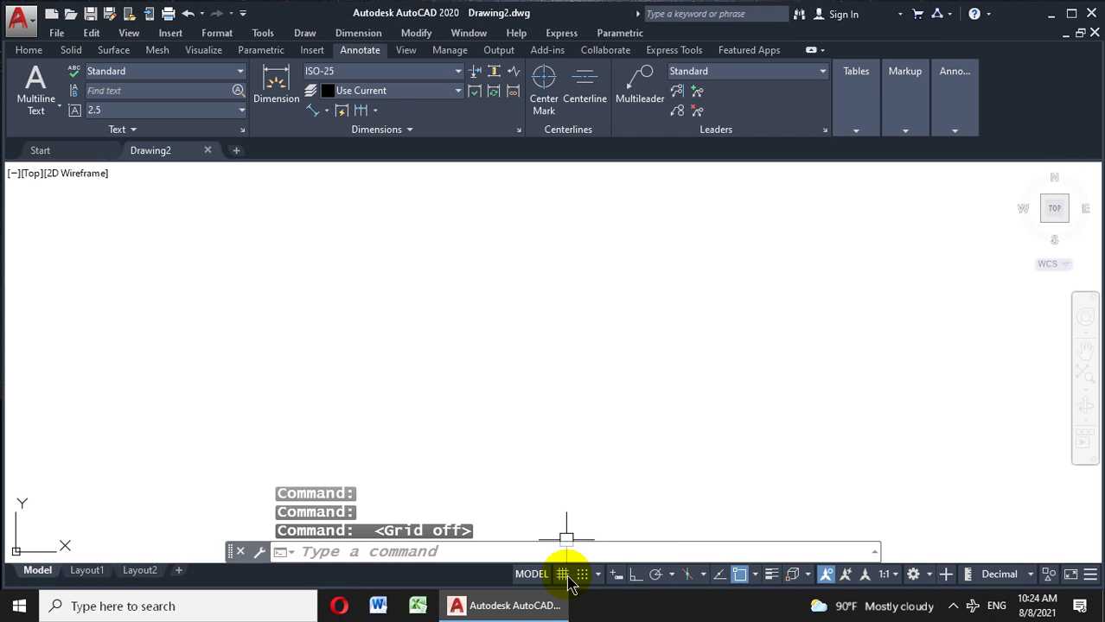
click(1091, 577)
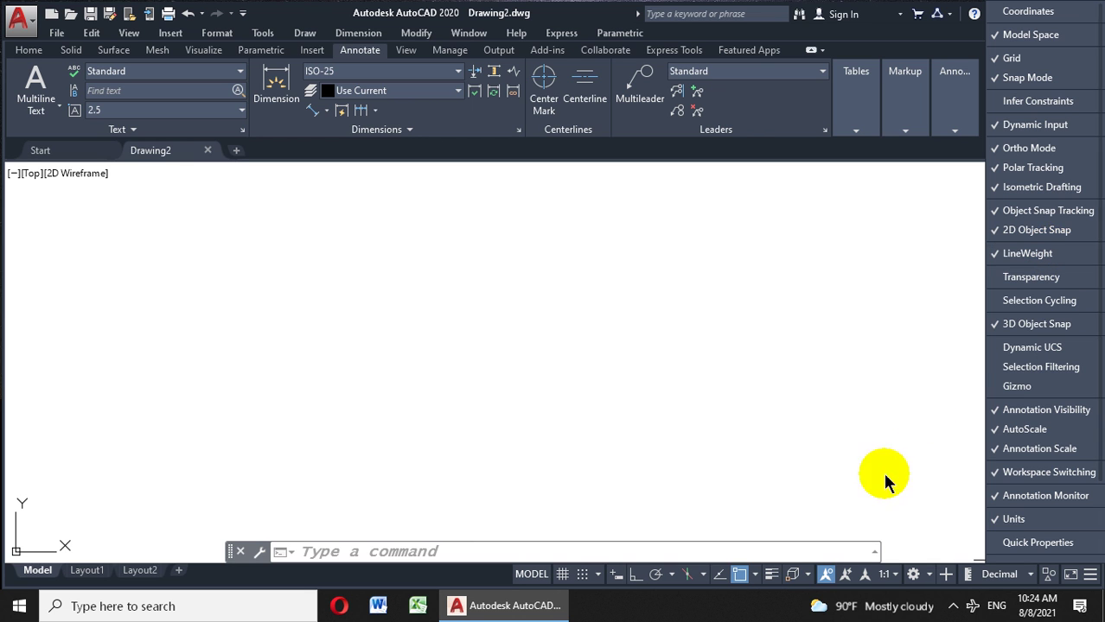
click(778, 582)
click(778, 581)
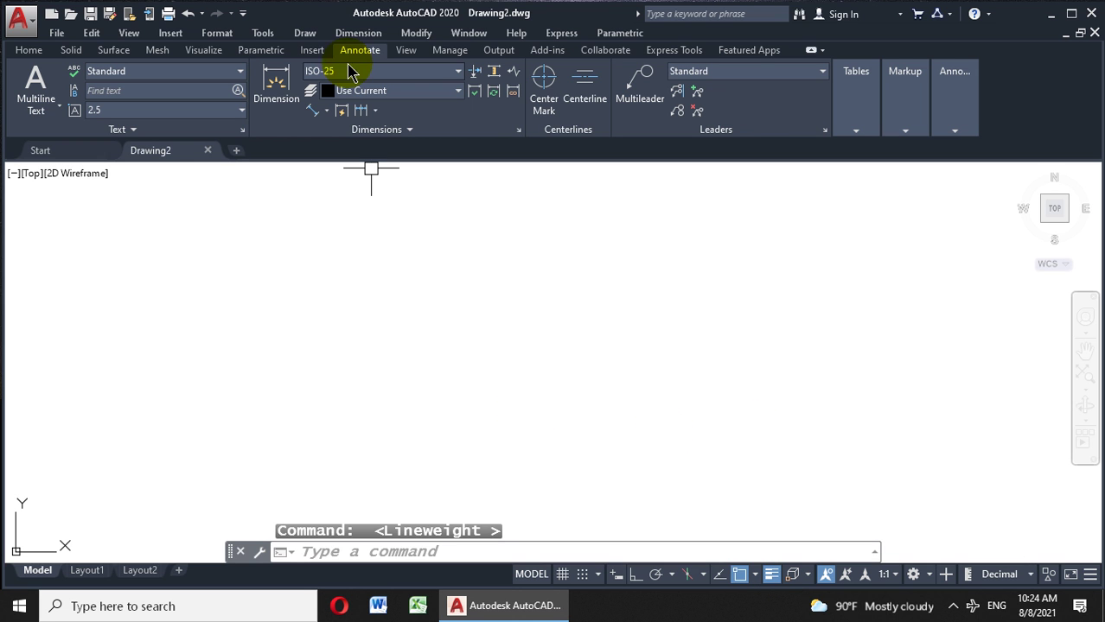
Set layer 0's lineweight to 0.50 mm in the Layer Properties Manager.
click(230, 35)
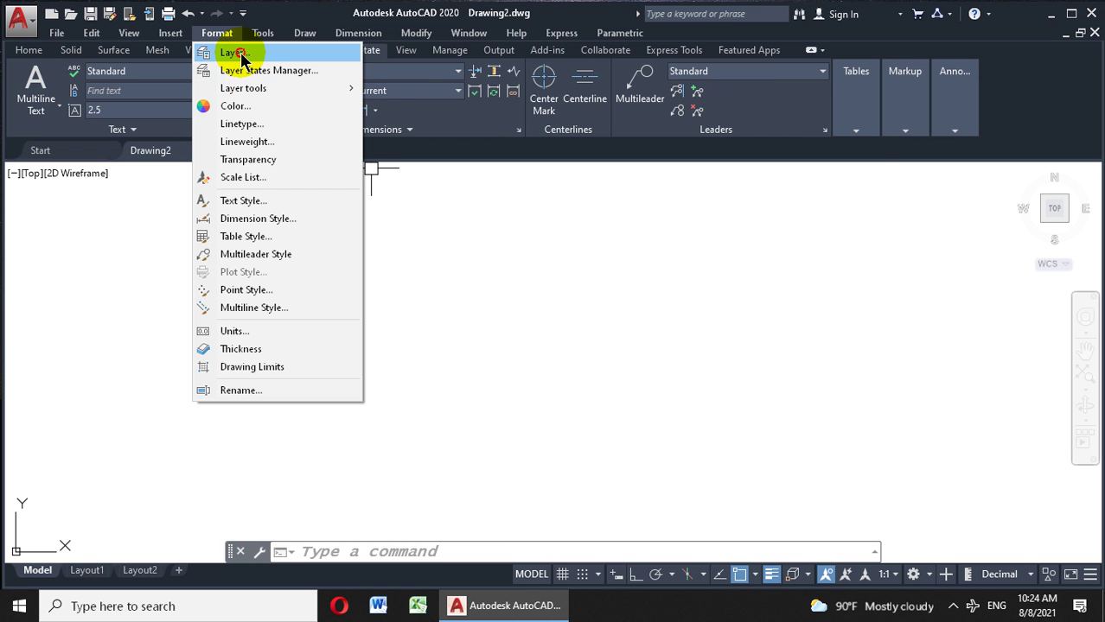
click(242, 52)
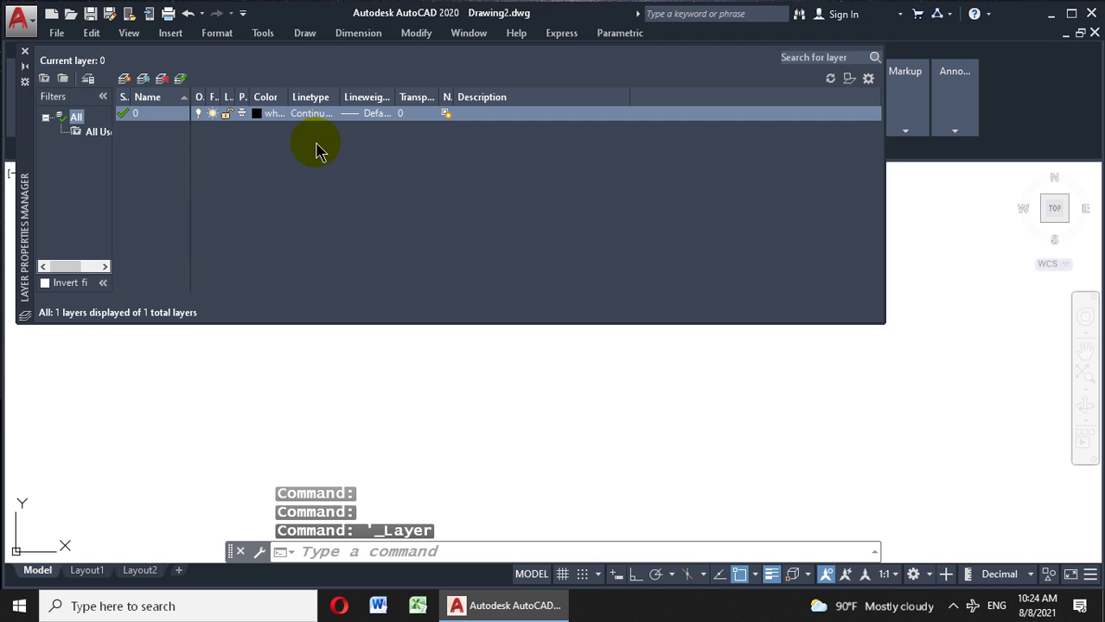
click(373, 117)
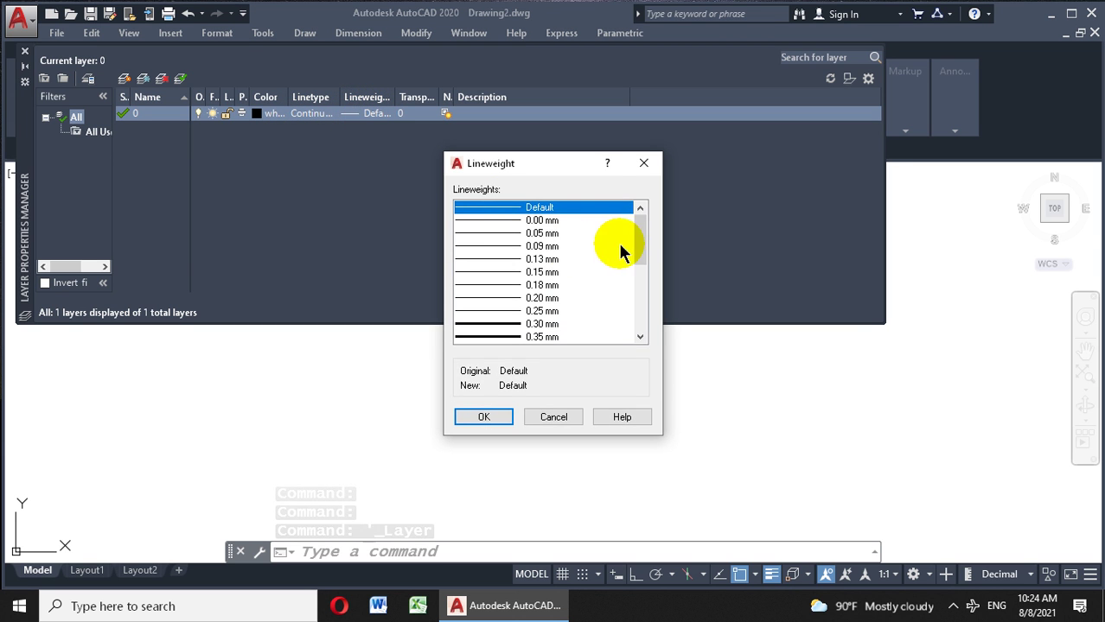
drag(637, 235, 639, 271)
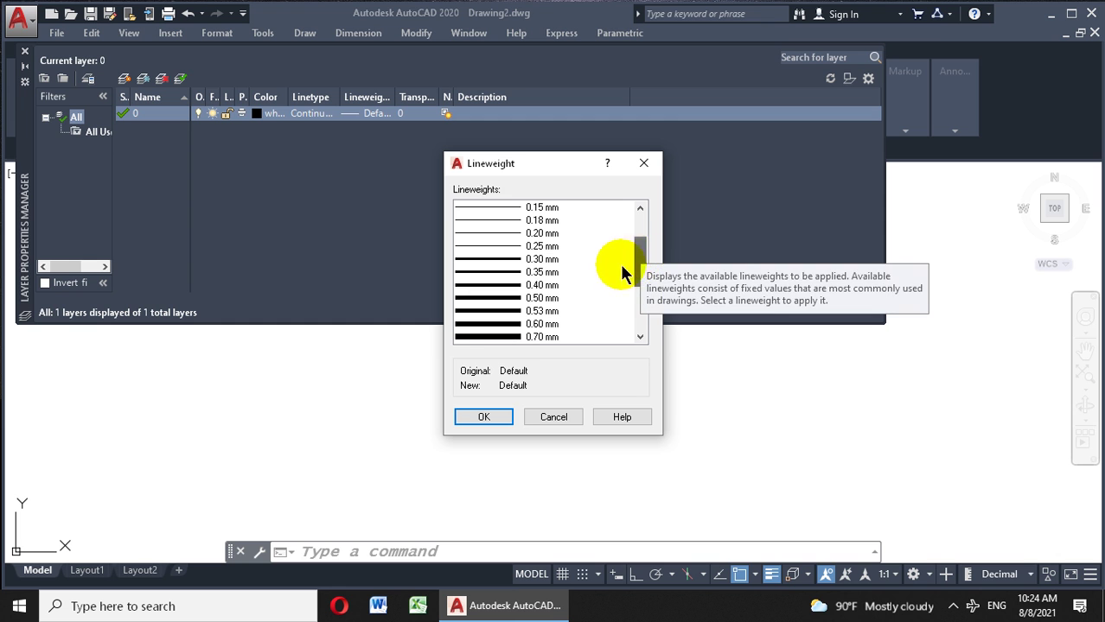
click(541, 298)
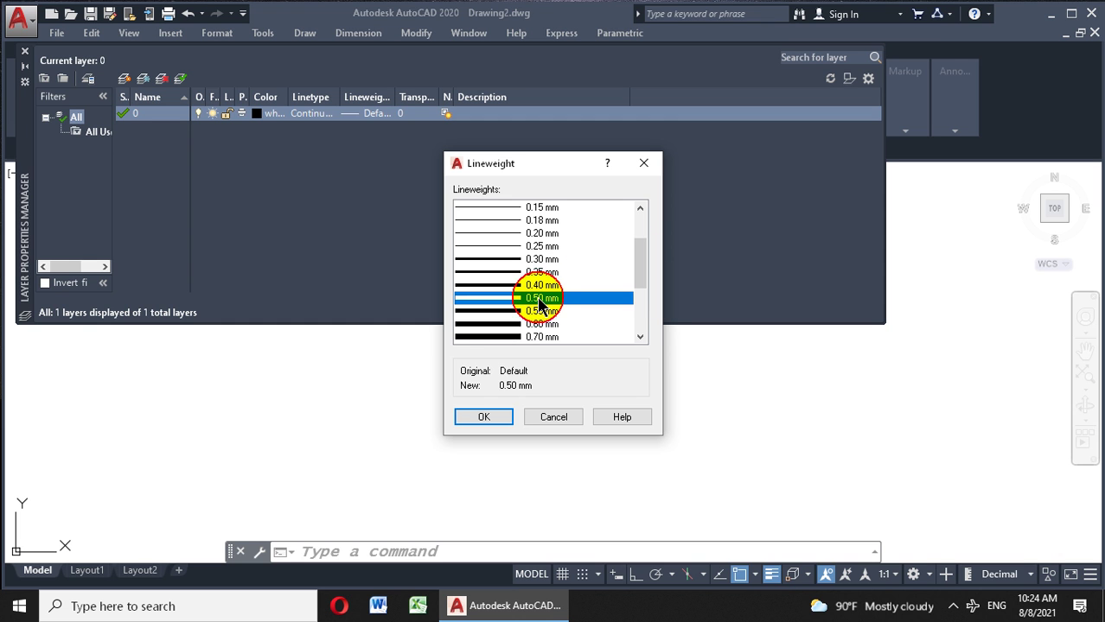
click(499, 420)
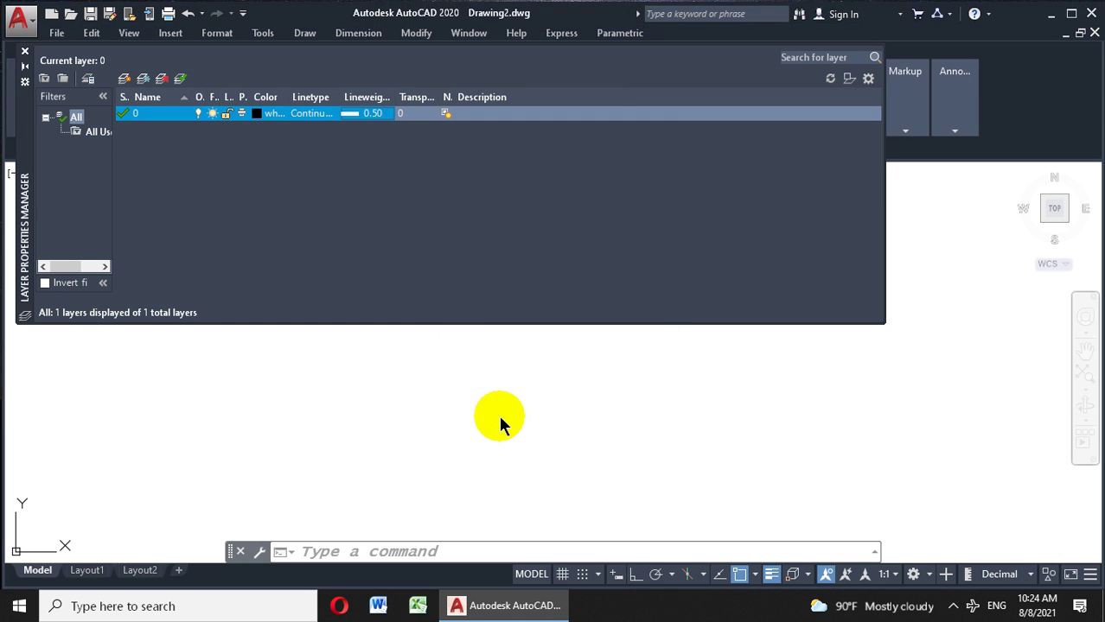
click(25, 54)
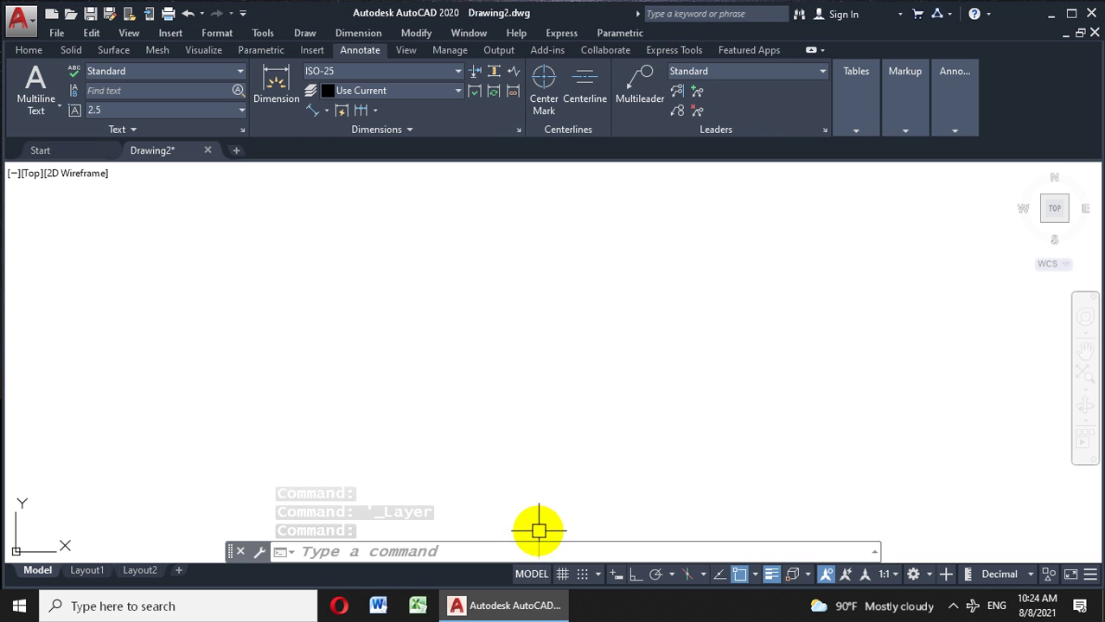
Change the snap type to Isometric snap in the Drafting Settings dialog.
click(599, 575)
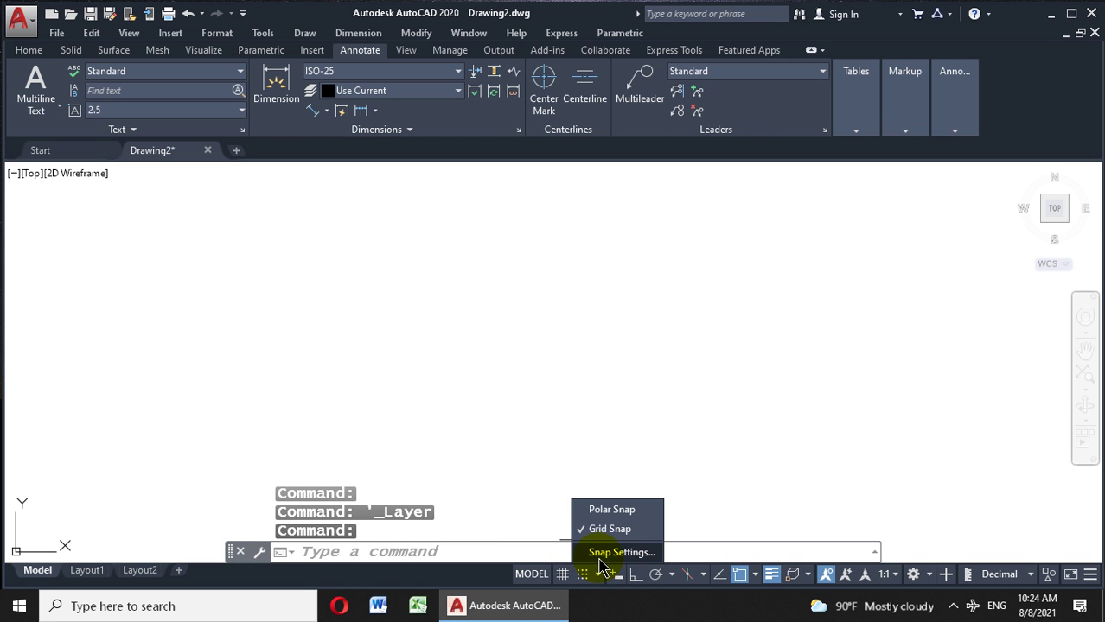
click(600, 558)
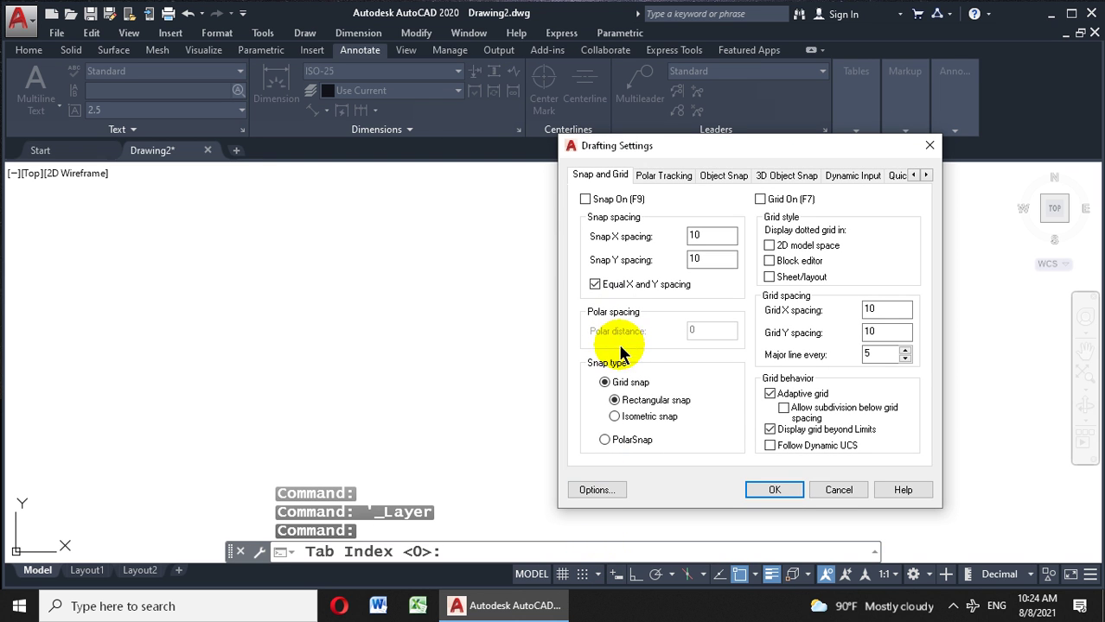
click(615, 417)
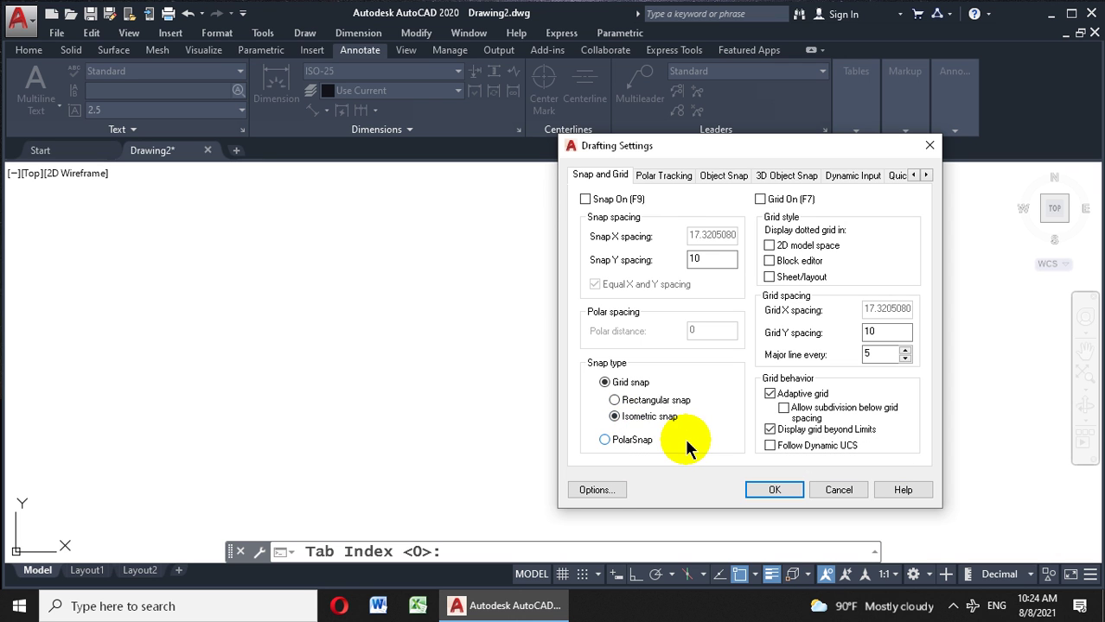
click(770, 491)
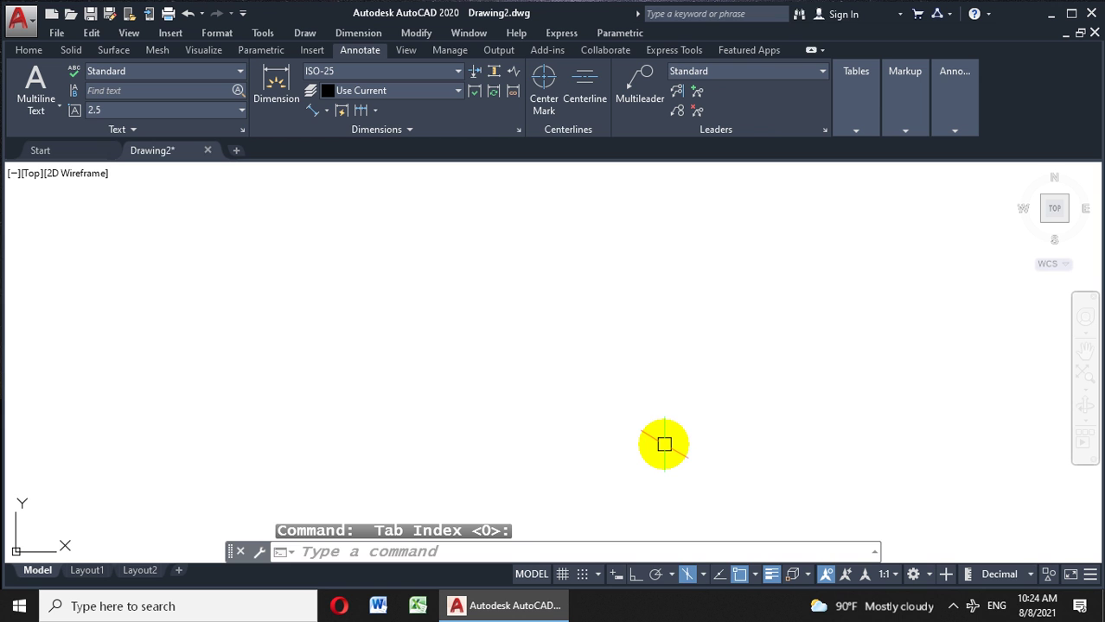
Cycle the active isoplane through Top, Right and Left with the drop-down and F5.
click(705, 575)
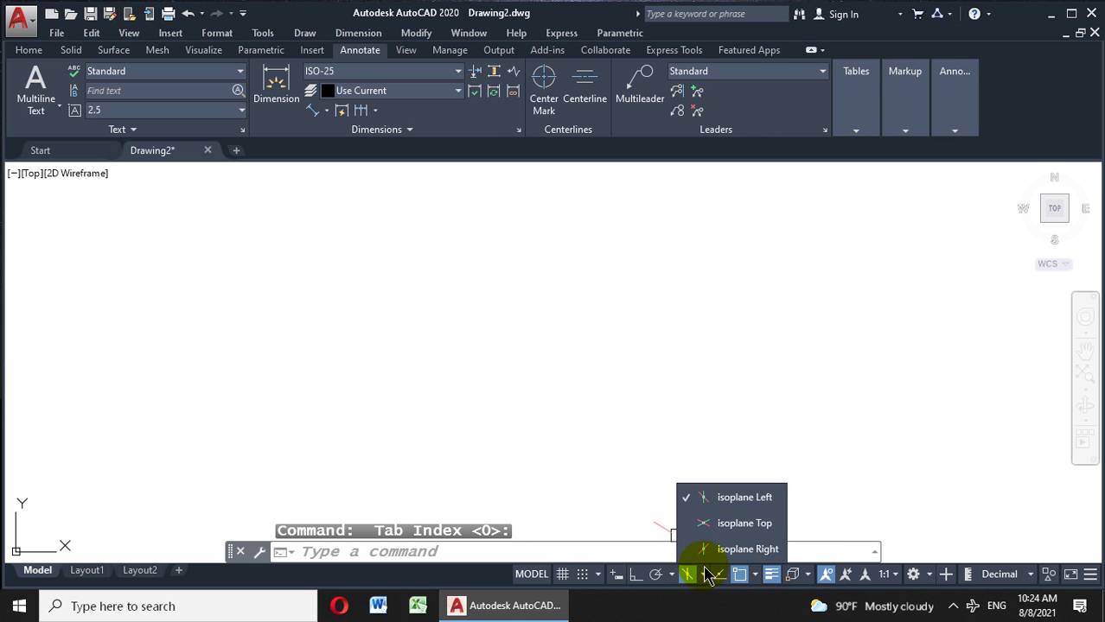
click(703, 523)
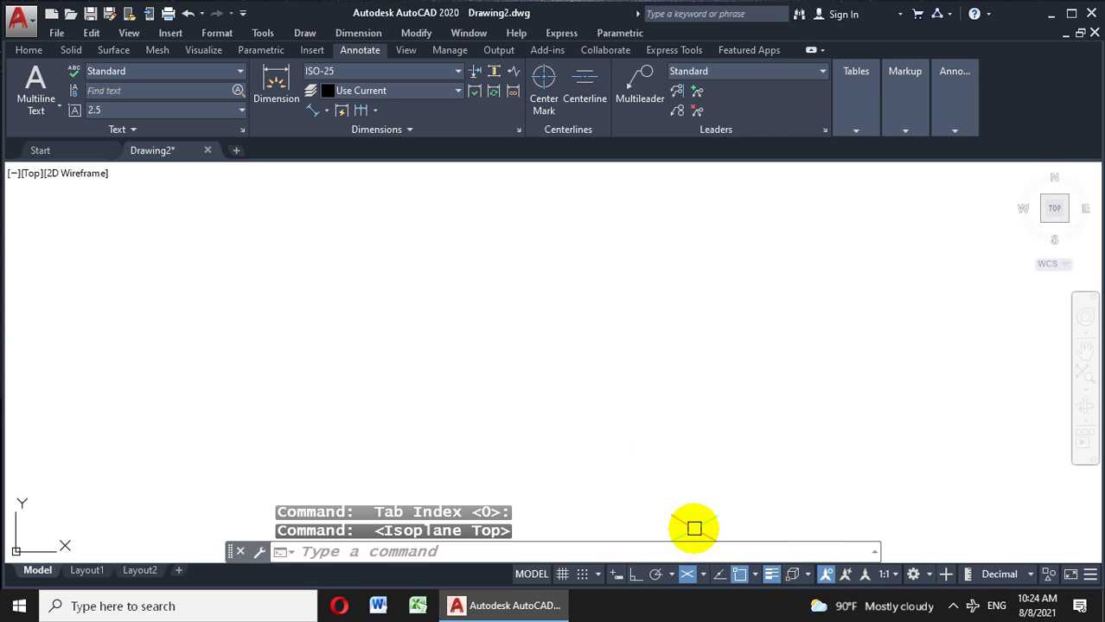
click(702, 575)
click(706, 549)
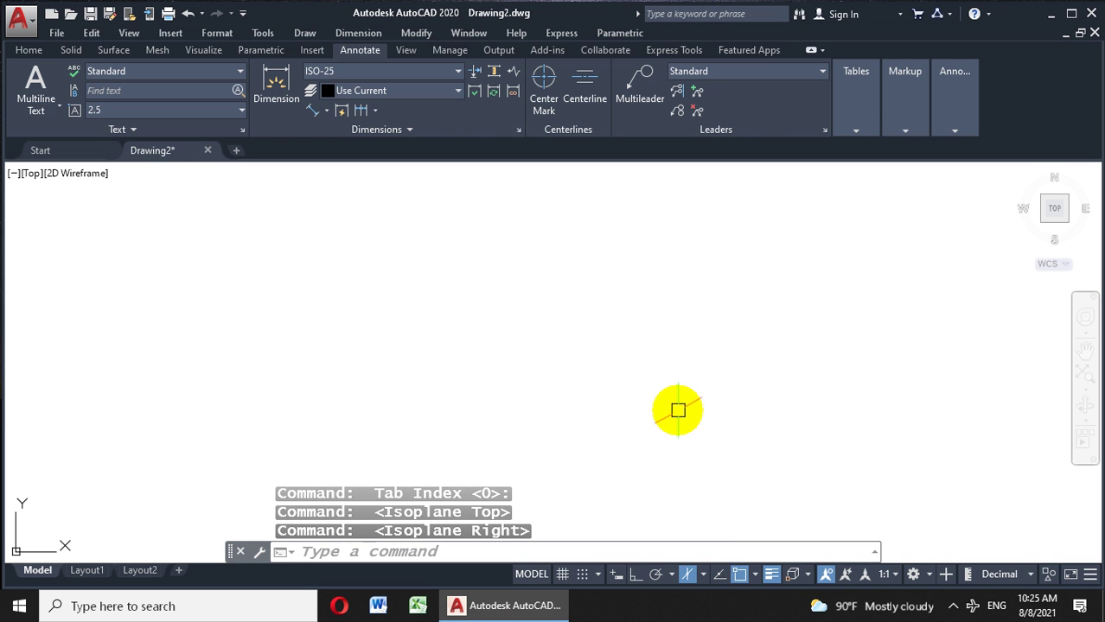
key(F5)
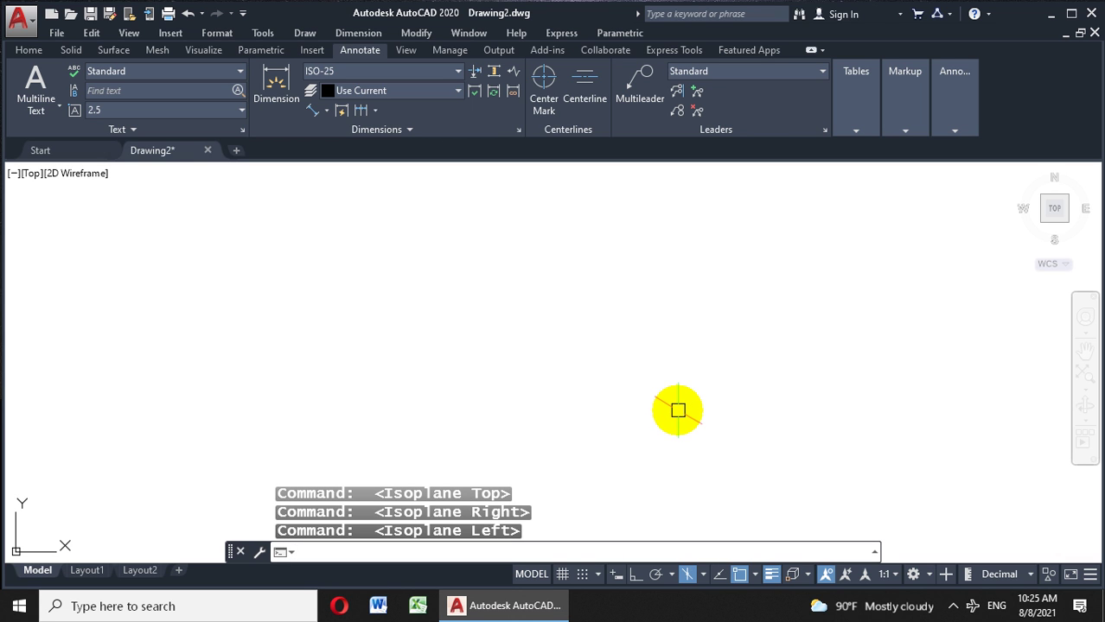
key(F5)
key(F5)
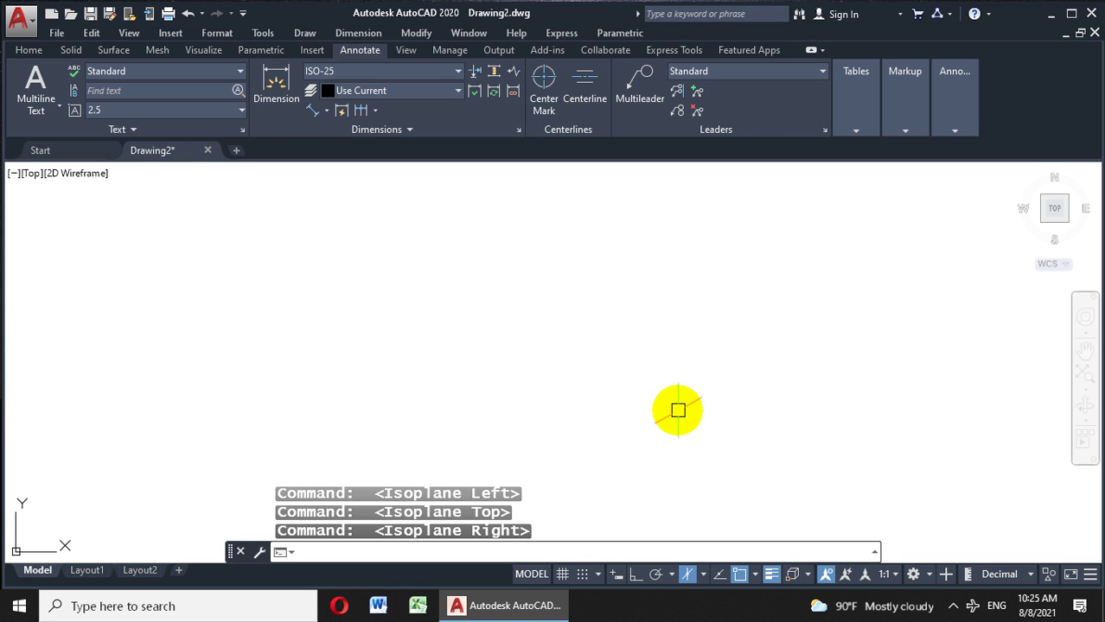
key(F5)
key(F5)
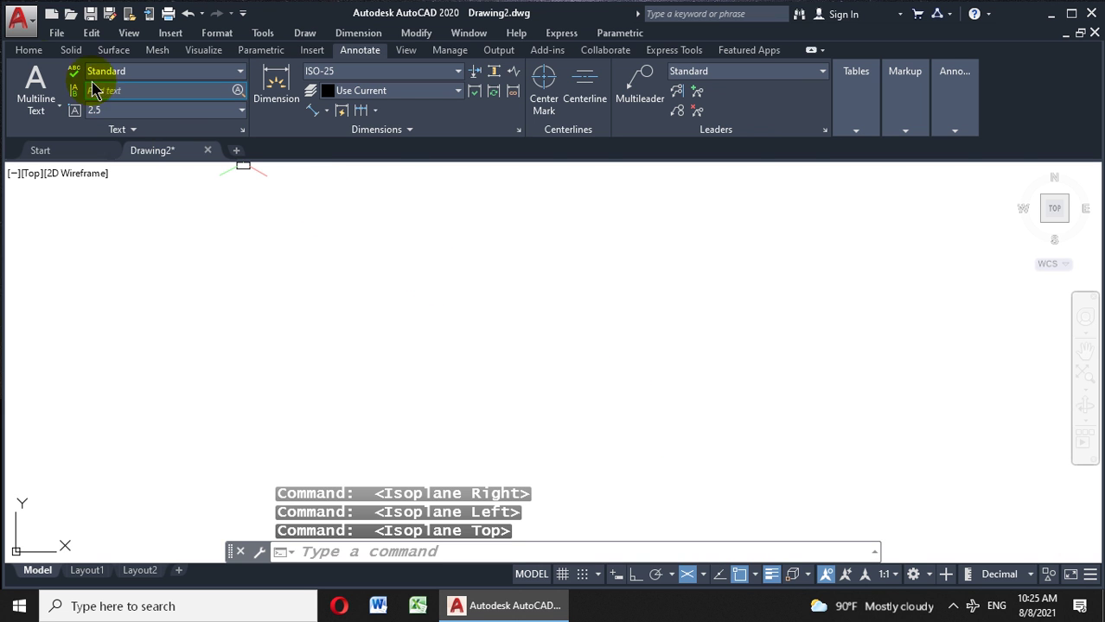
click(31, 50)
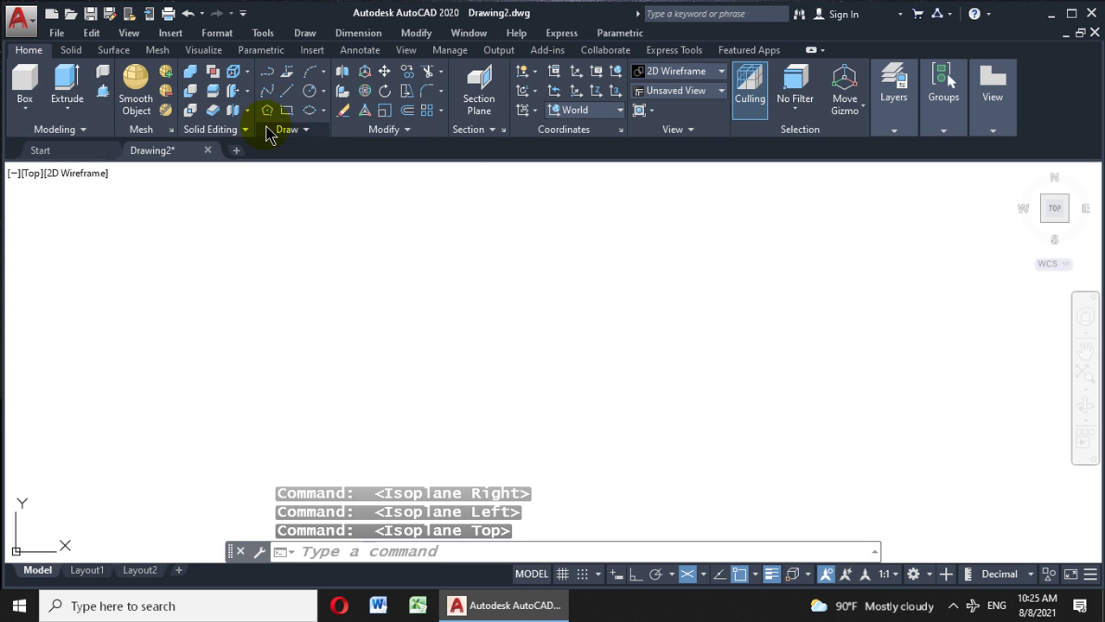
Start a line with Ortho on and draw the first 100-unit edge at 30°.
click(288, 99)
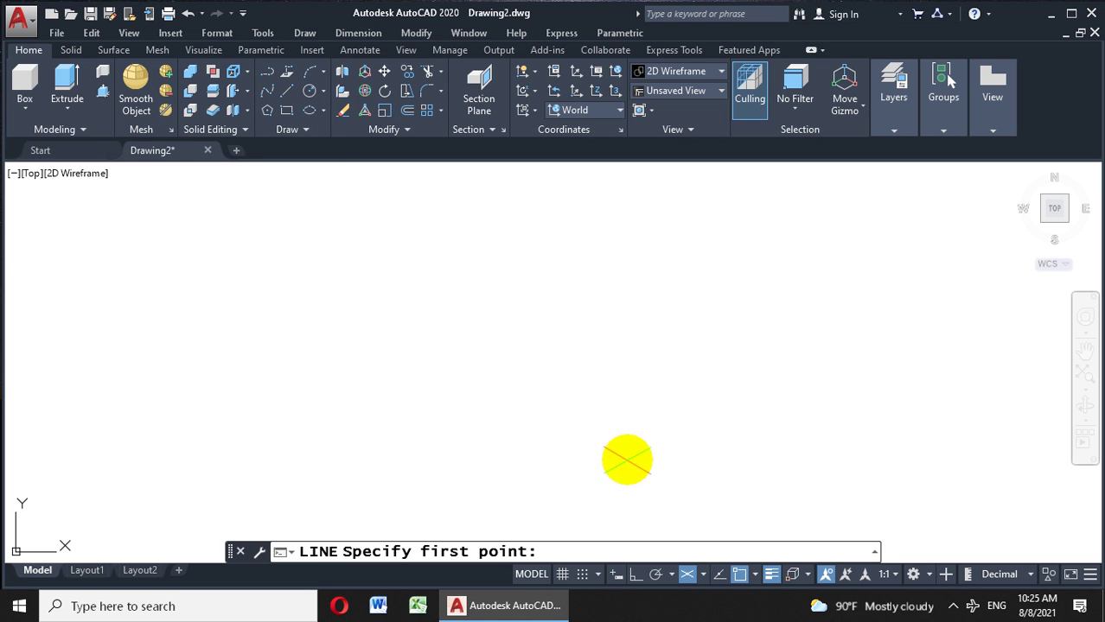
click(585, 464)
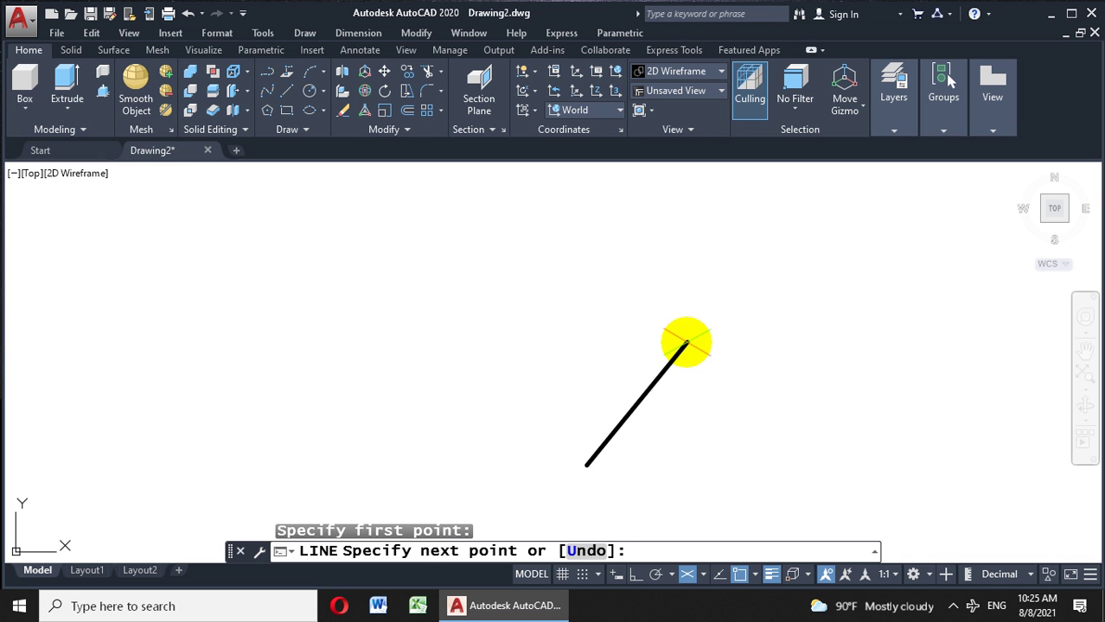
key(F8)
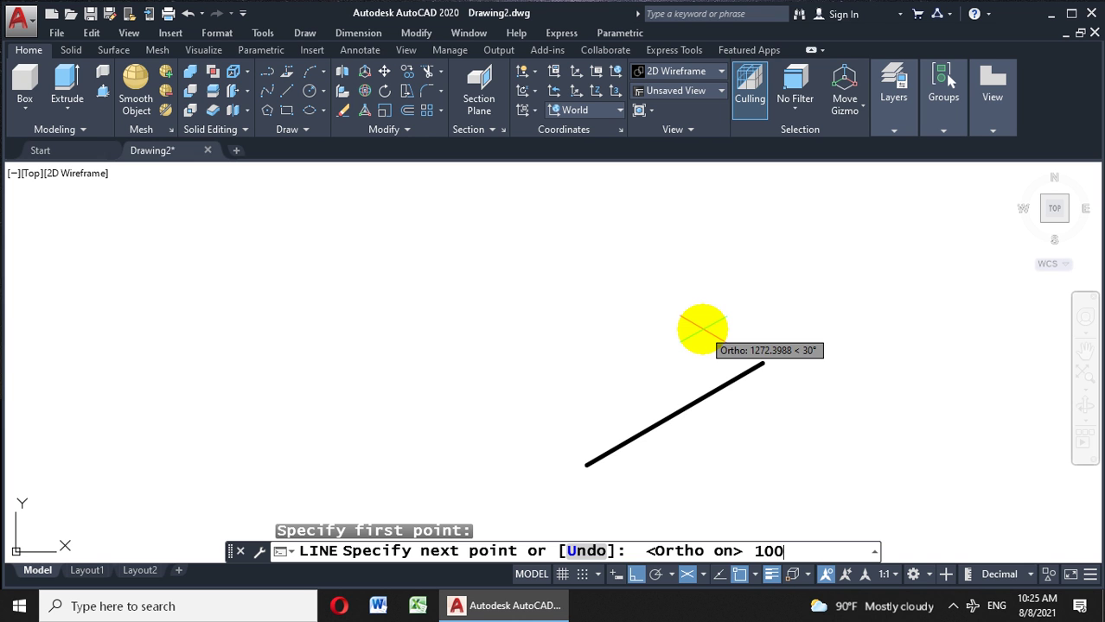
key(Return)
scroll(579, 446, down, 5)
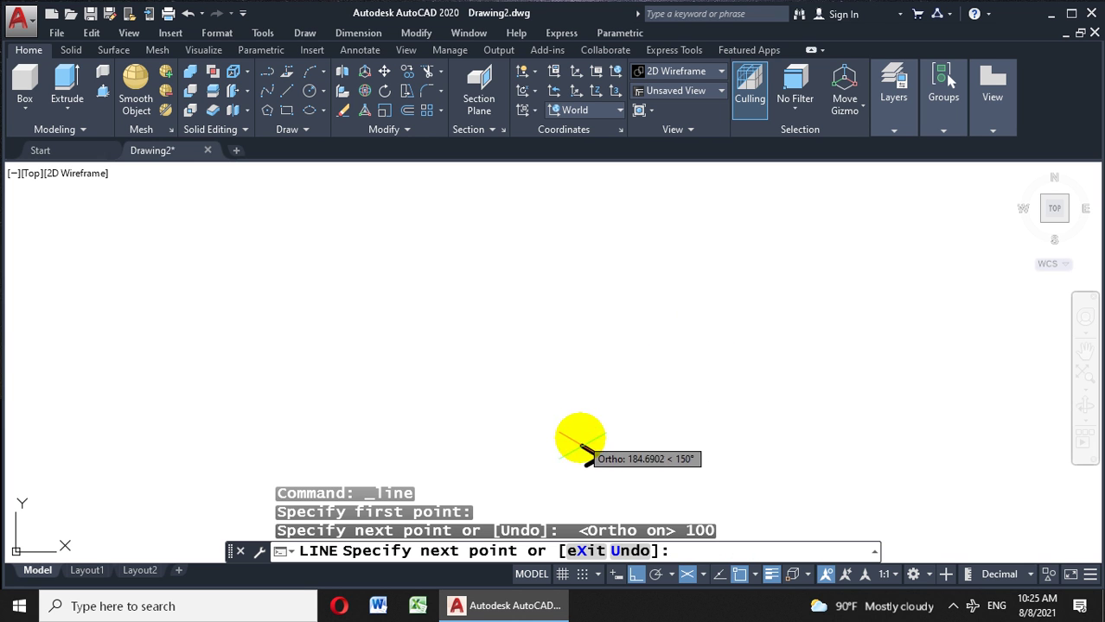
scroll(593, 481, up, 2)
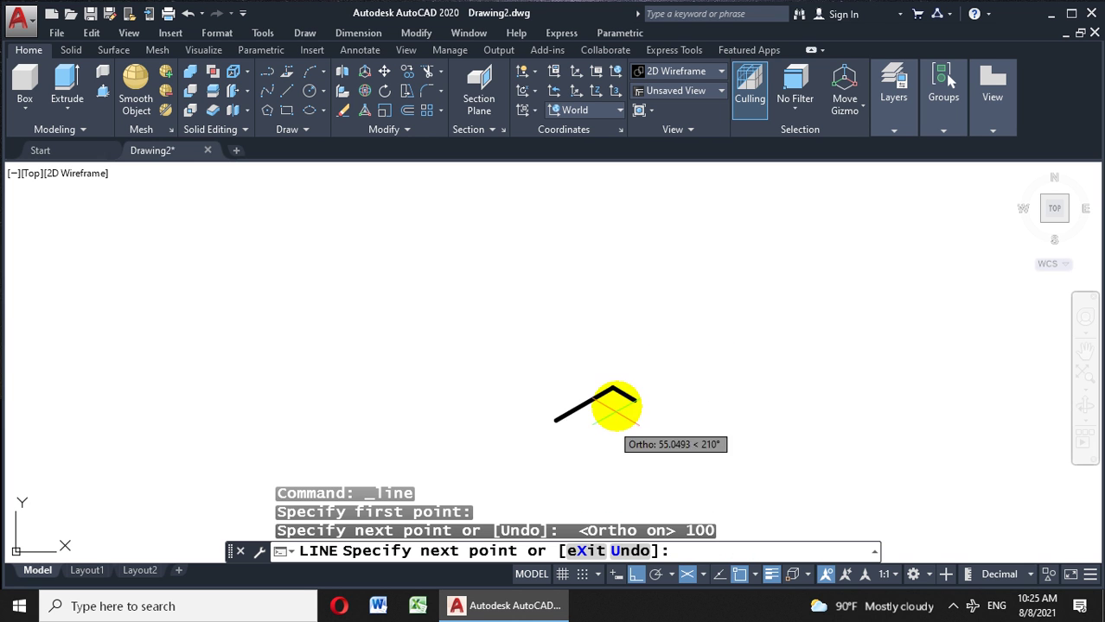
scroll(578, 394, up, 2)
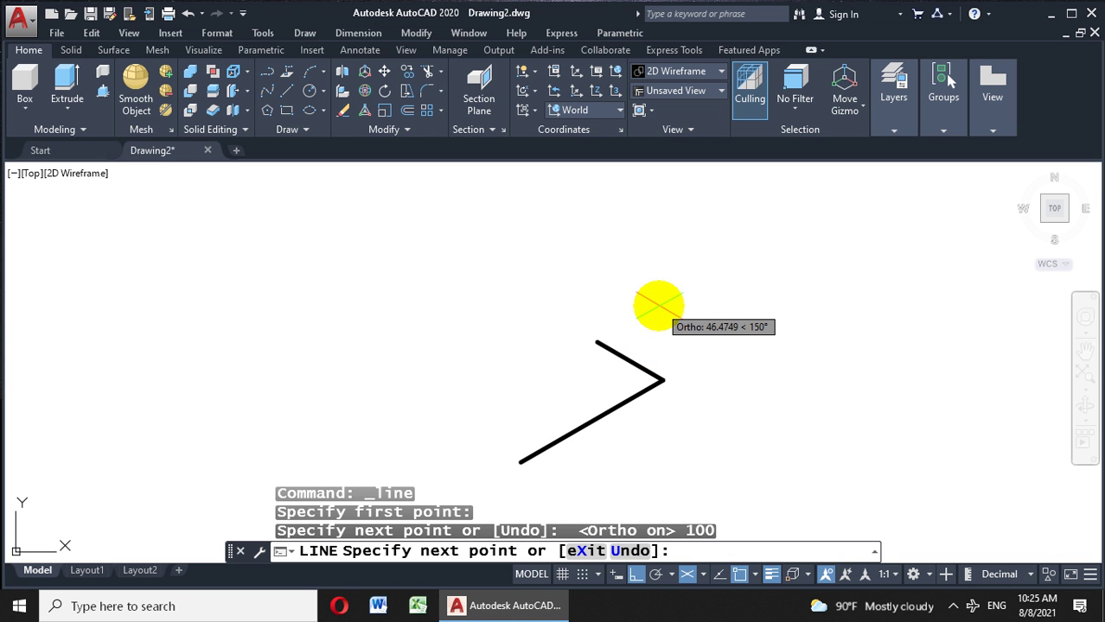
Close the right face with a 50 edge up, a 100 edge back and 50 down.
key(F5)
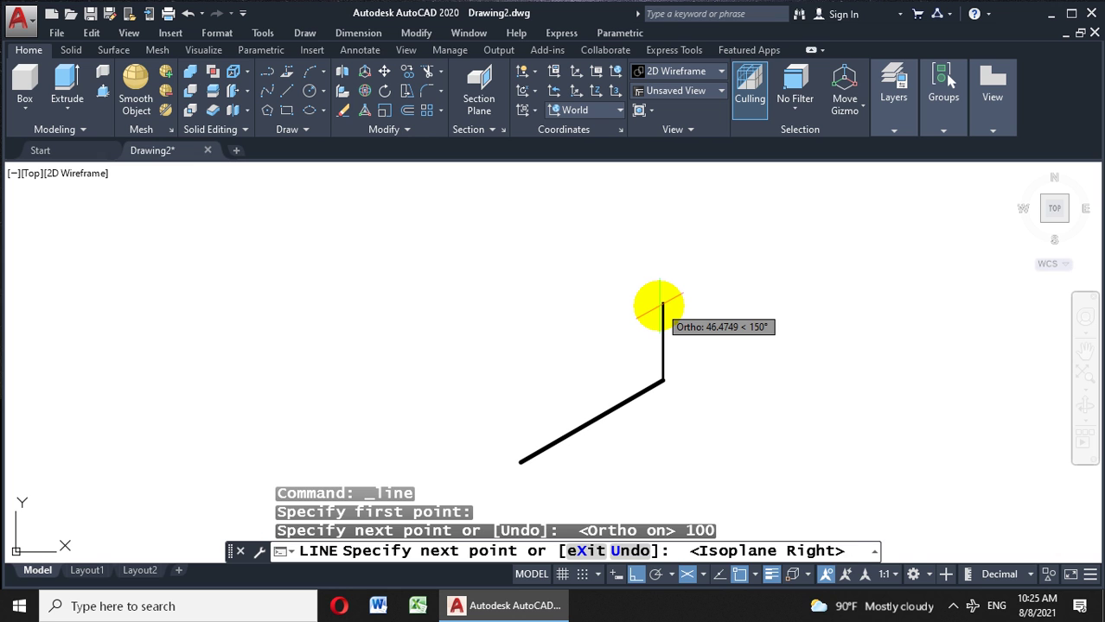
text(50)
key(Return)
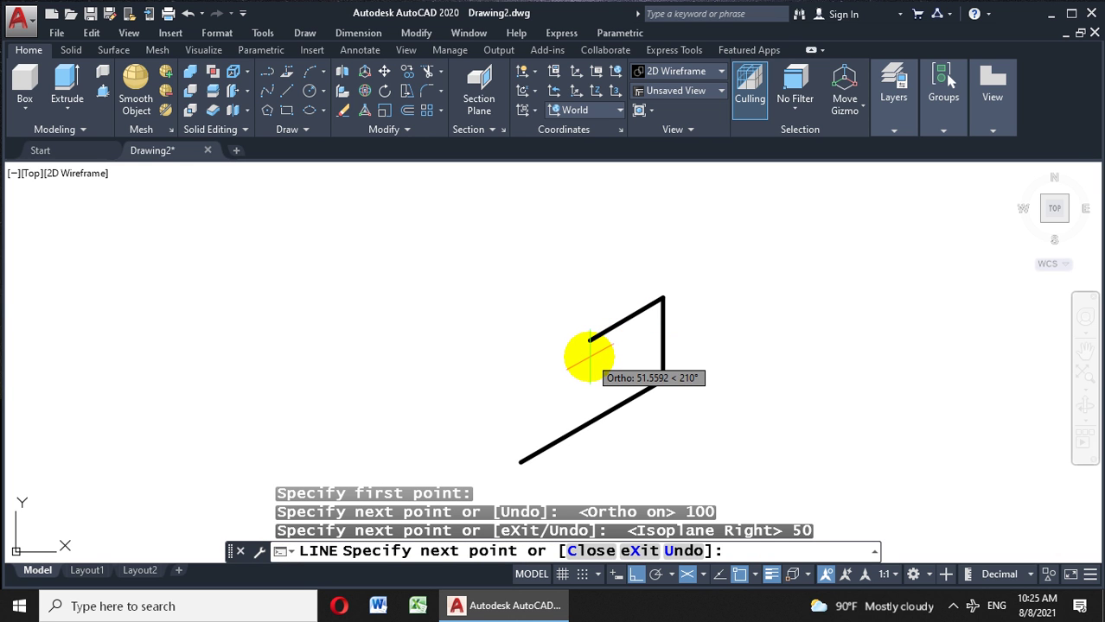
key(Return)
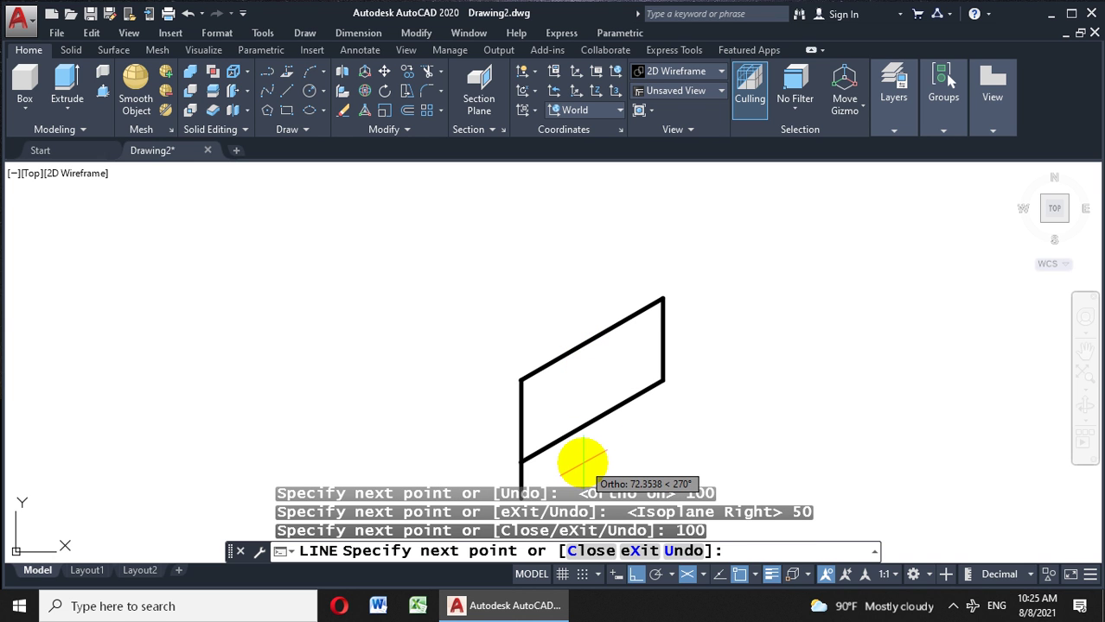
text(50)
key(Return)
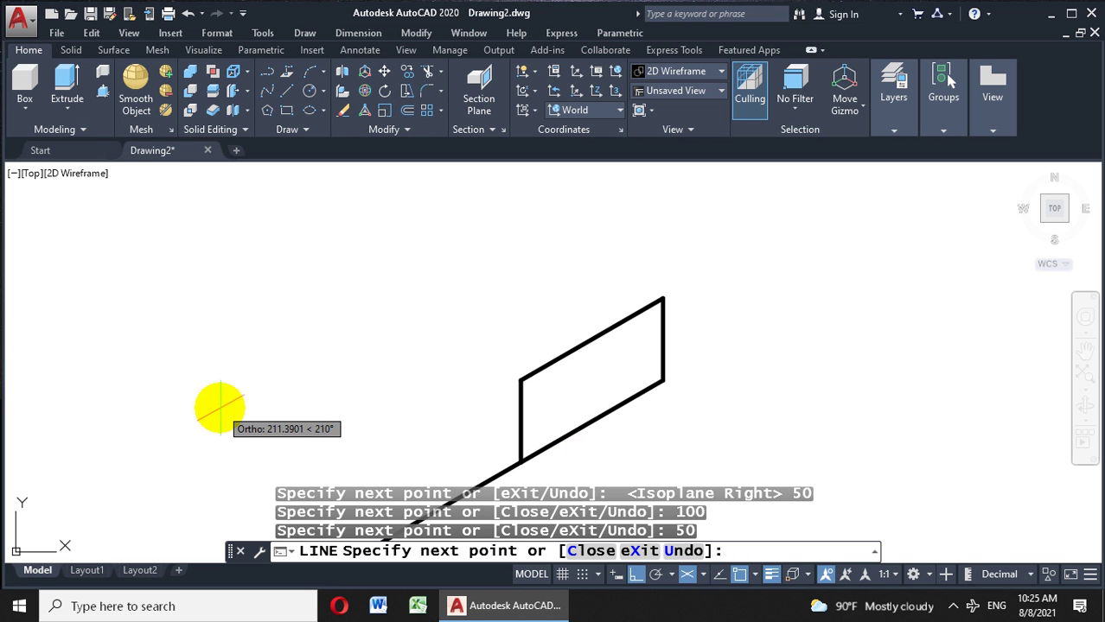
key(F5)
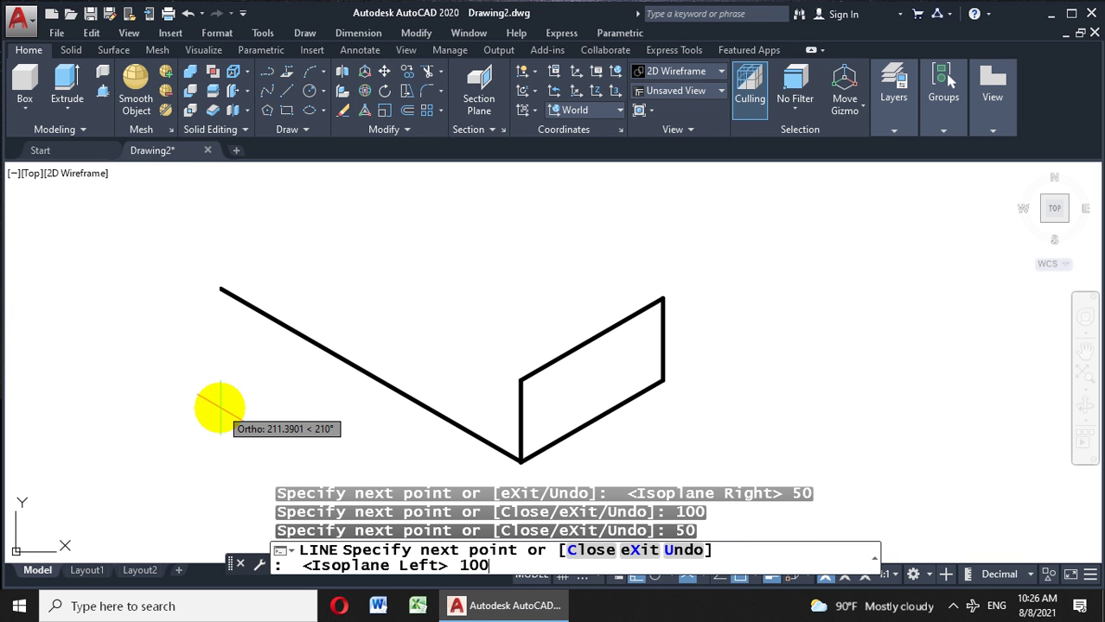
Draw the left face: 100 up-left, 100 up, then two 50-by-50 steps down to the corner.
key(Return)
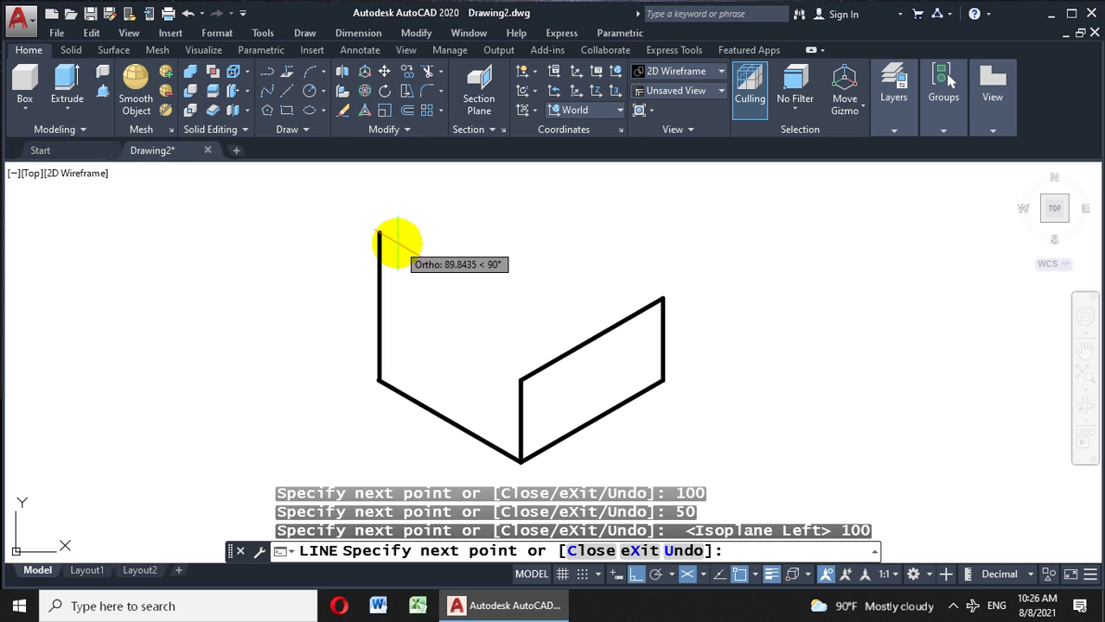
text(100)
key(Return)
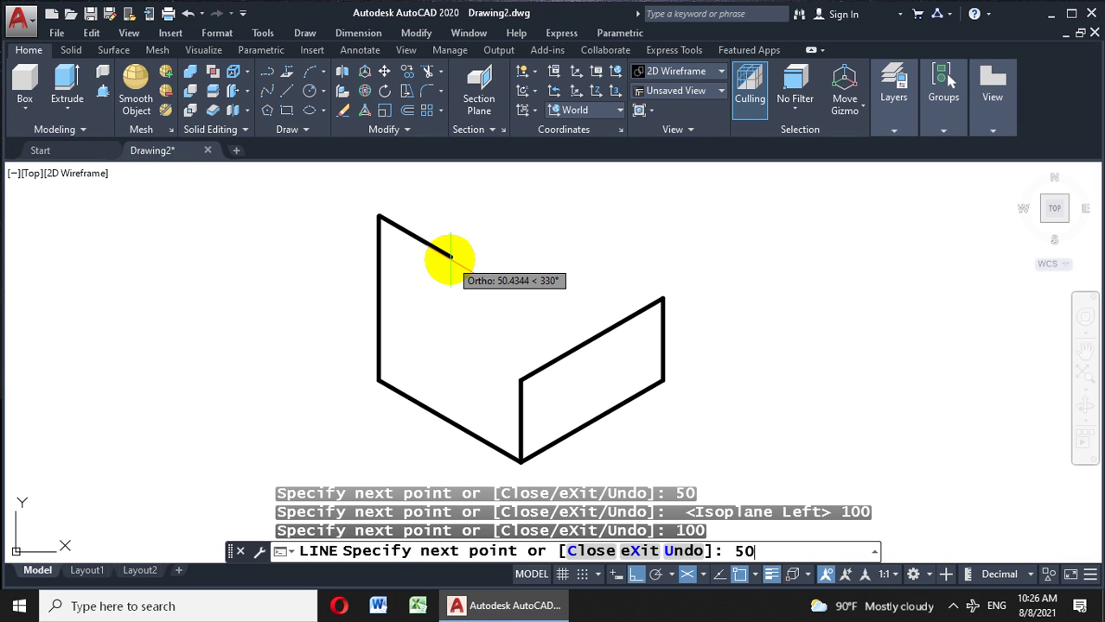
key(Return)
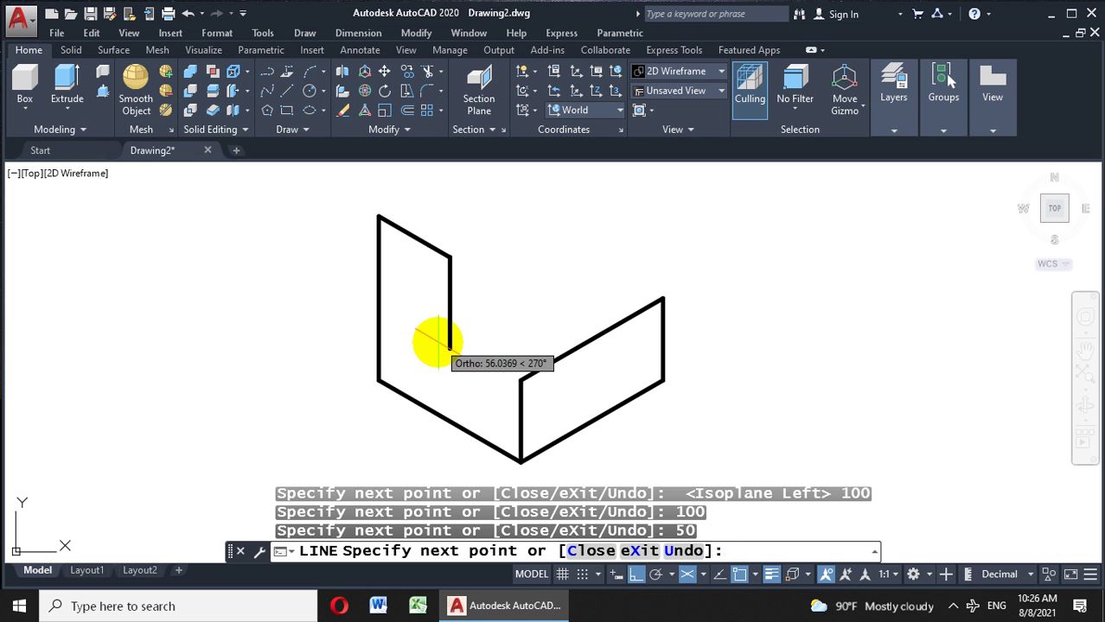
key(Return)
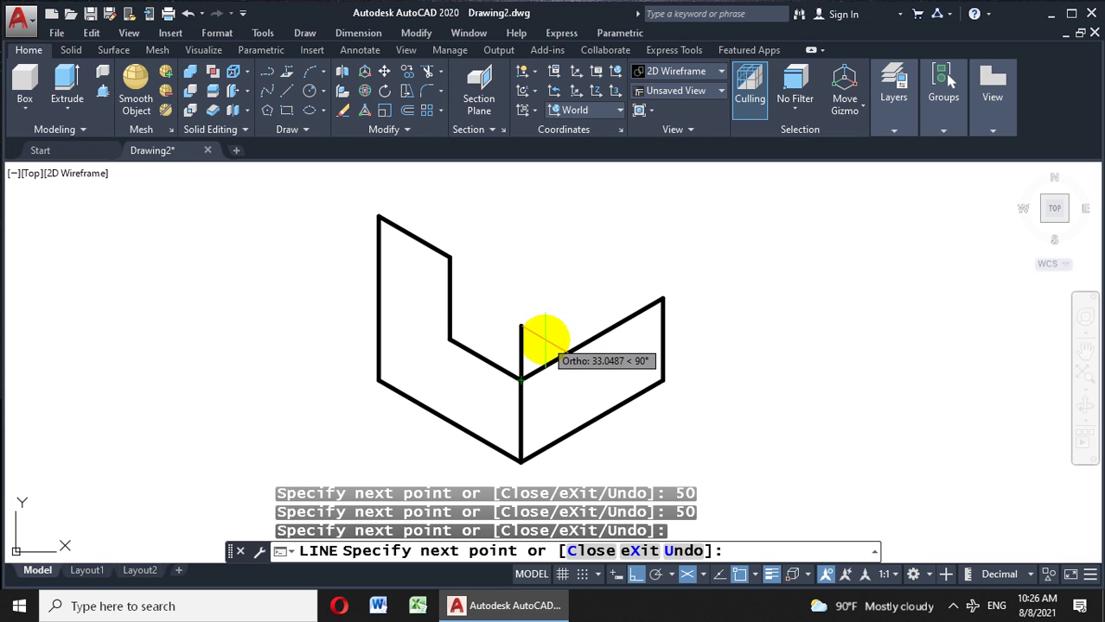
key(Escape)
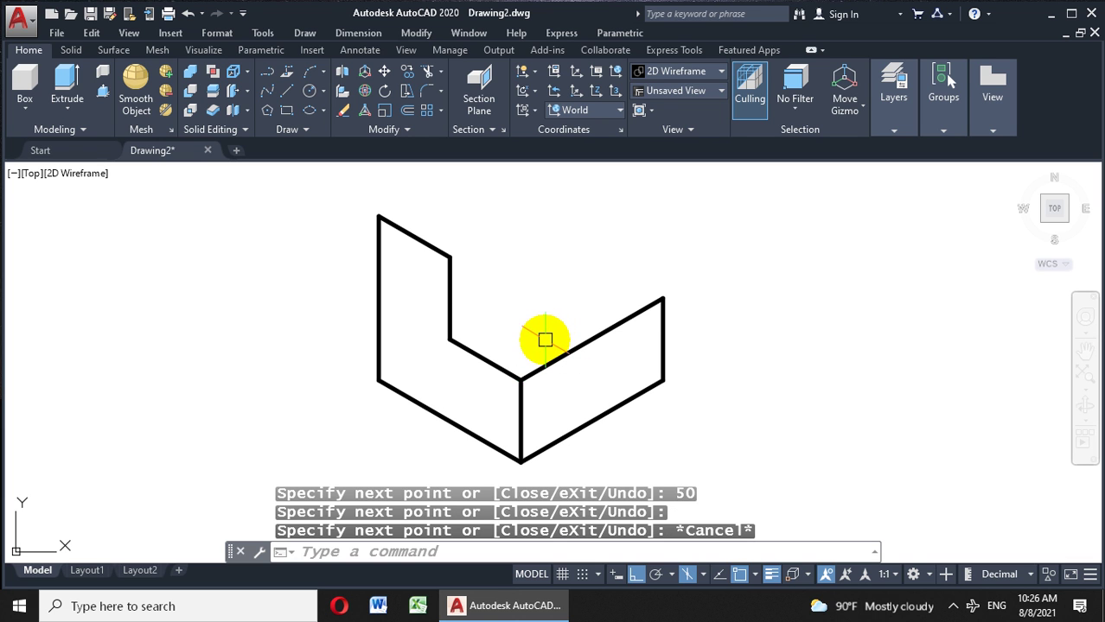
Copy the three step edges to the right face's corner to form the back profile.
click(433, 246)
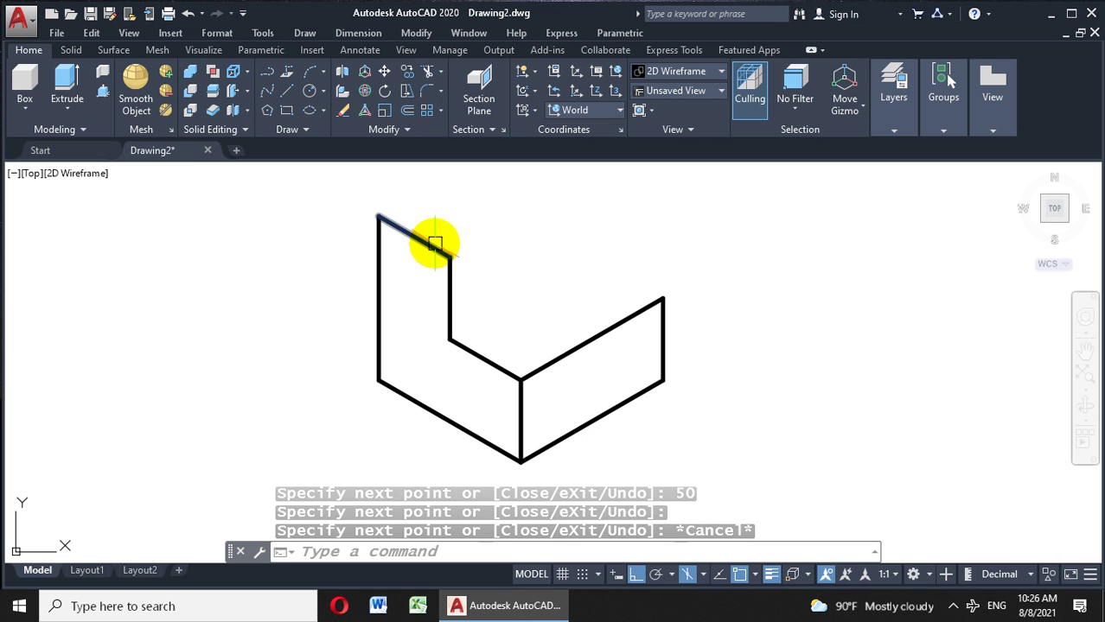
click(448, 278)
click(476, 352)
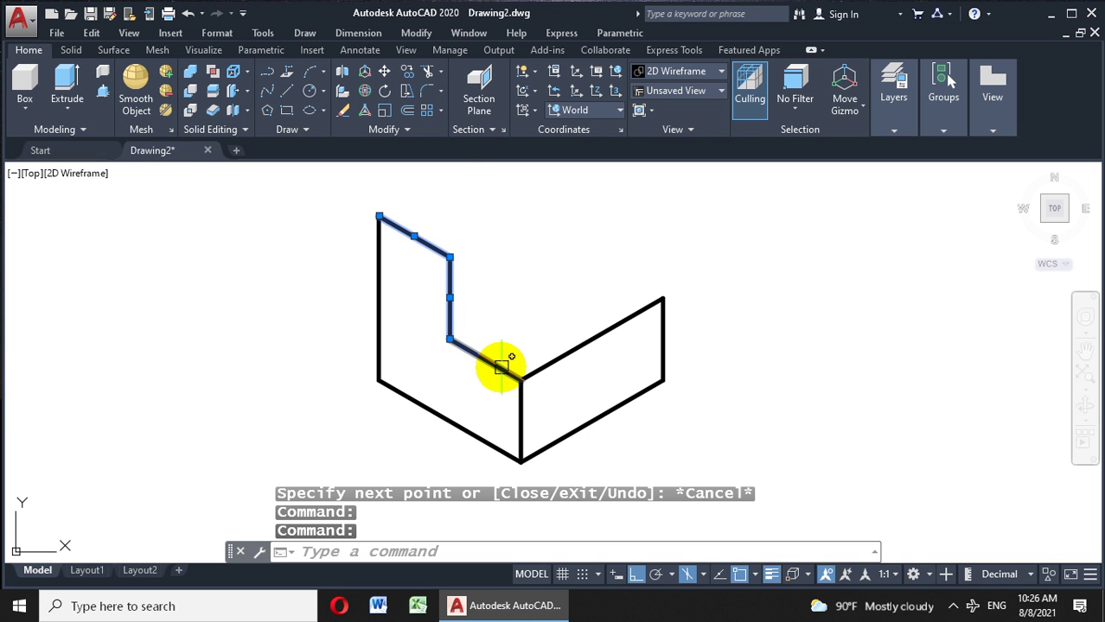
click(405, 72)
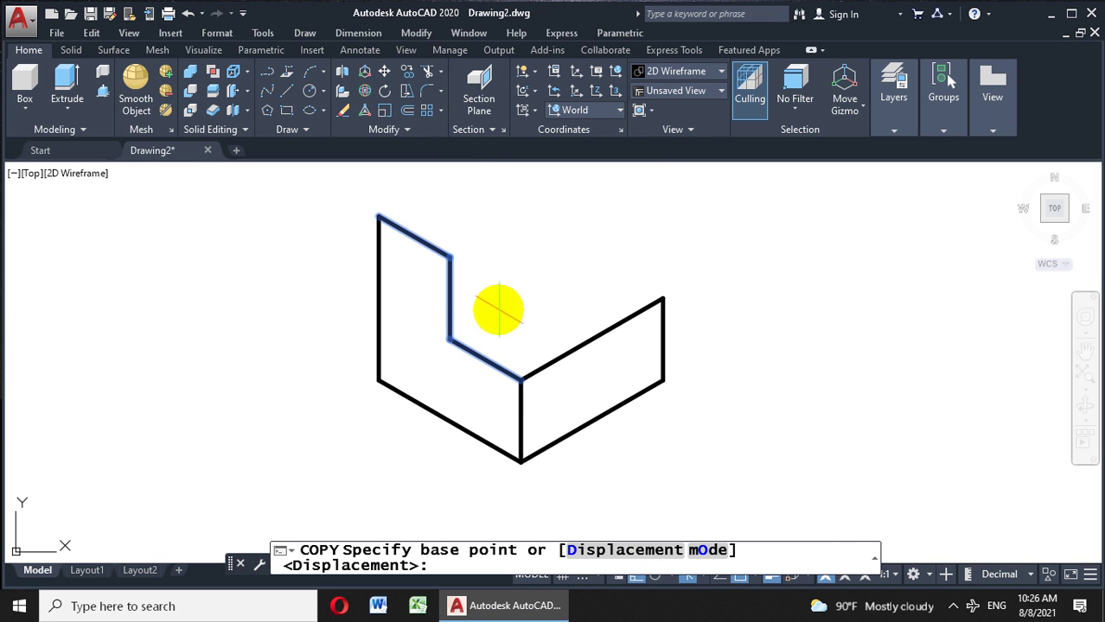
click(521, 380)
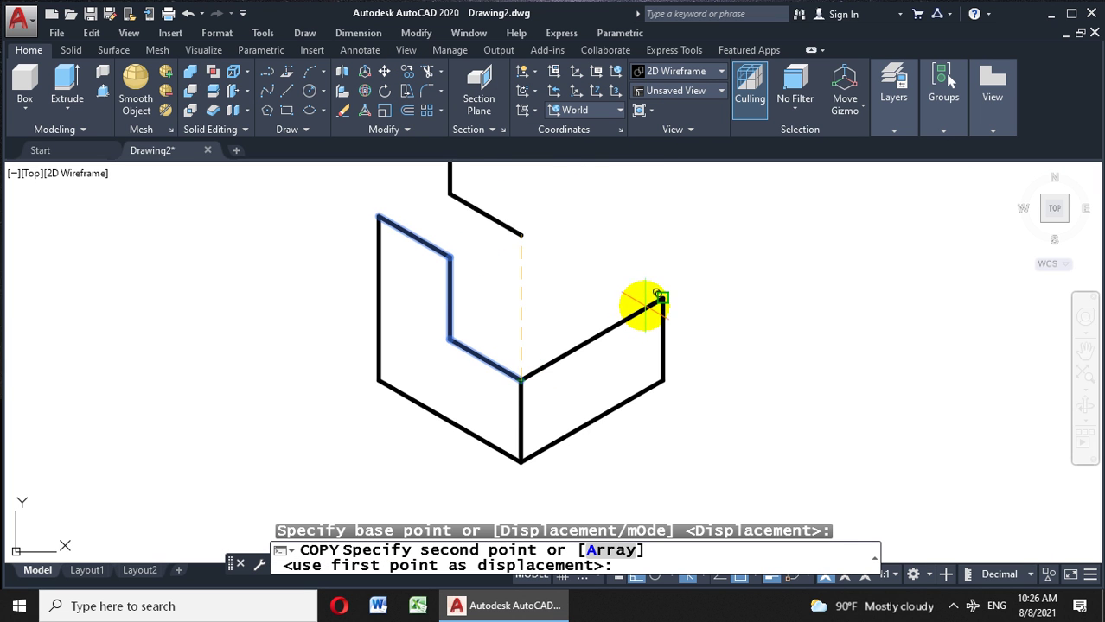
click(661, 297)
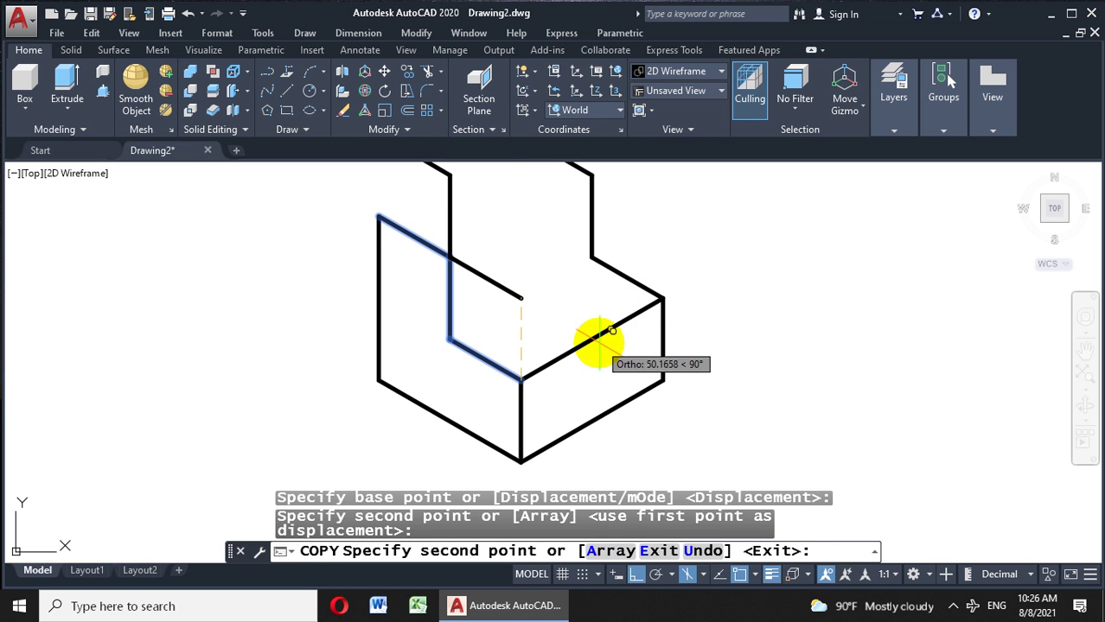
key(Escape)
scroll(636, 284, down, 2)
scroll(636, 283, down, 2)
scroll(609, 271, down, 2)
scroll(555, 372, up, 3)
mouse_move(562, 353)
middle_down()
mouse_move(582, 306)
mouse_move(588, 335)
middle_up()
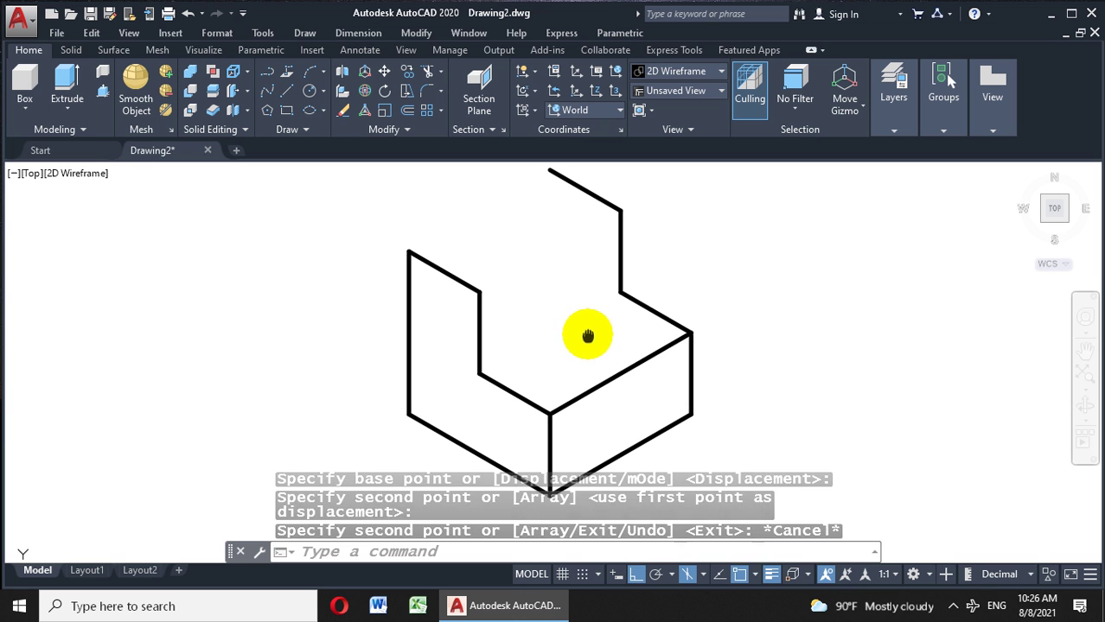
Copy the right face's top edge to the lower step, upper step and top-left corners.
click(601, 382)
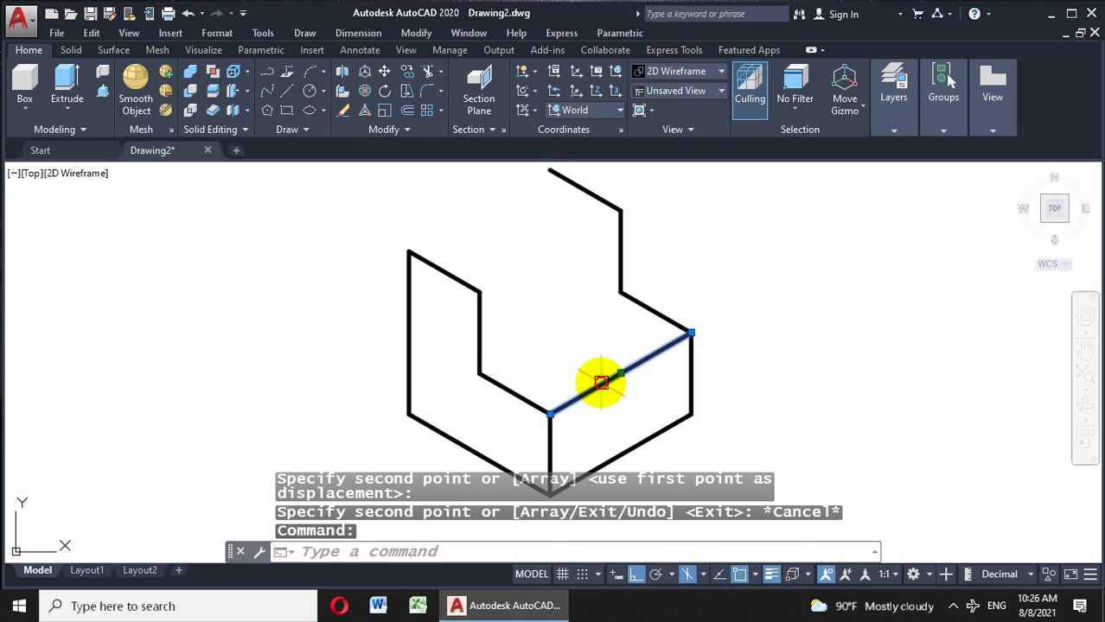
click(404, 71)
click(548, 412)
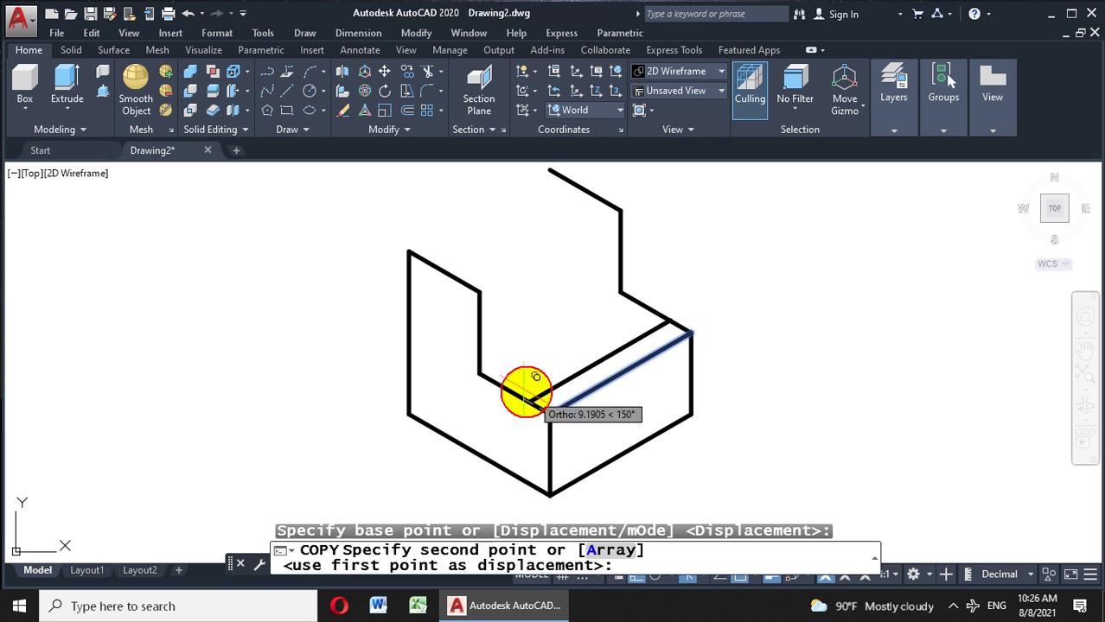
click(479, 370)
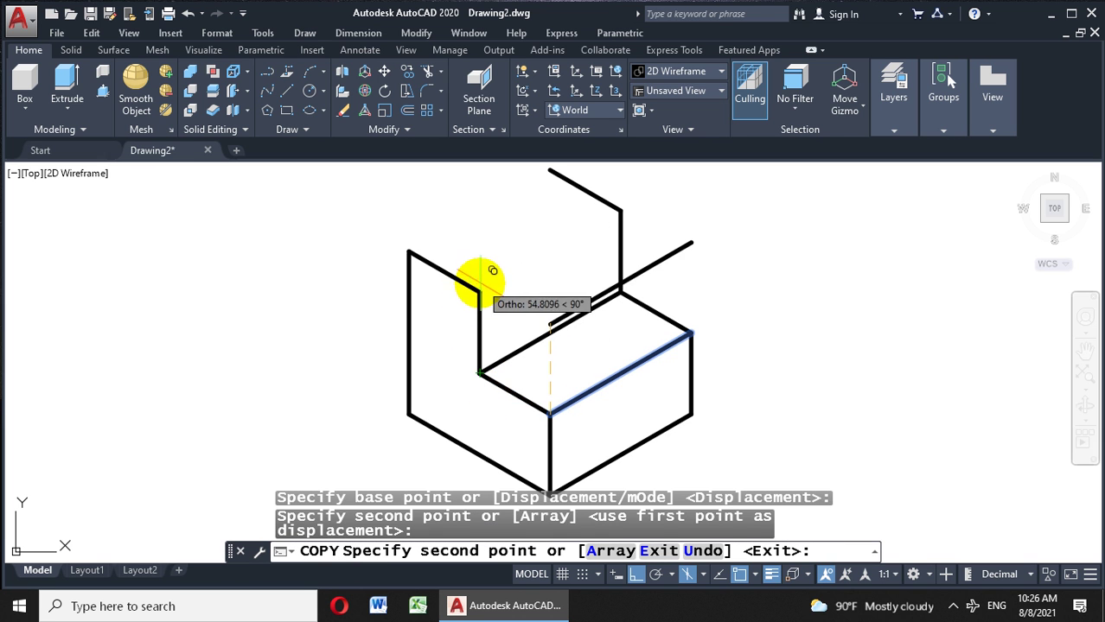
click(479, 292)
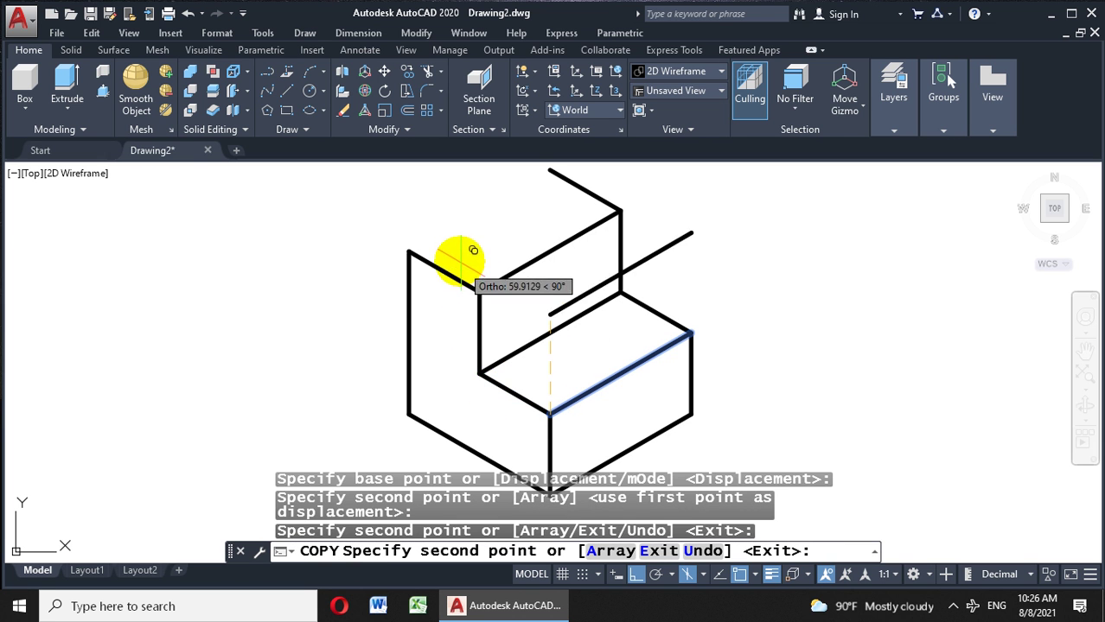
click(408, 251)
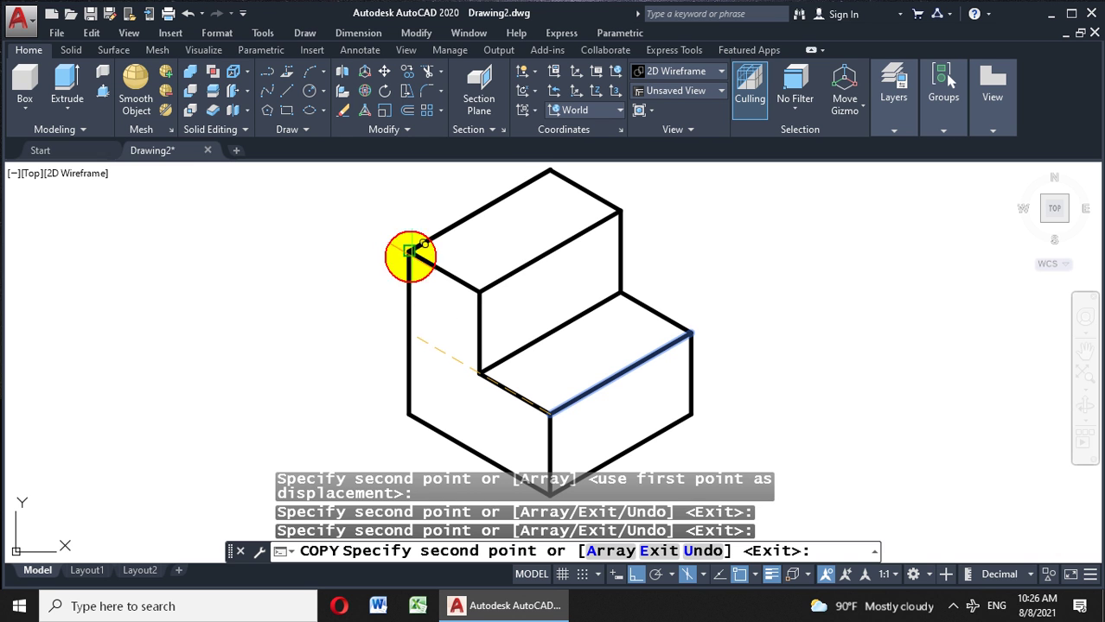
key(Escape)
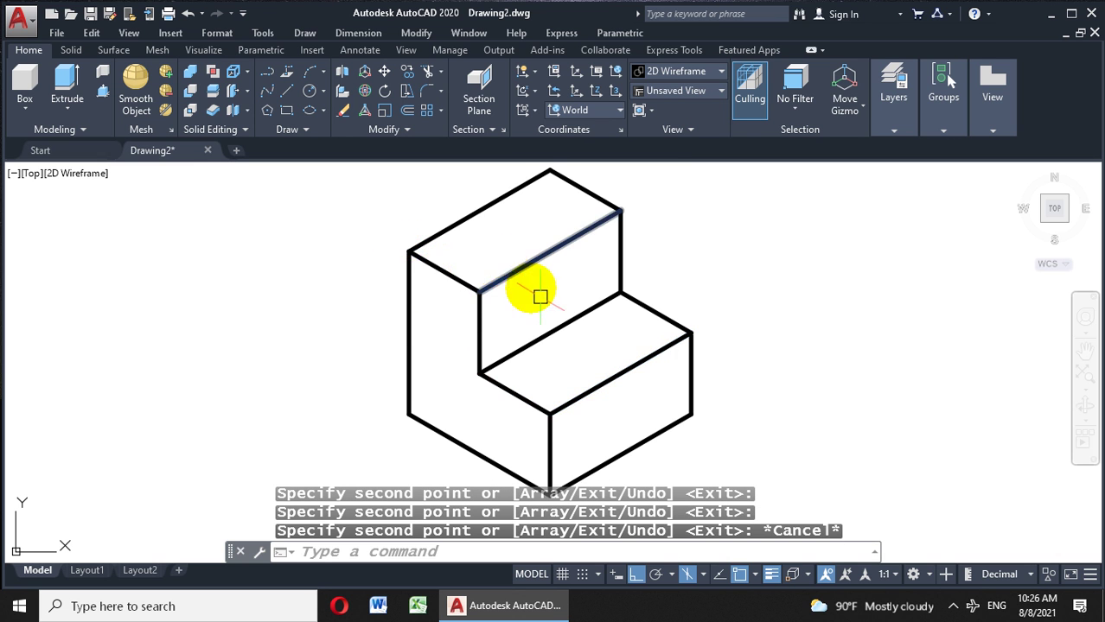
scroll(538, 294, down, 2)
mouse_move(626, 222)
middle_down()
mouse_move(500, 290)
mouse_move(533, 317)
mouse_move(612, 319)
middle_up()
scroll(499, 296, up, 2)
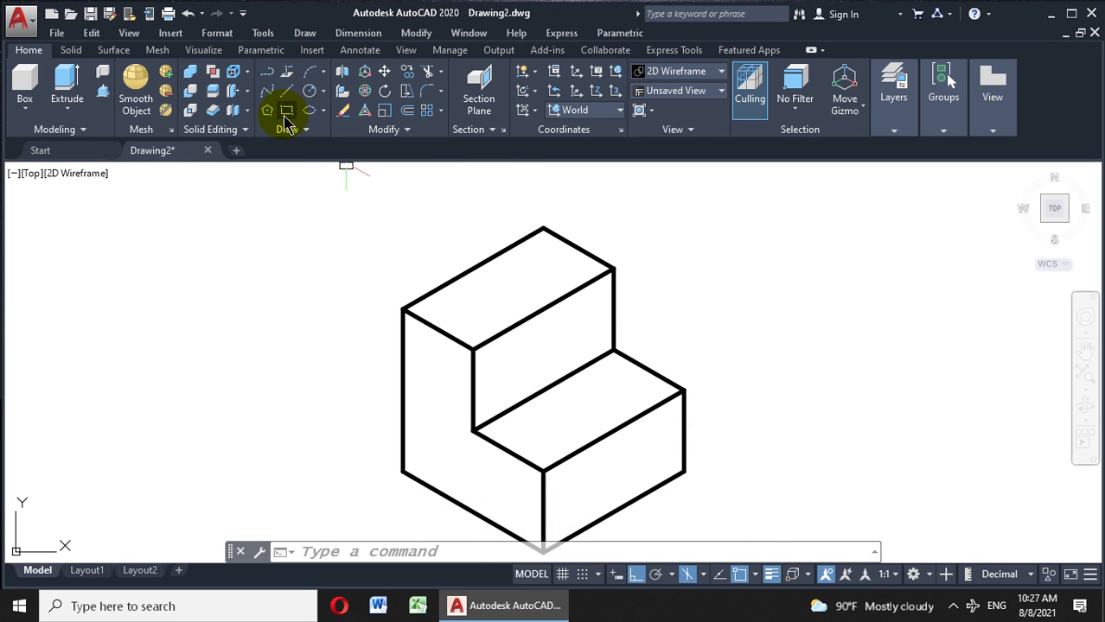
Draw a Left-isoplane isocircle centred on the tall step's top edge, radius to the corner.
click(324, 113)
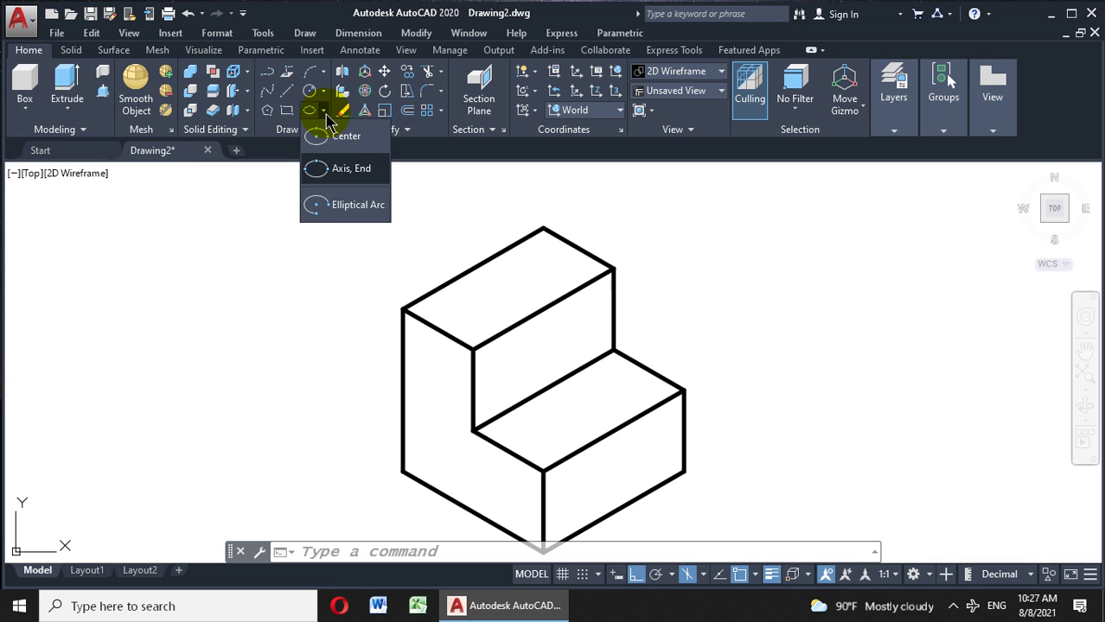
click(354, 169)
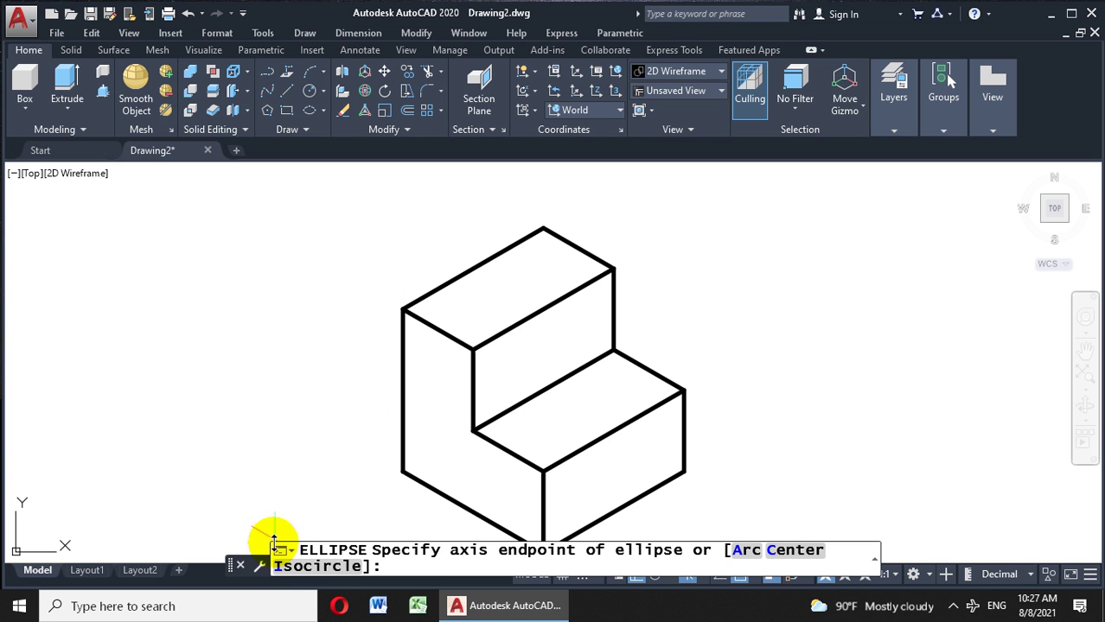
click(279, 567)
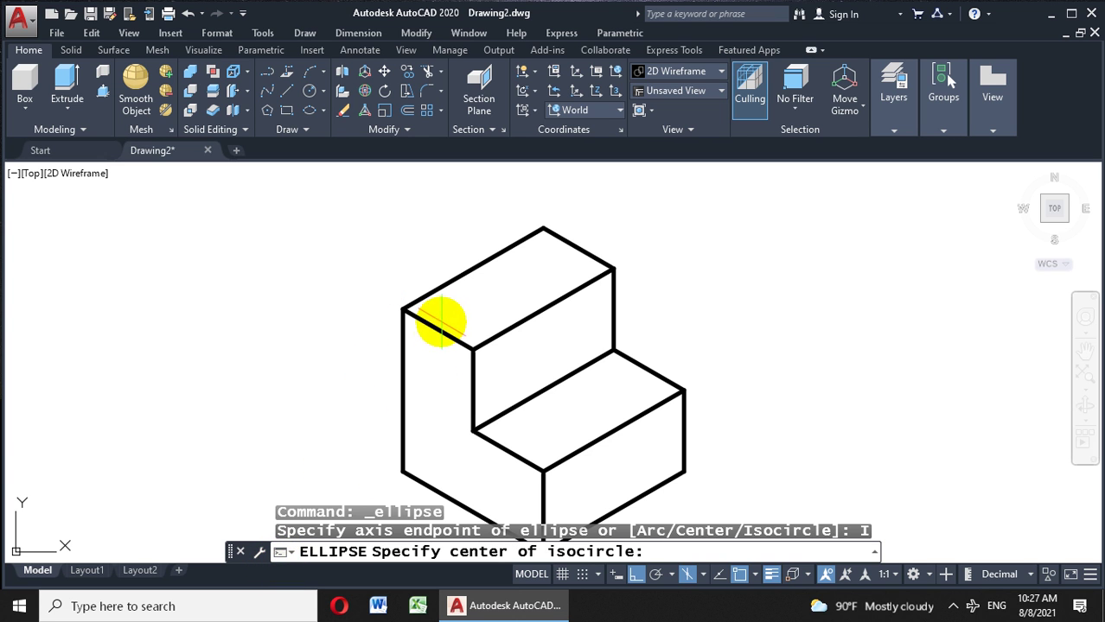
click(438, 327)
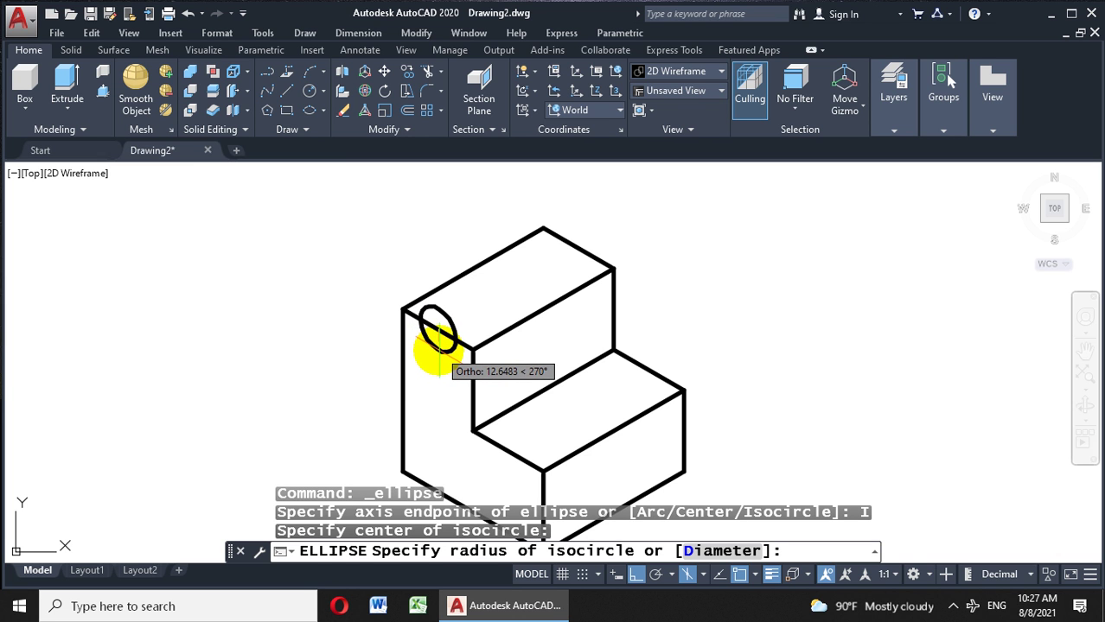
key(F5)
key(F5)
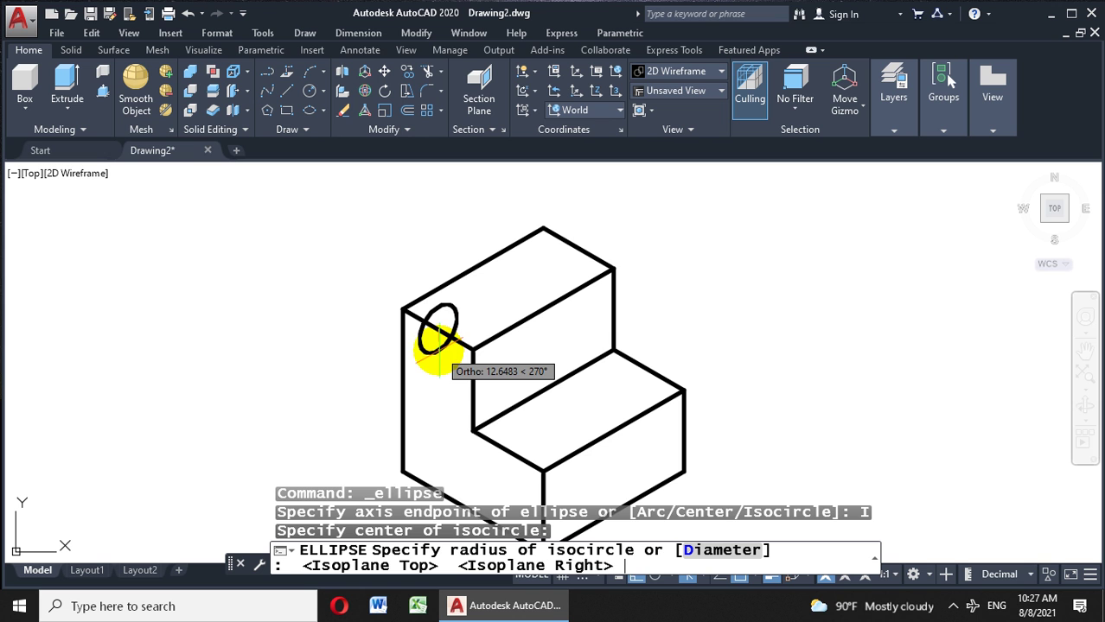
key(F5)
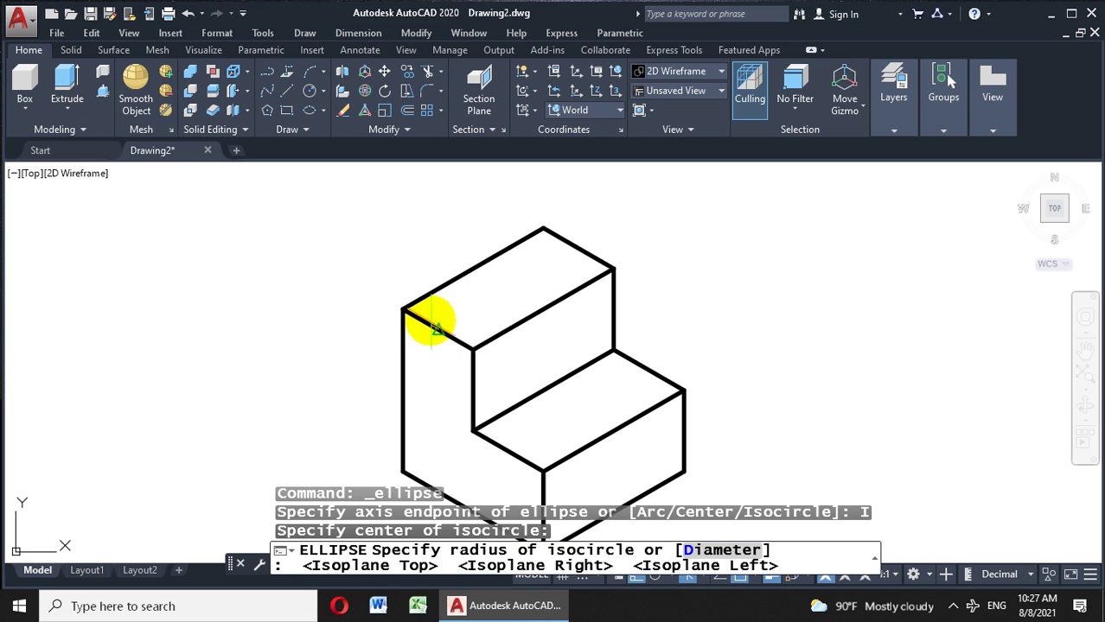
click(407, 307)
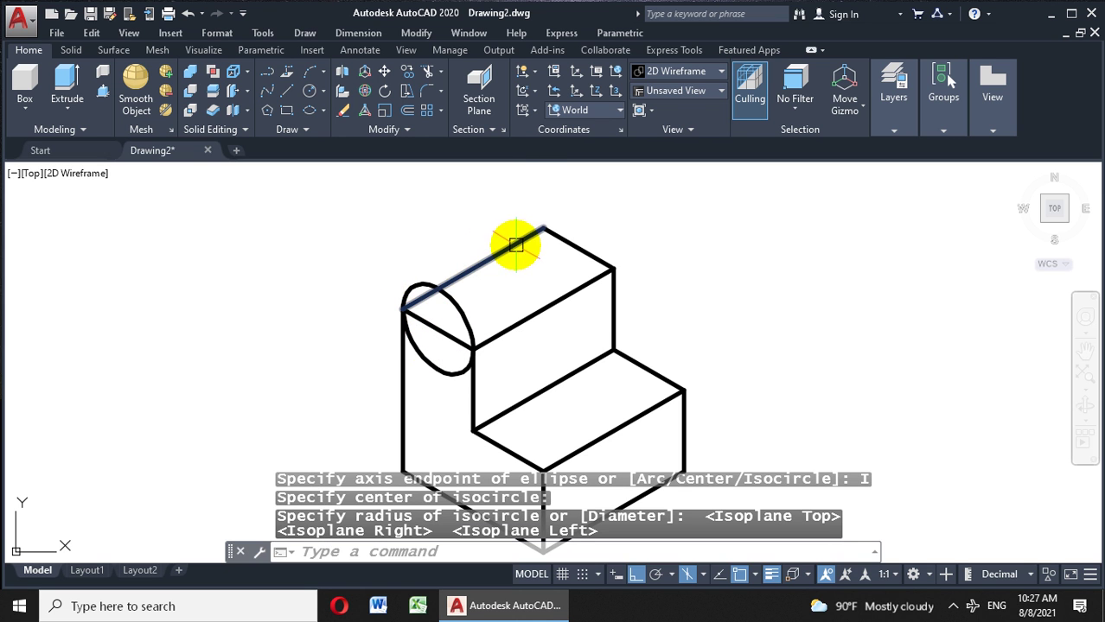
click(407, 307)
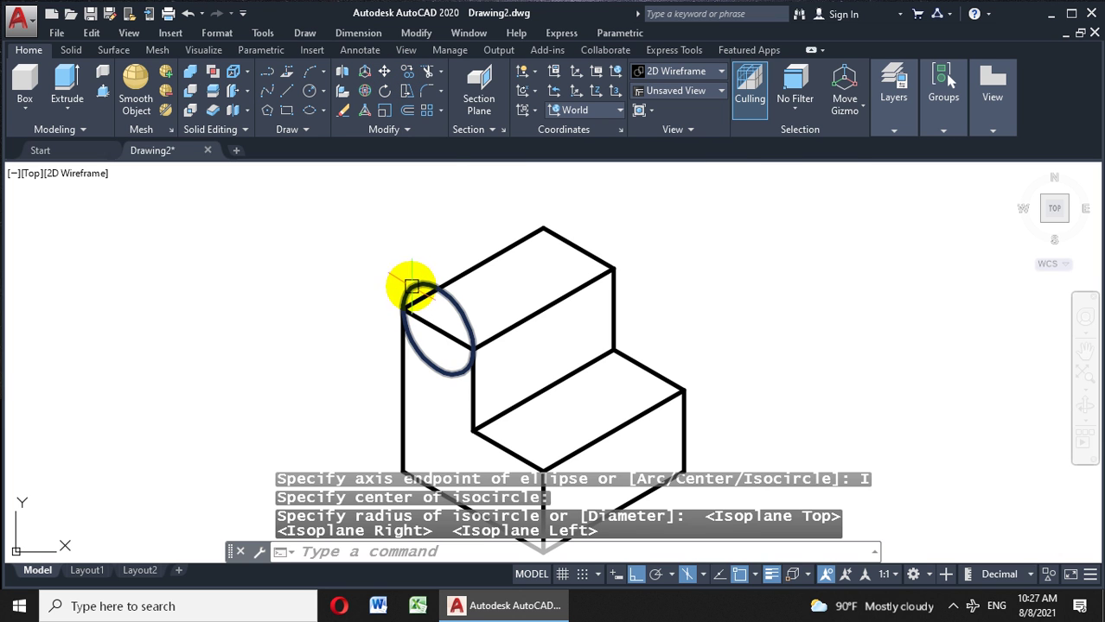
Copy the isocircle to the far top corner of the upper block.
click(406, 73)
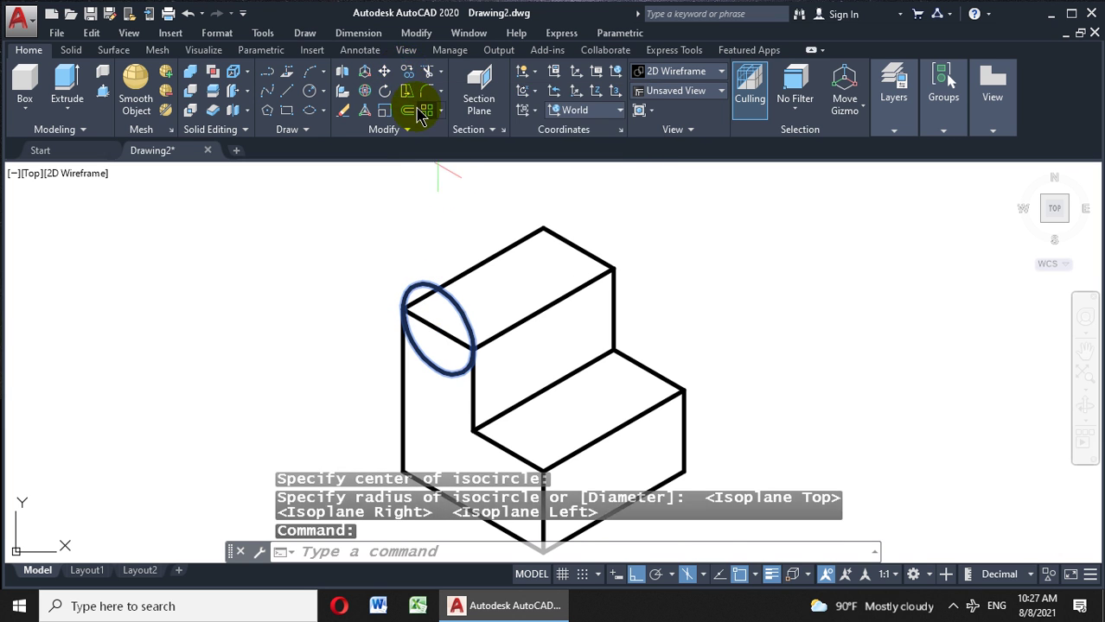
click(473, 349)
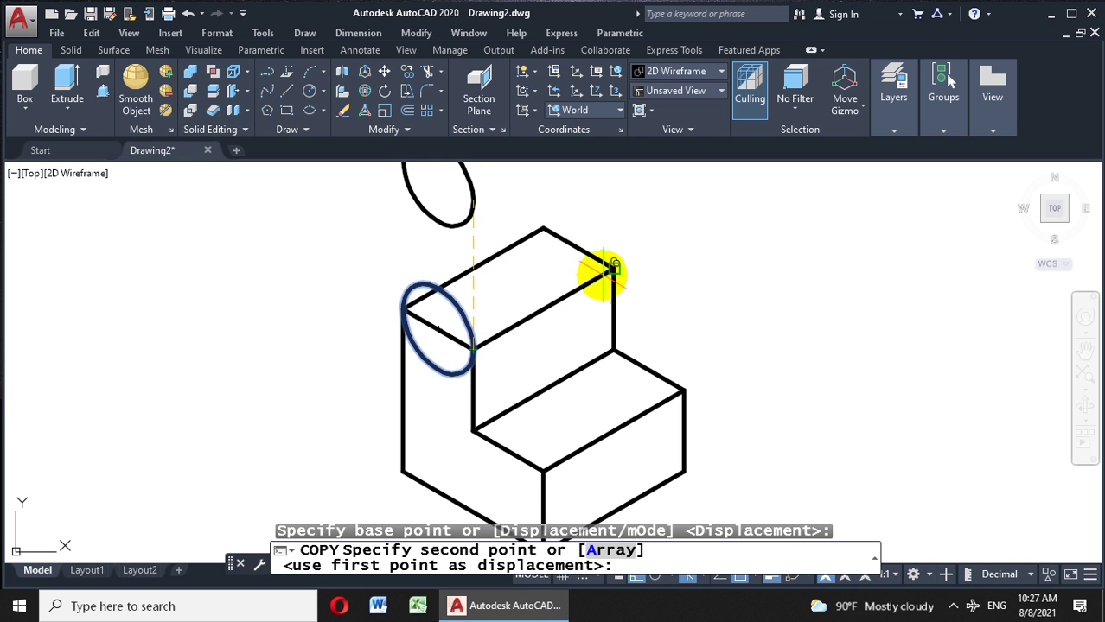
click(611, 269)
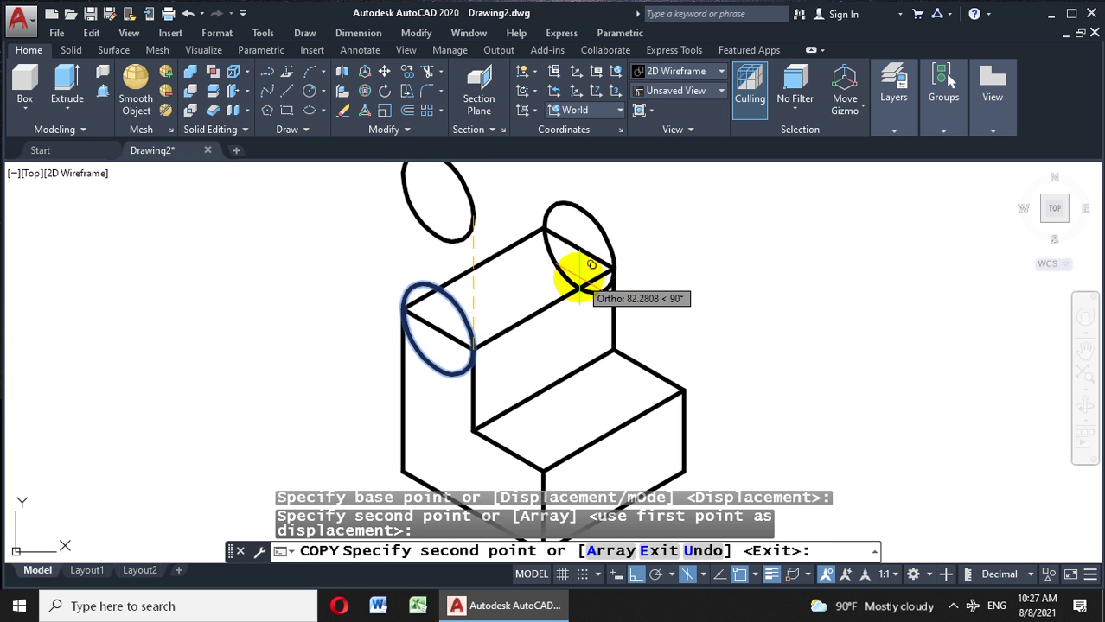
key(Escape)
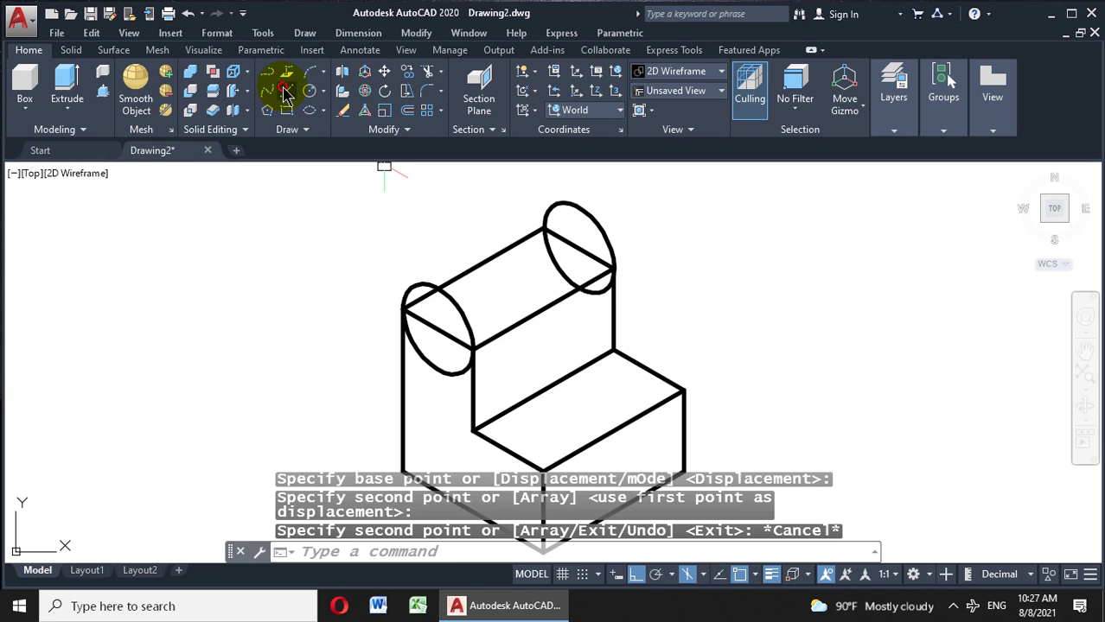
Draw a line joining the tops of the front and far isocircles.
click(286, 91)
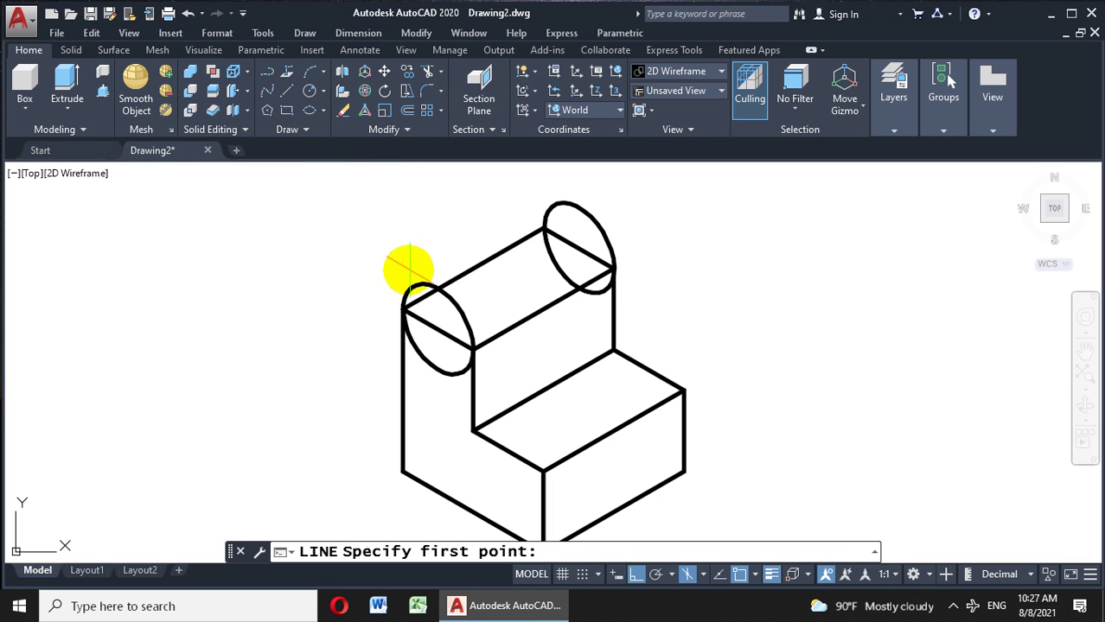
click(414, 286)
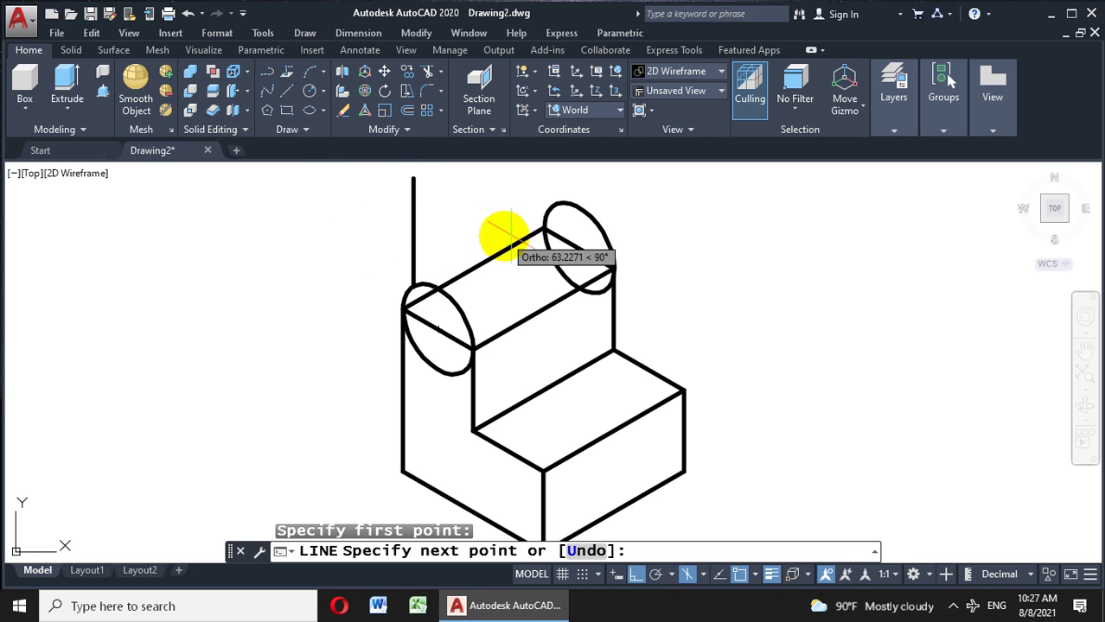
click(554, 204)
key(Escape)
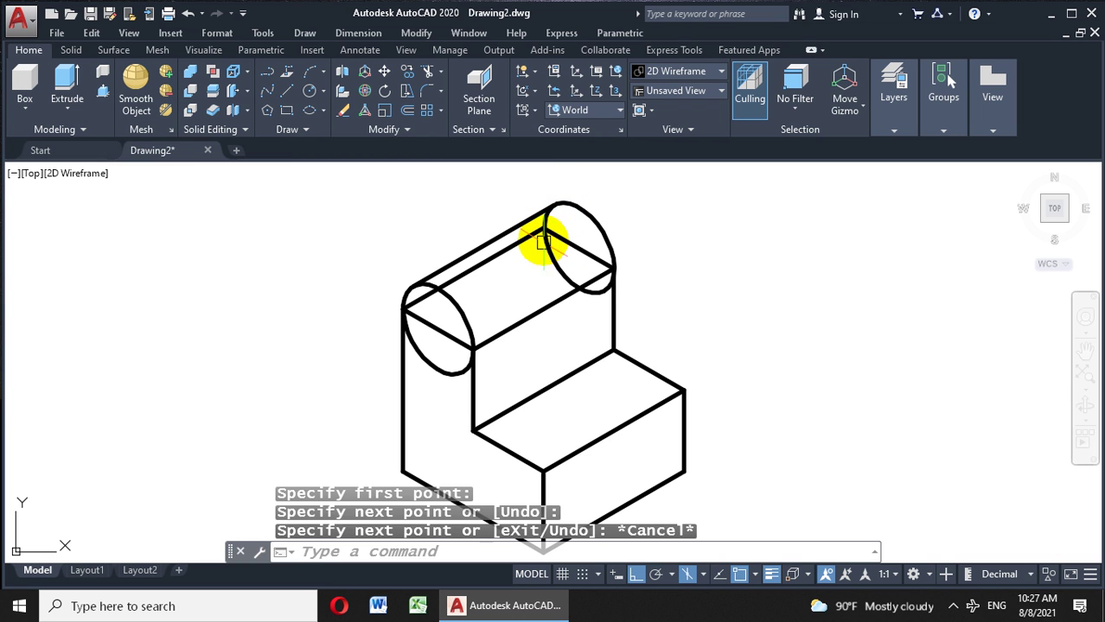
Erase the old top edge, the diagonal inside the far circle, and the leftover edge.
click(526, 227)
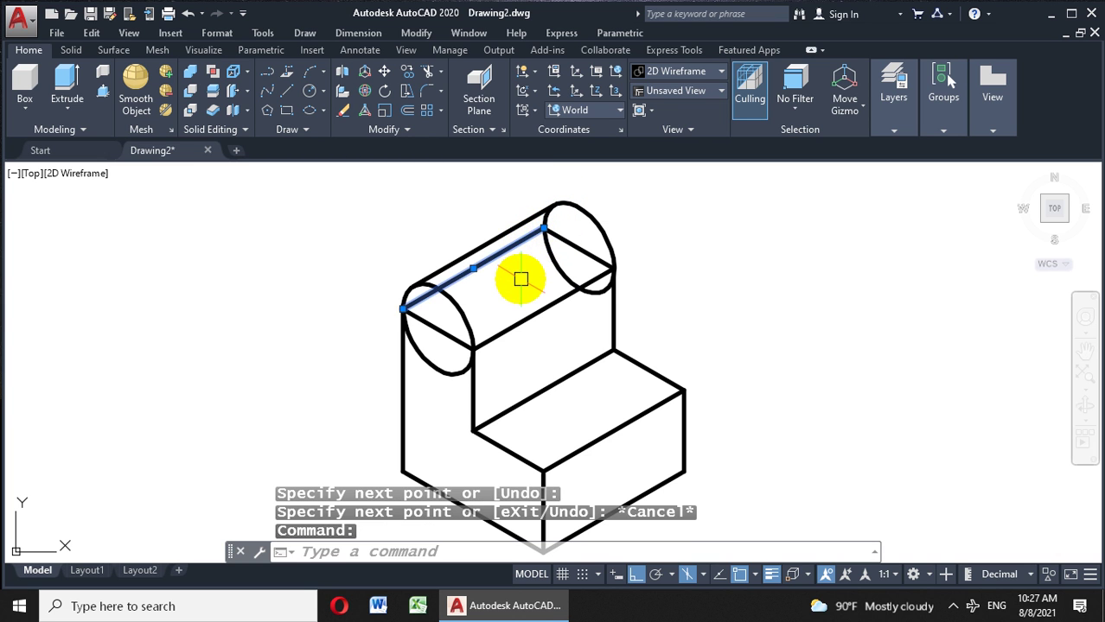
key(Delete)
click(572, 243)
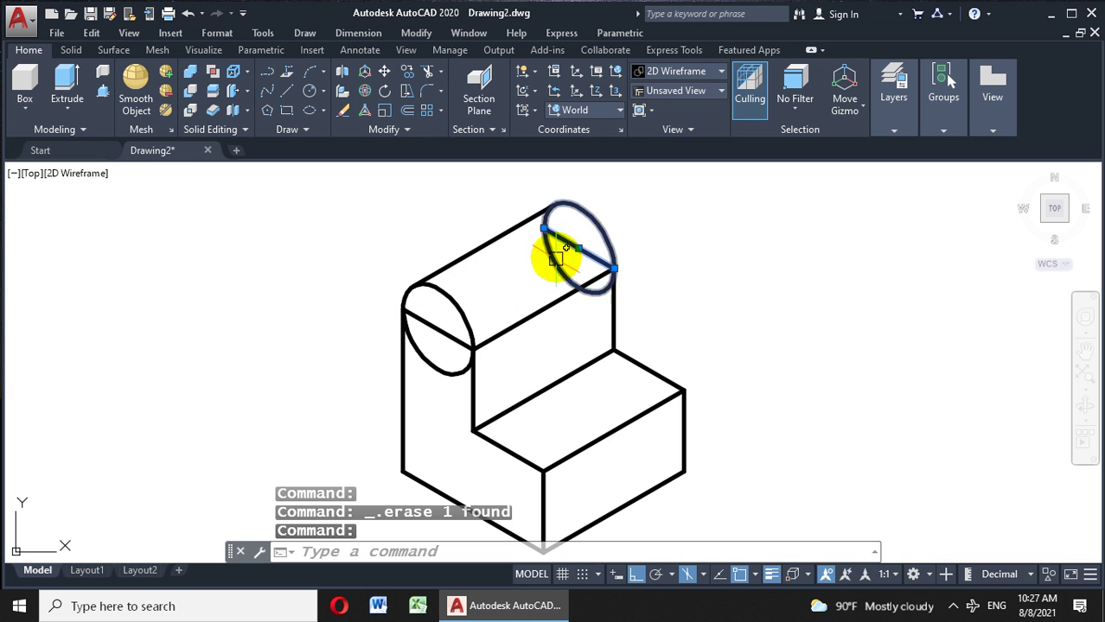
key(Delete)
click(547, 318)
key(Delete)
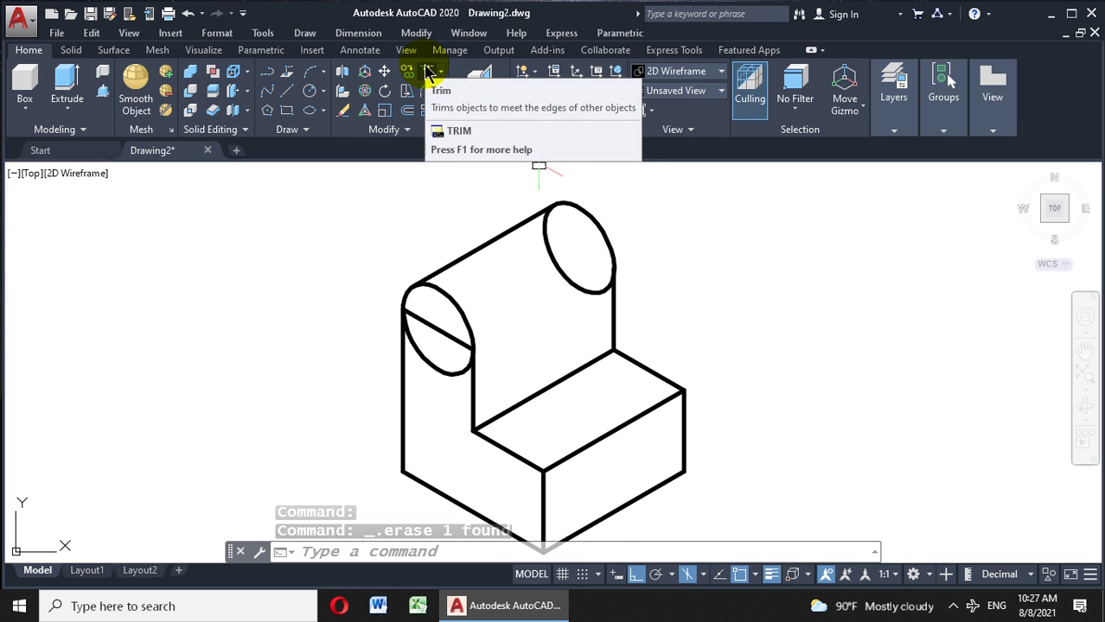
Trim the hidden lower arcs of the front and far ellipses, using all objects as cutting edges.
click(426, 73)
key(Return)
click(424, 308)
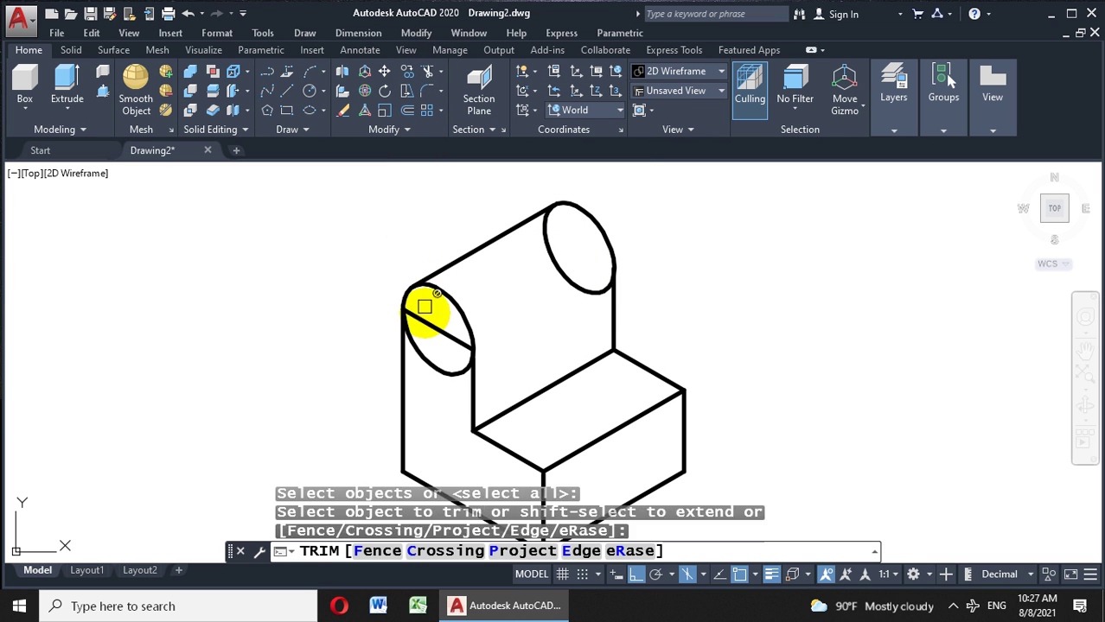
click(434, 349)
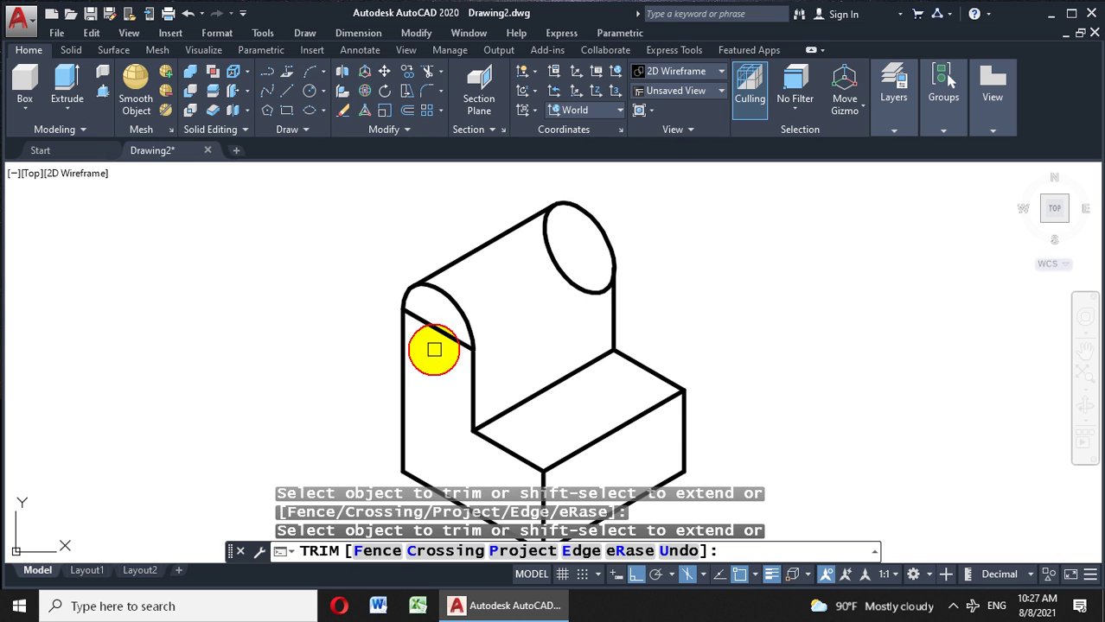
click(574, 275)
key(Return)
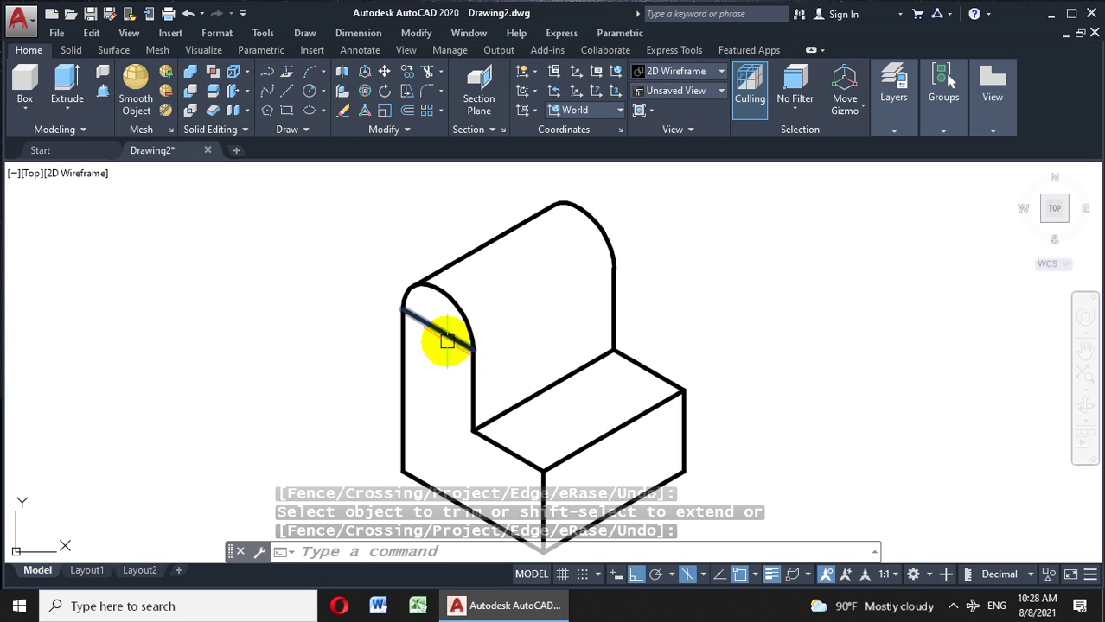
Select the line across the front arc and bring up its context menu.
right_click(448, 342)
click(446, 339)
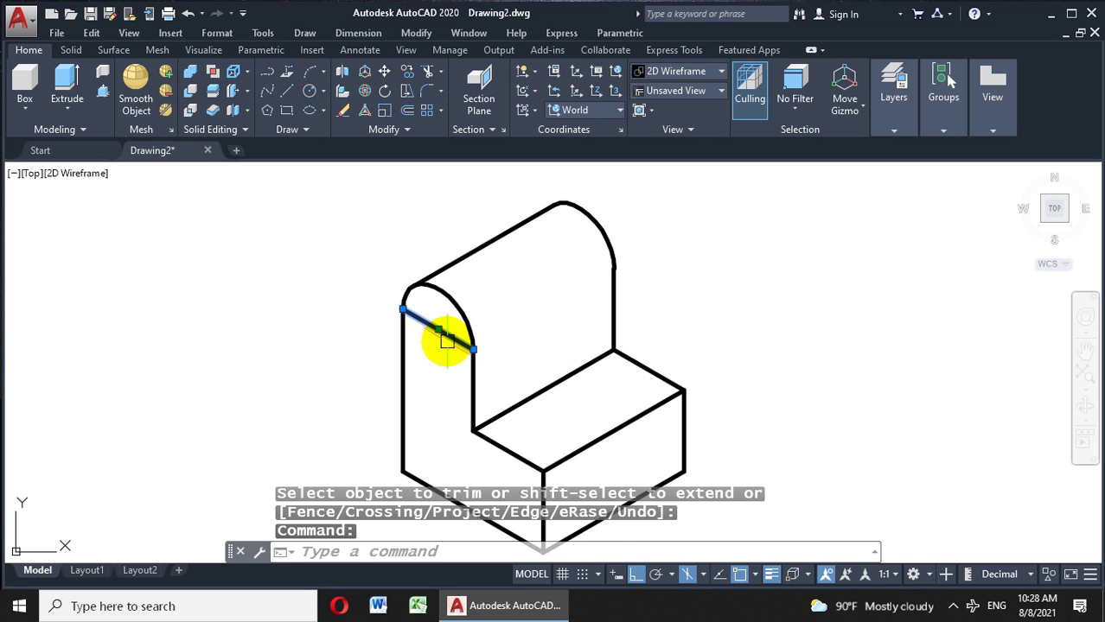
right_click(447, 340)
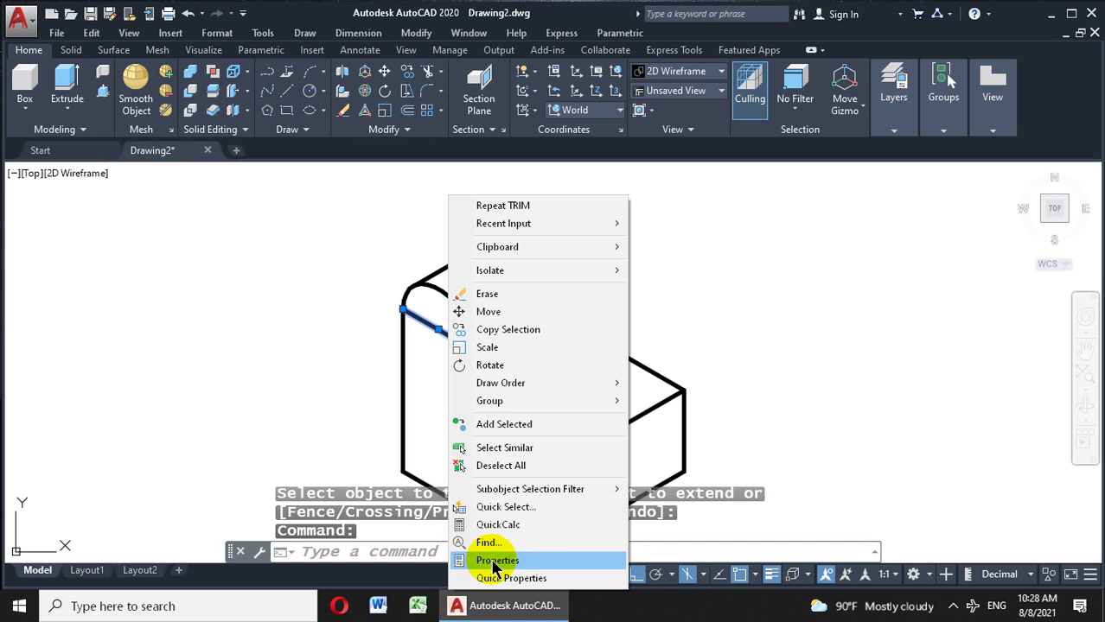
In the Properties palette, set the front-arc line's colour to Red and lineweight to 0.25 mm.
click(490, 560)
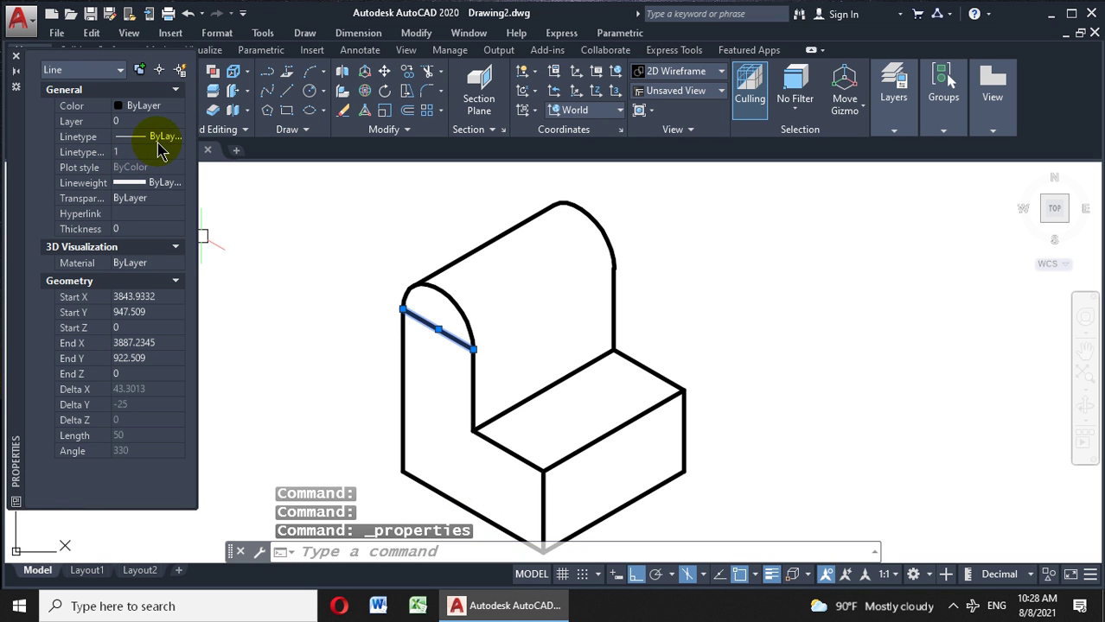
mouse_move(147, 106)
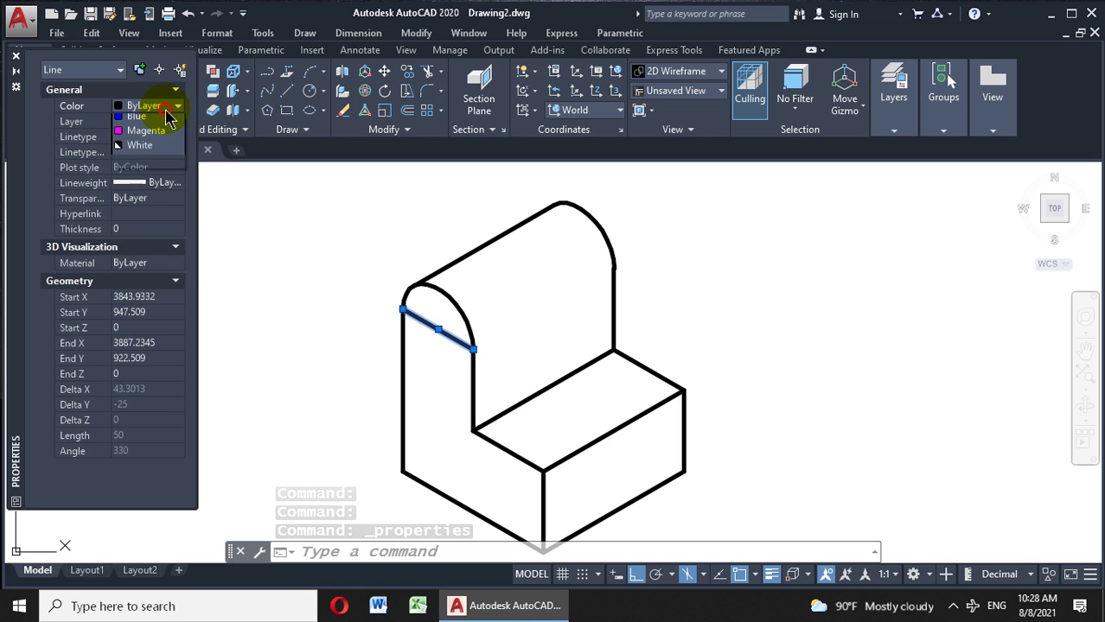
click(164, 108)
click(153, 140)
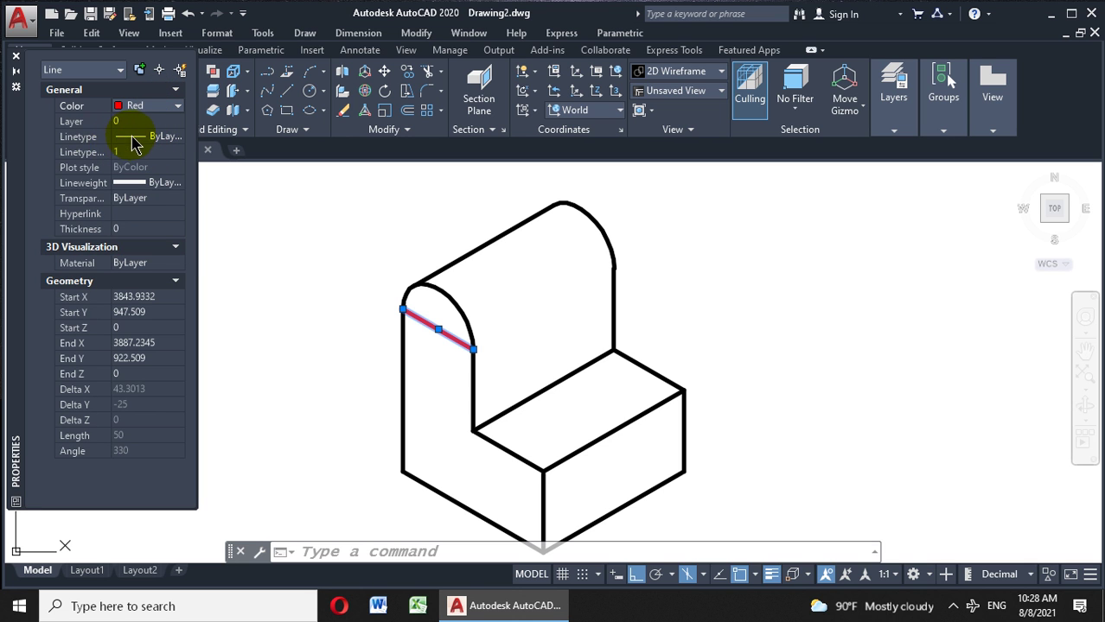
click(178, 140)
click(178, 142)
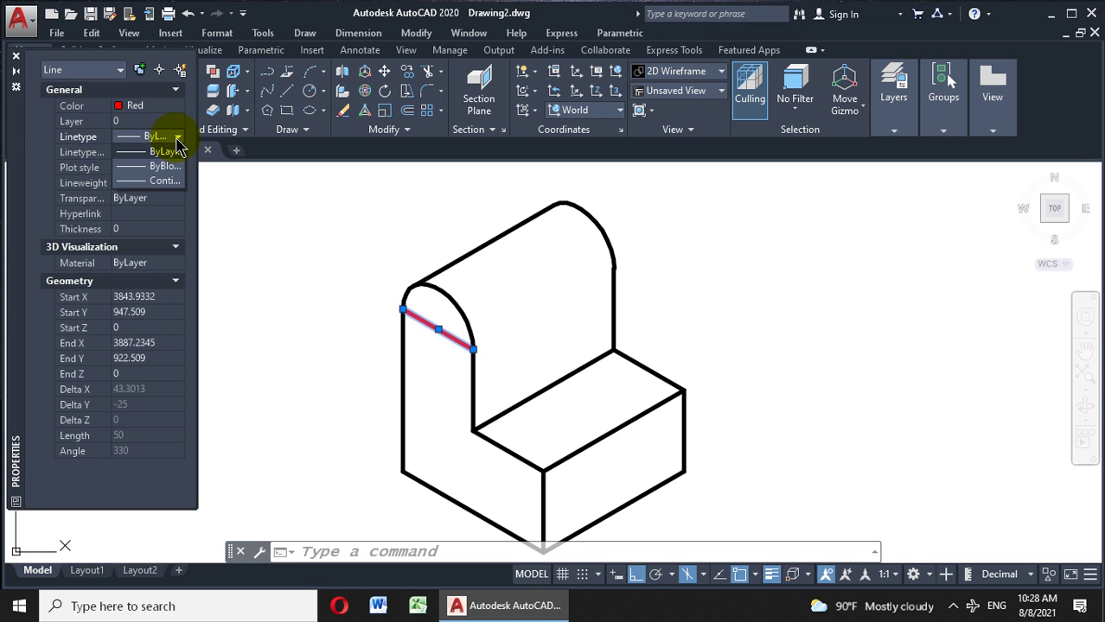
click(177, 141)
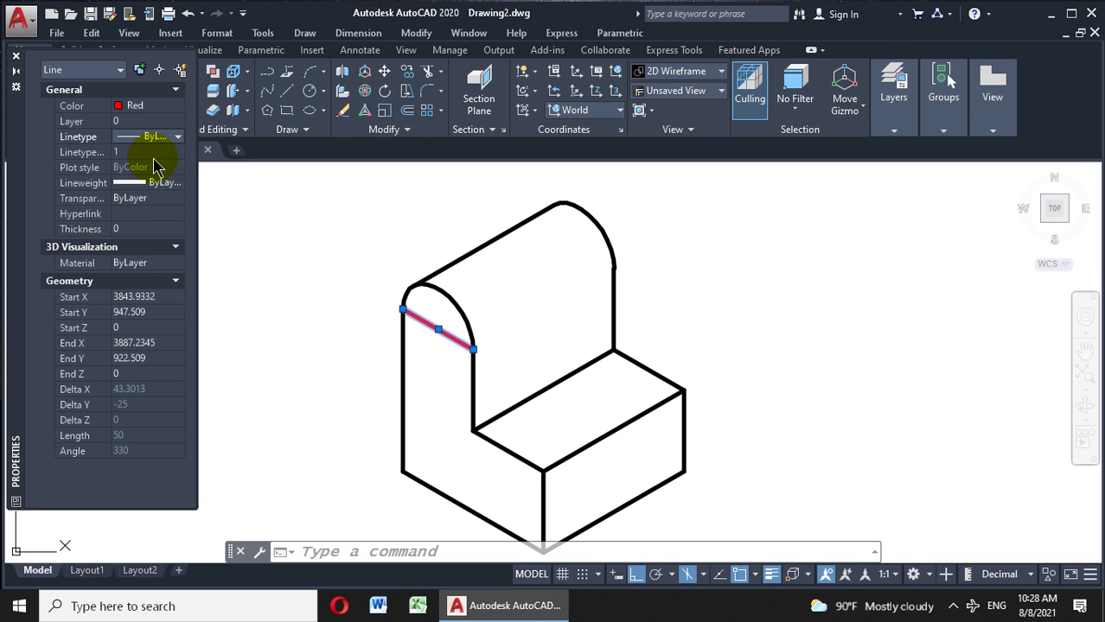
click(158, 153)
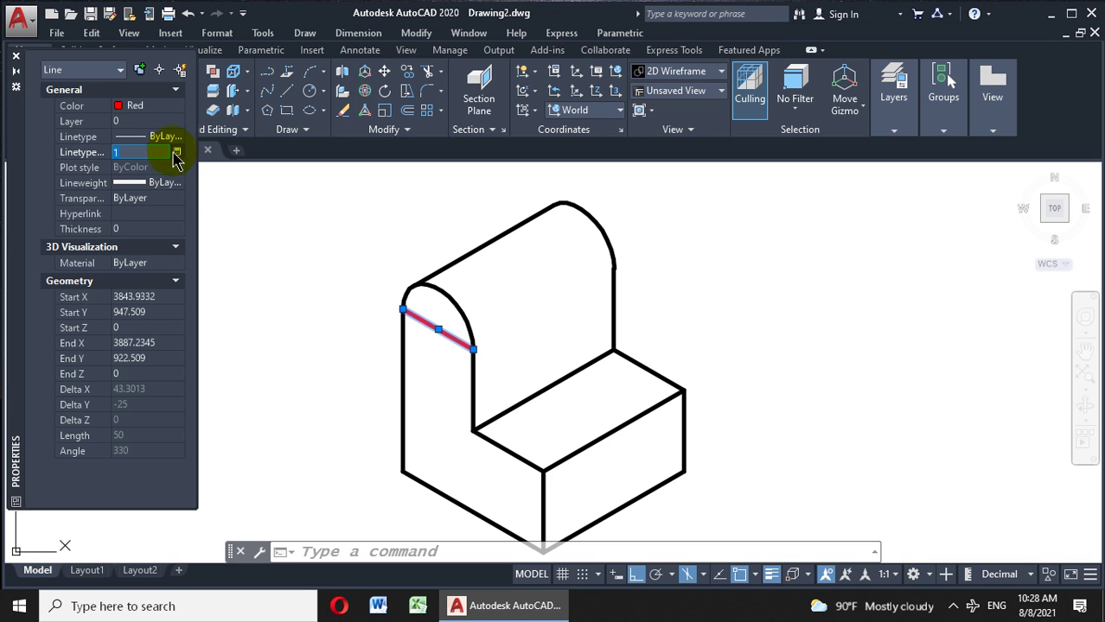
click(171, 184)
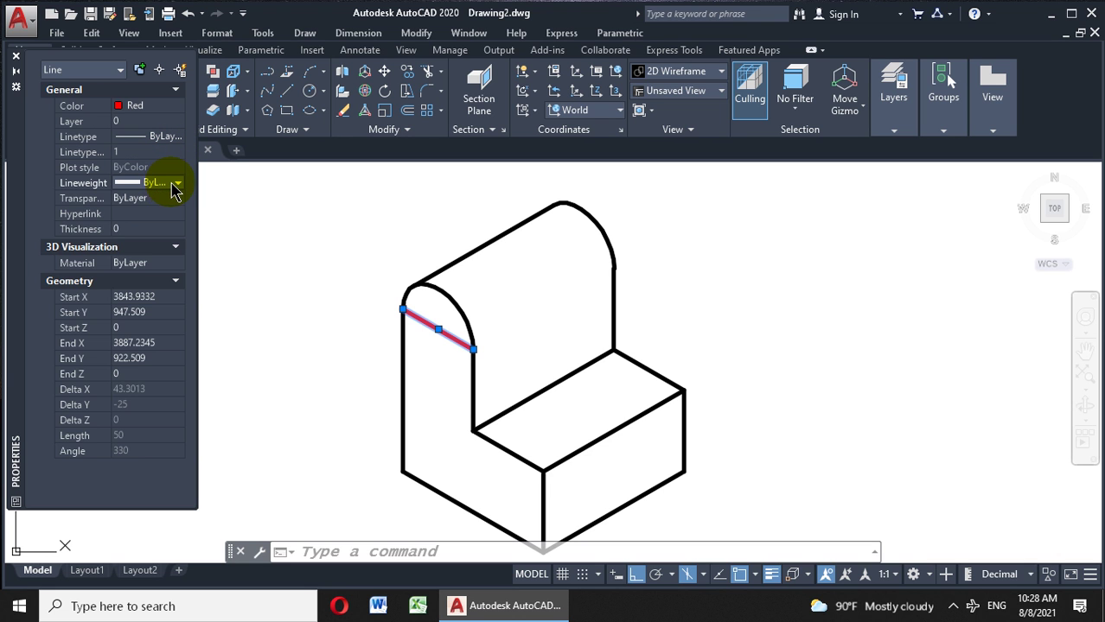
click(175, 183)
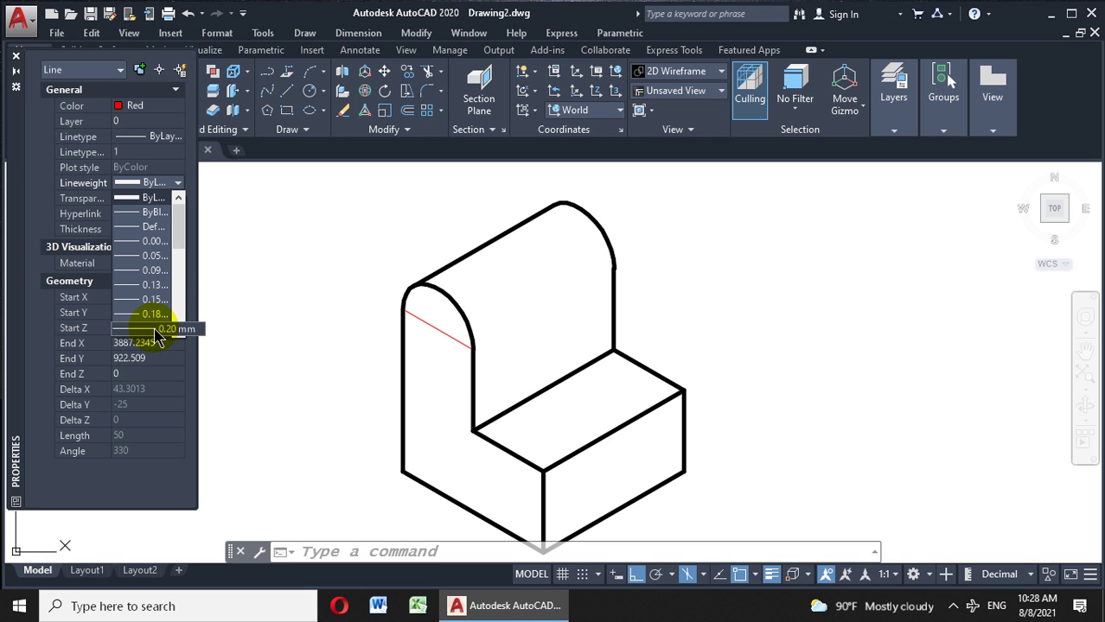
scroll(173, 259, down, 1)
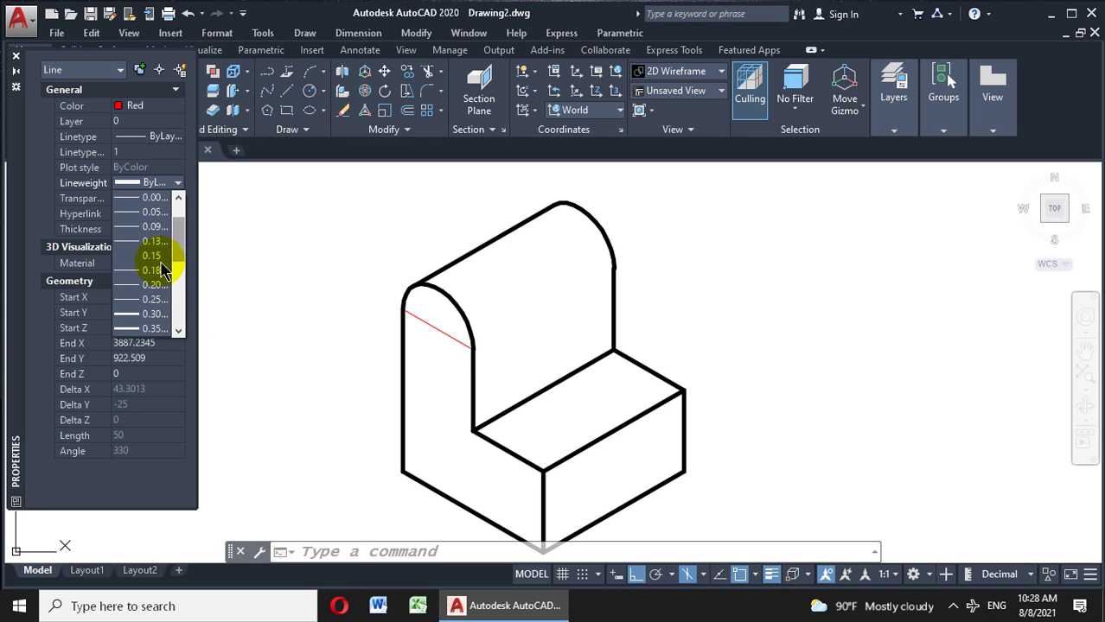
click(150, 300)
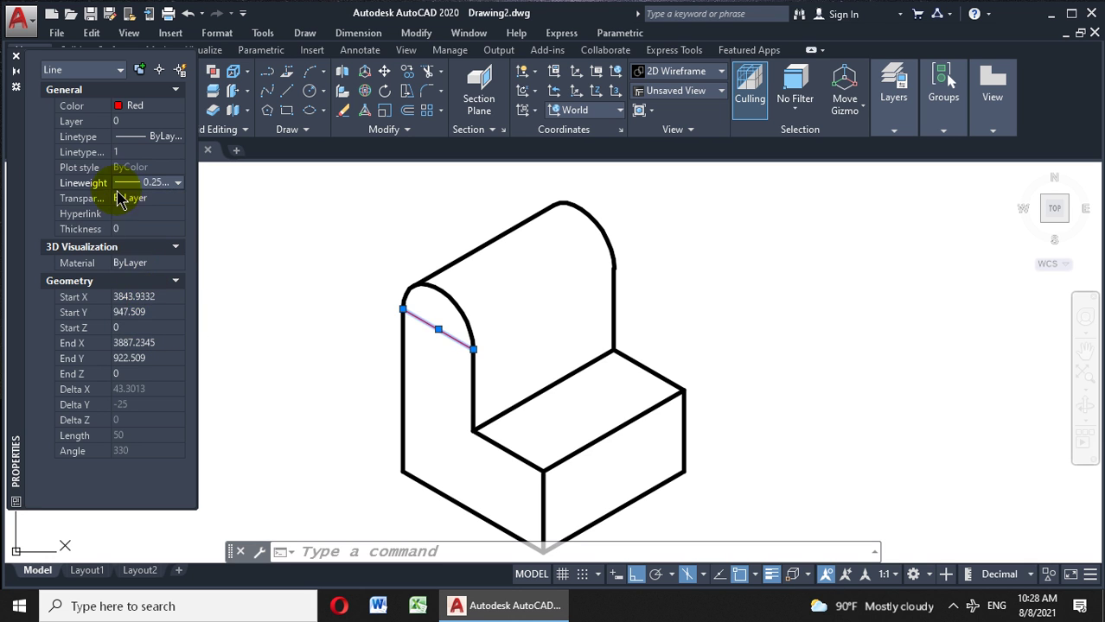
click(17, 58)
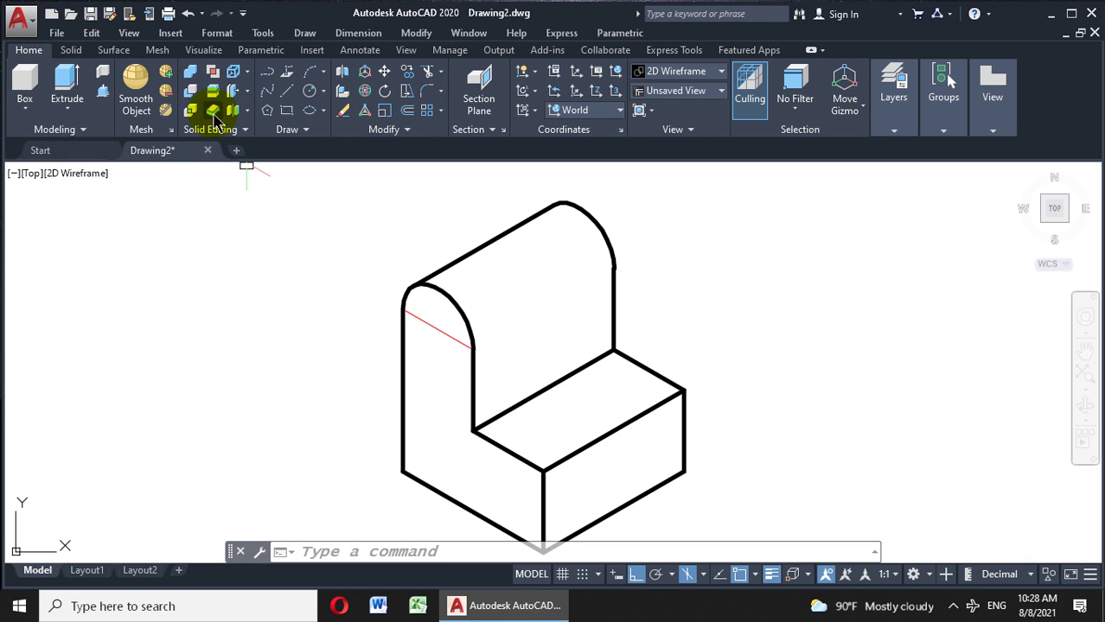
Load the CENTER linetype from acadiso.lin through the Linetype Manager.
click(218, 35)
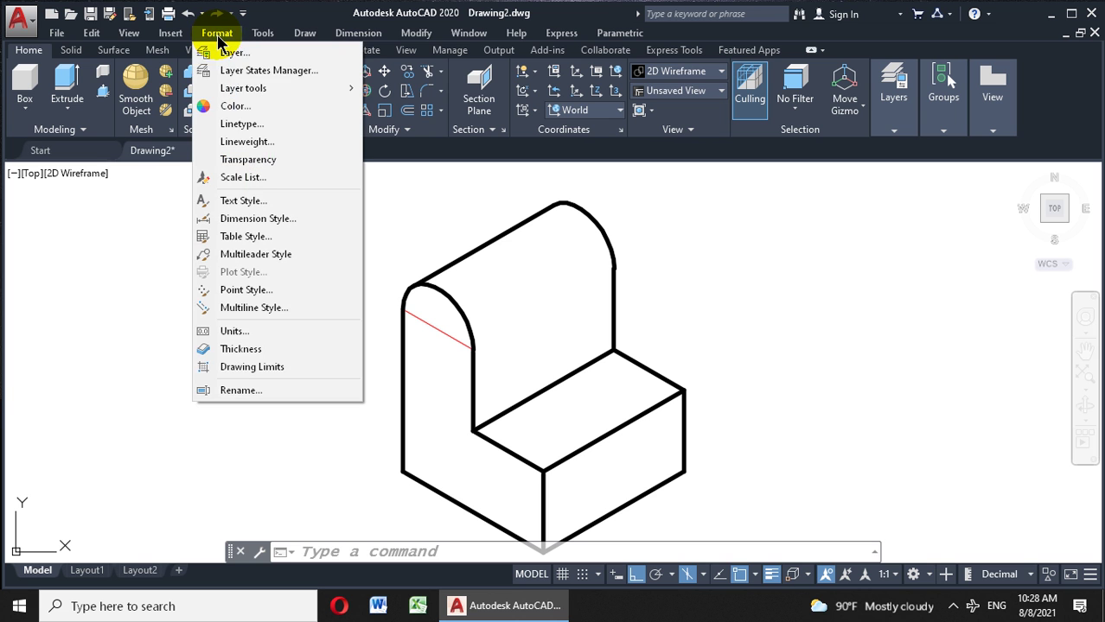
click(222, 130)
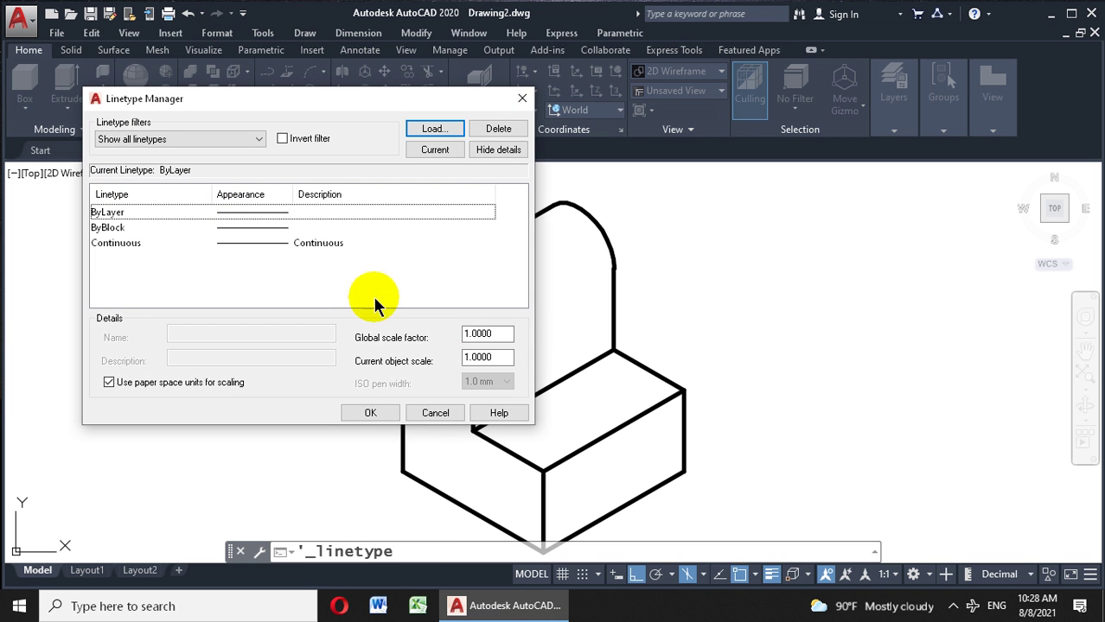
click(446, 136)
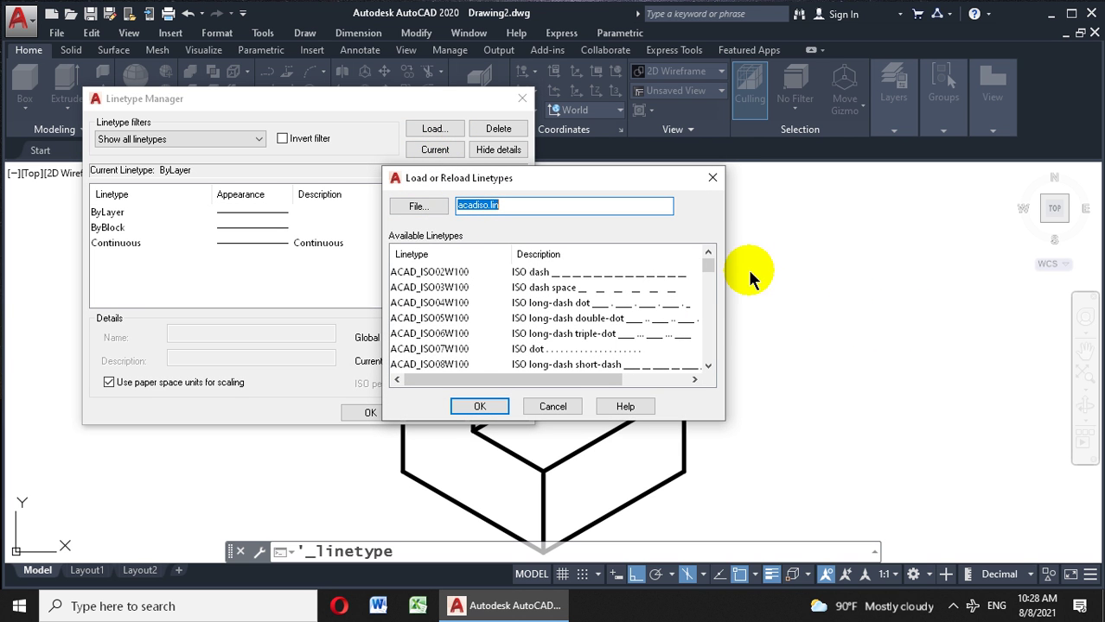
drag(709, 272, 709, 290)
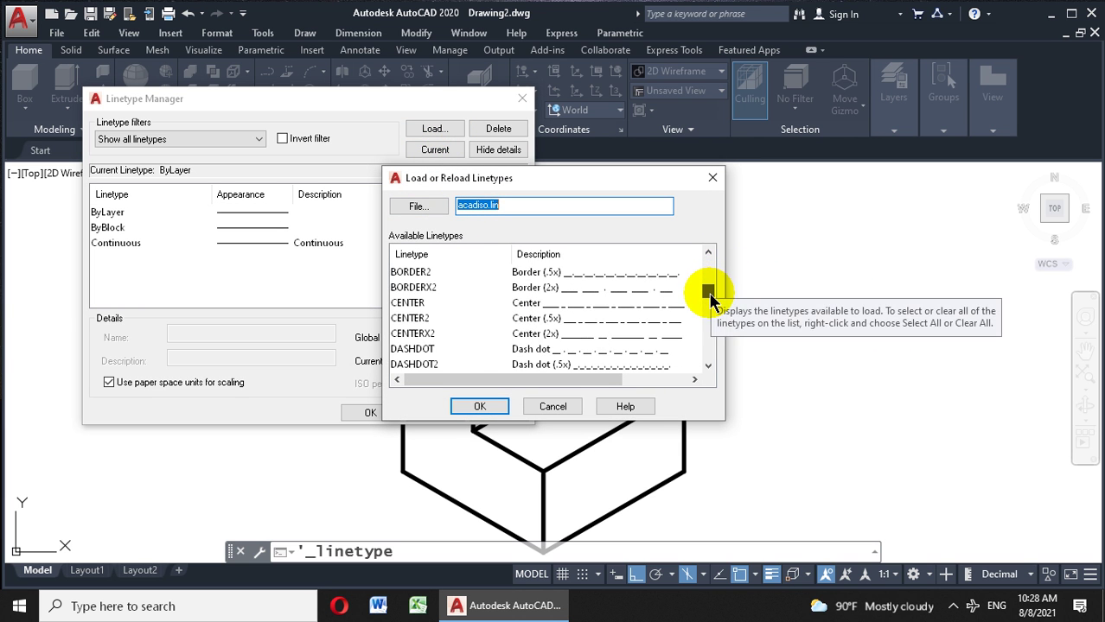
click(423, 302)
click(473, 406)
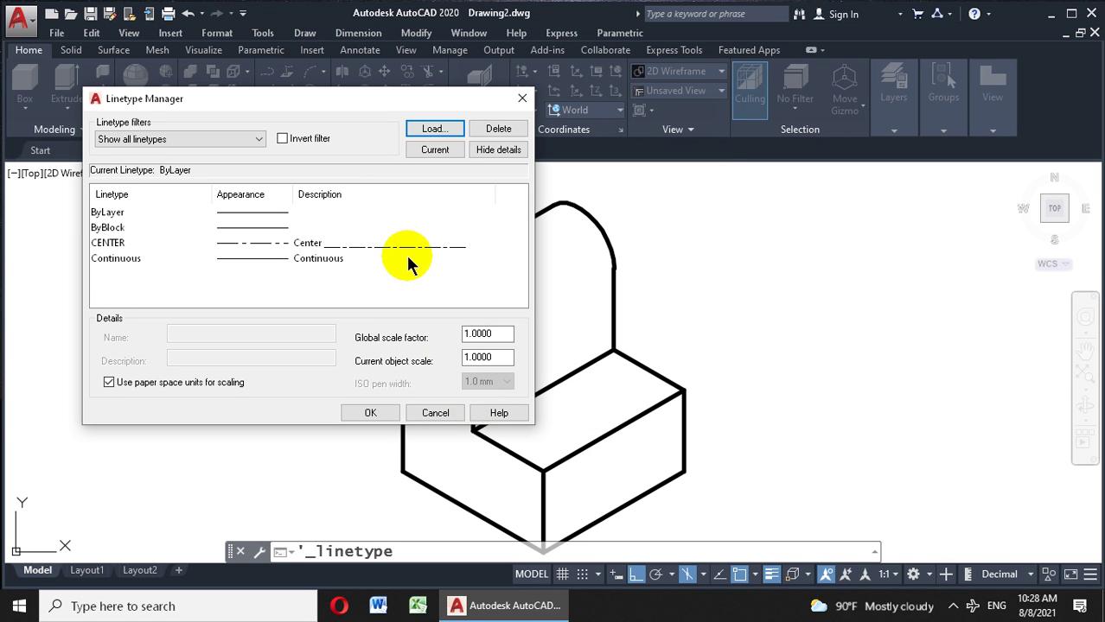
Change the red slanted line's linetype to CENTER in its Properties palette.
click(371, 413)
click(441, 328)
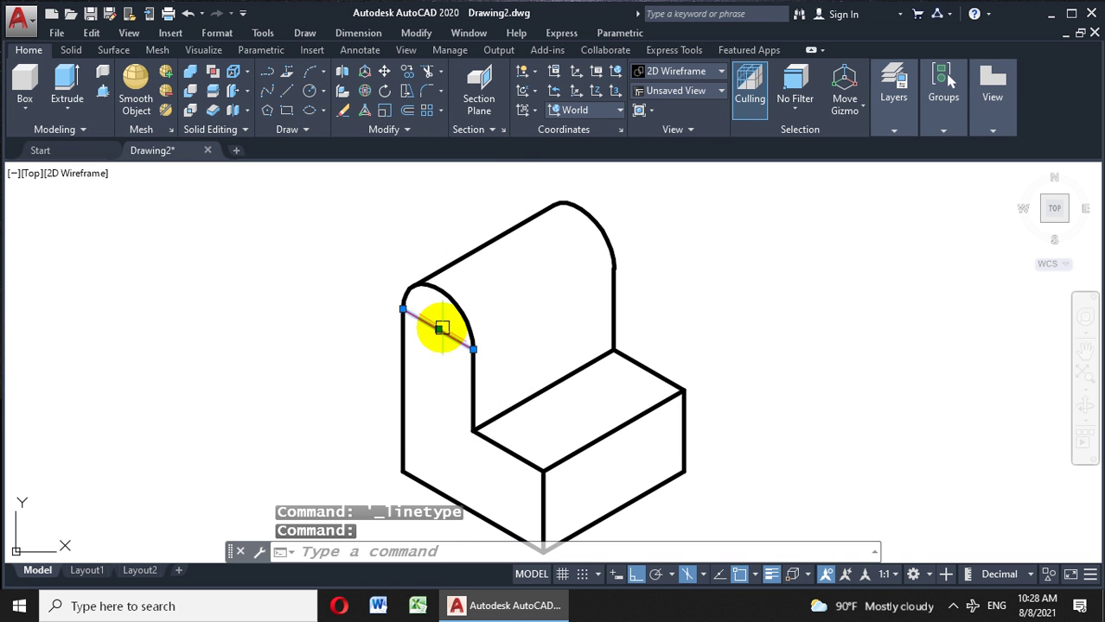
scroll(463, 344, up, 2)
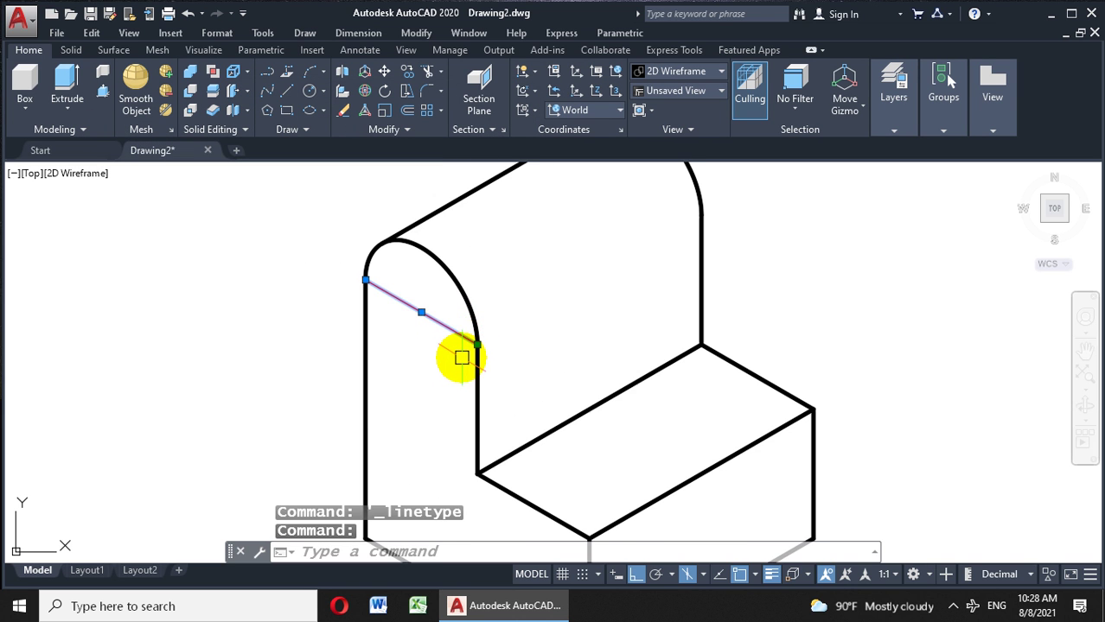
right_click(445, 329)
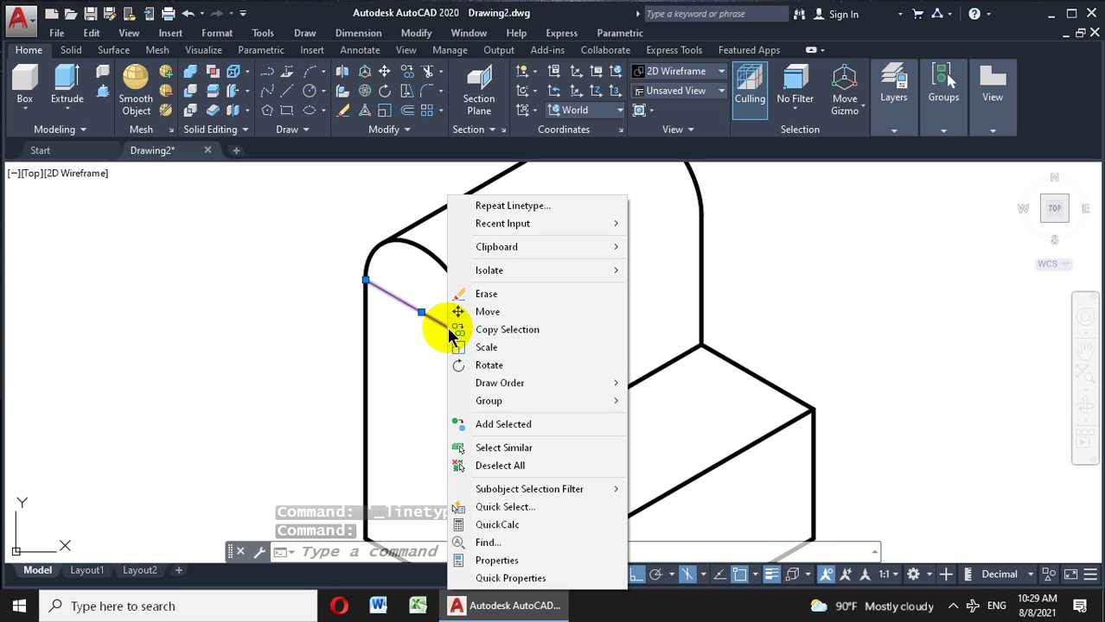
click(495, 561)
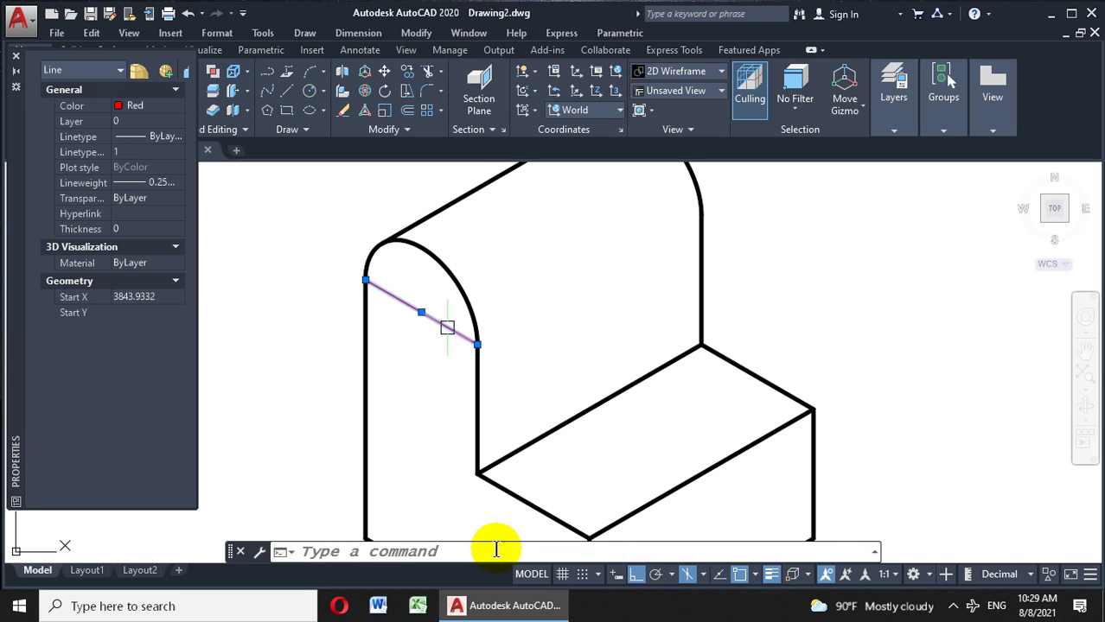
click(163, 137)
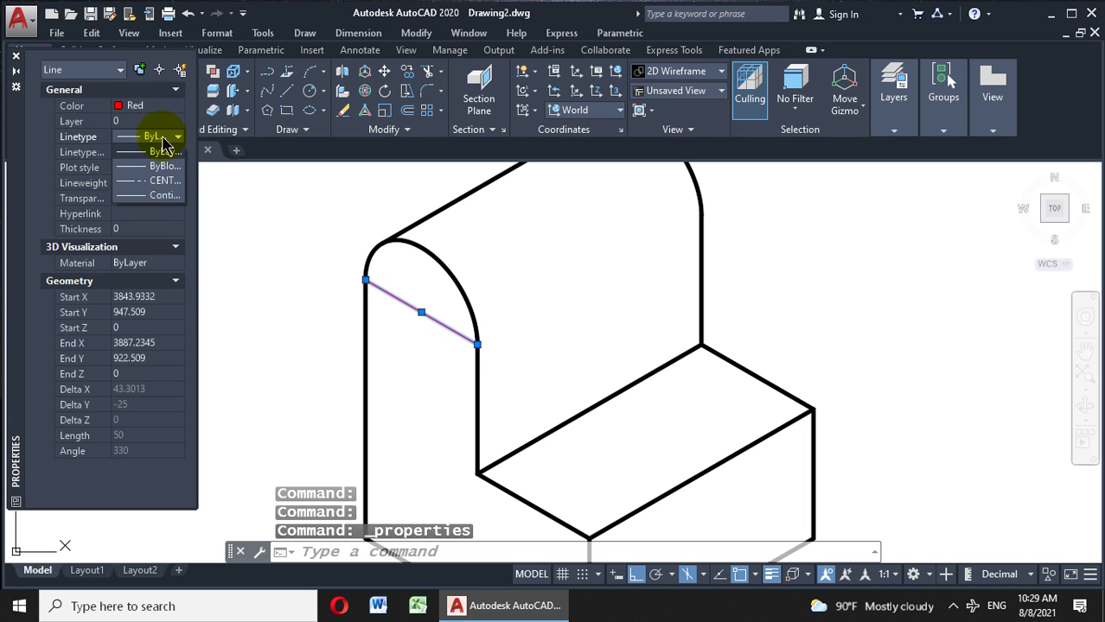
click(169, 183)
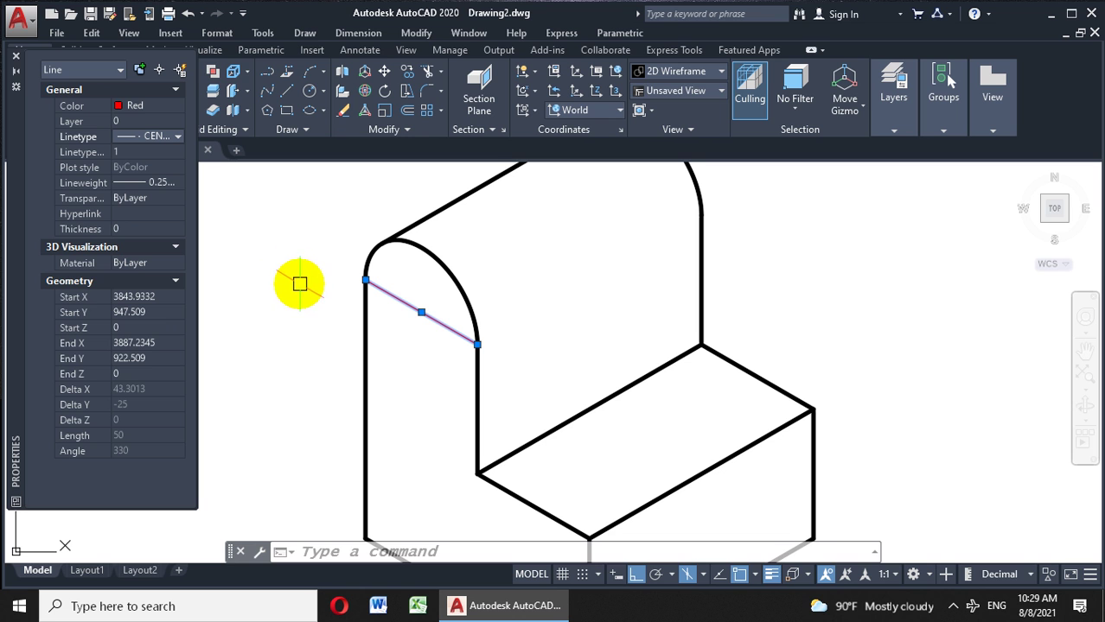
click(15, 57)
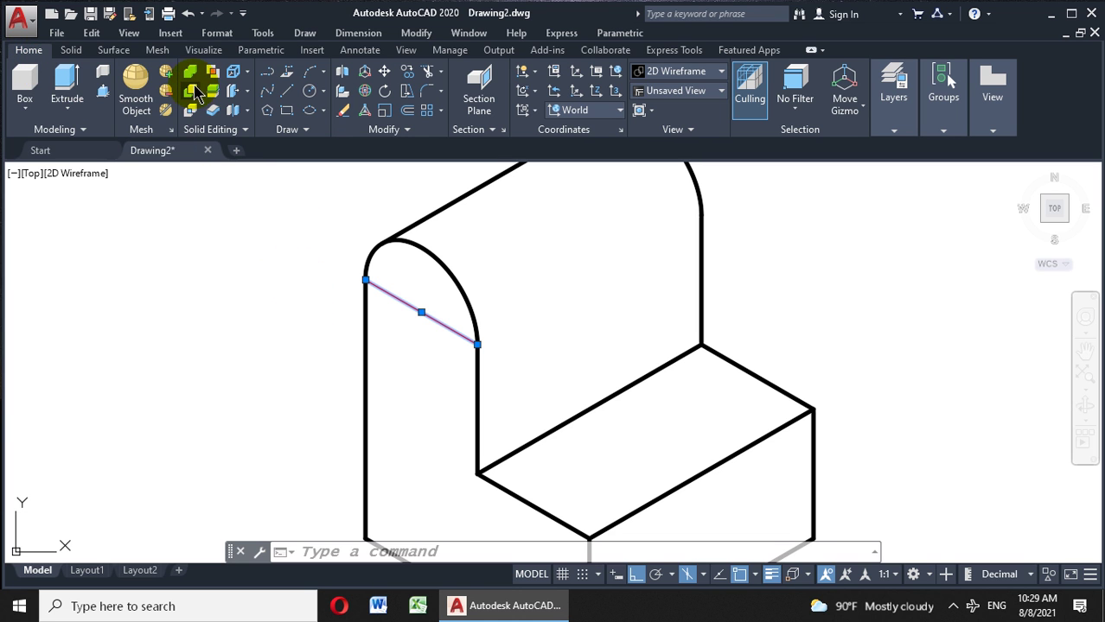
click(215, 34)
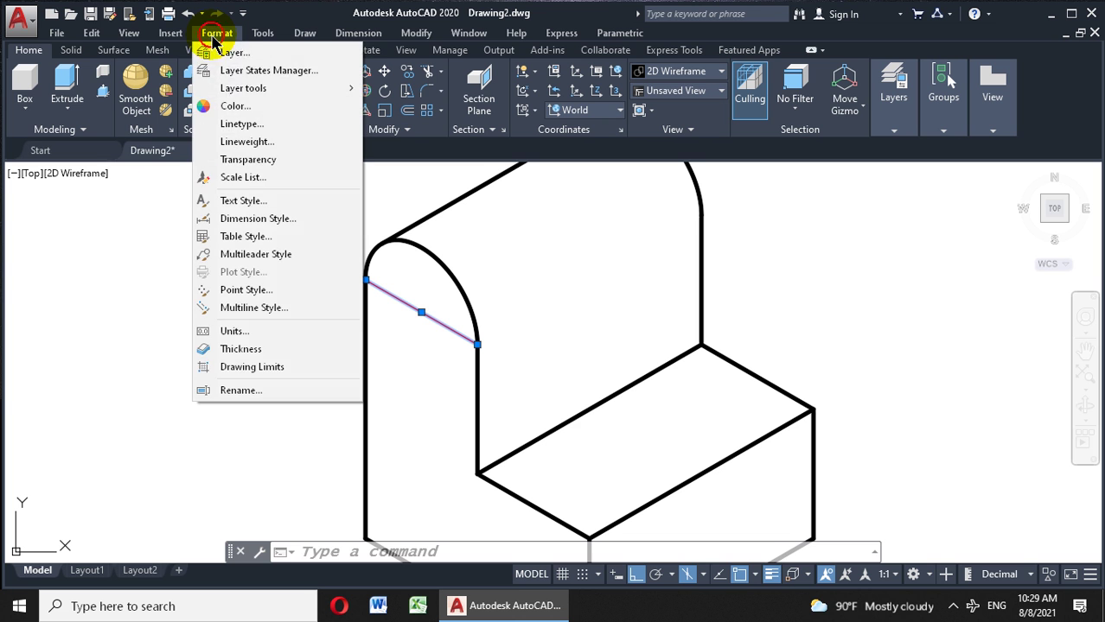
Enter .25 as the Global scale factor in the Linetype Manager.
click(235, 125)
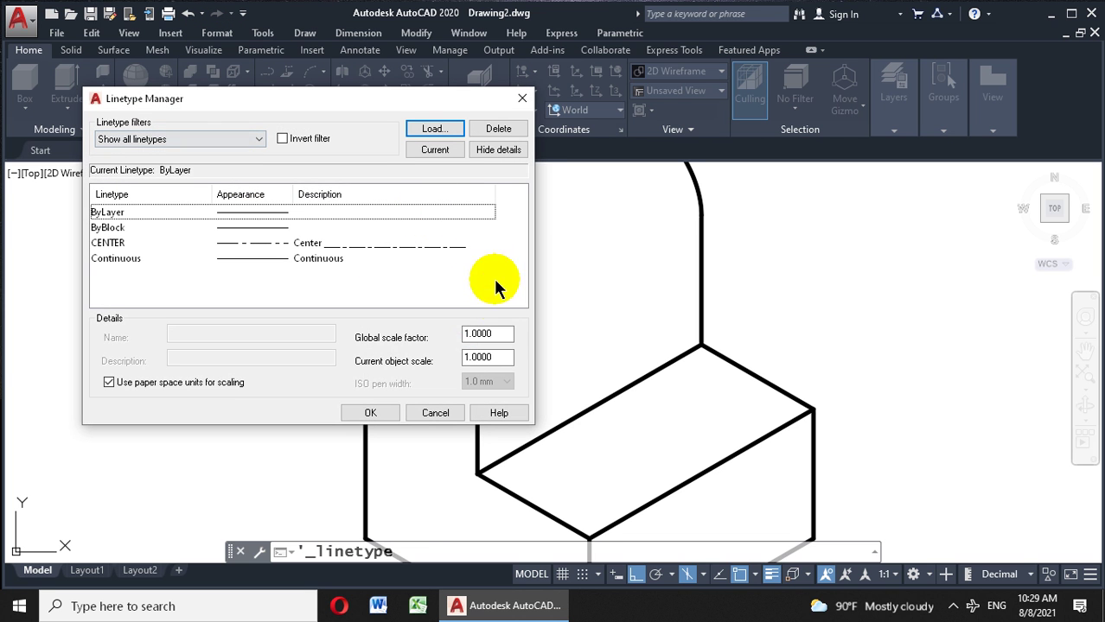
drag(502, 334, 456, 334)
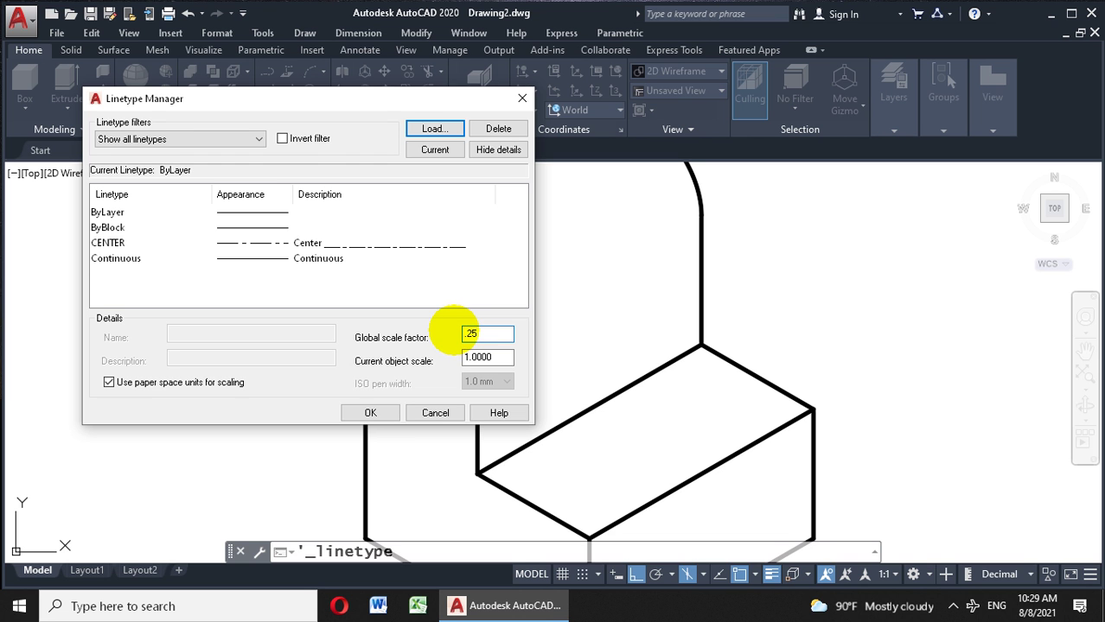
click(363, 415)
scroll(387, 292, up, 2)
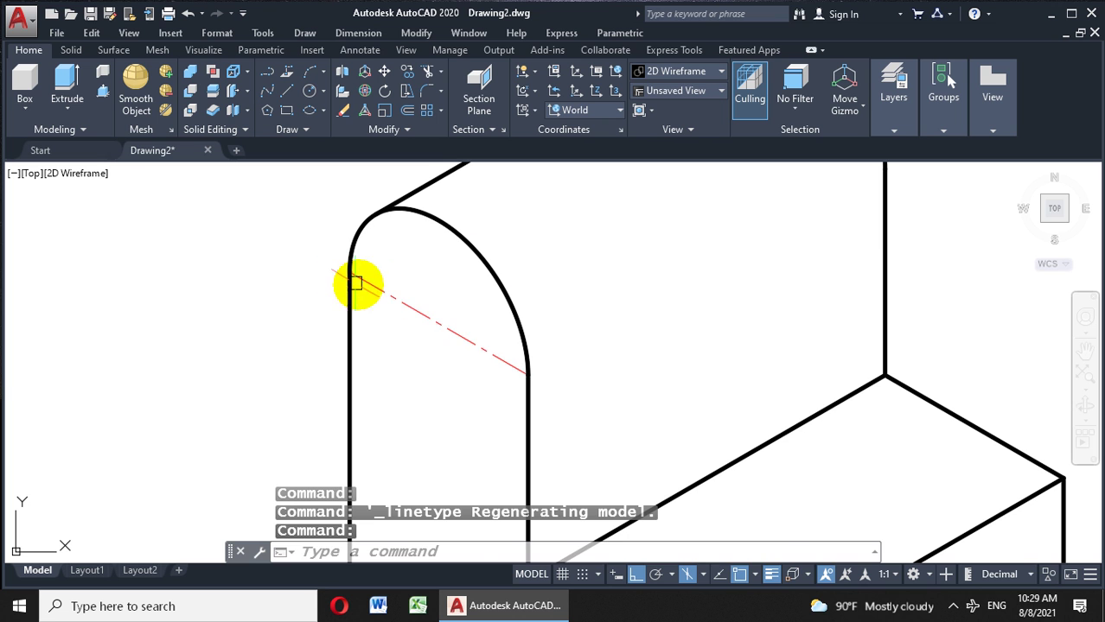
Grip-stretch both ends of the red centre line outward past the arc.
click(377, 277)
click(363, 283)
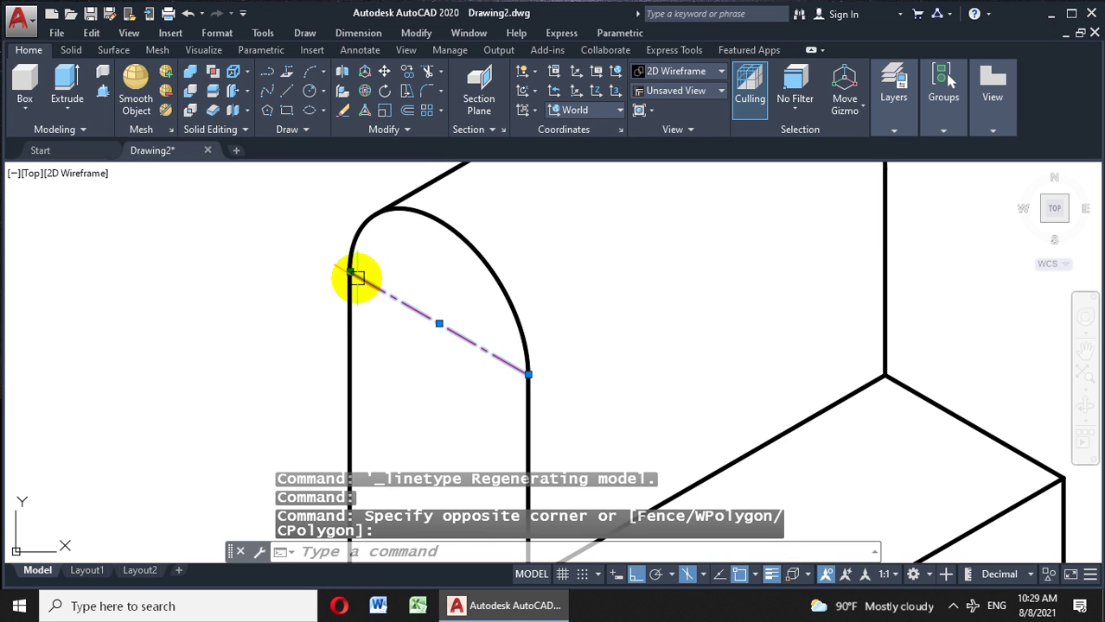
click(351, 274)
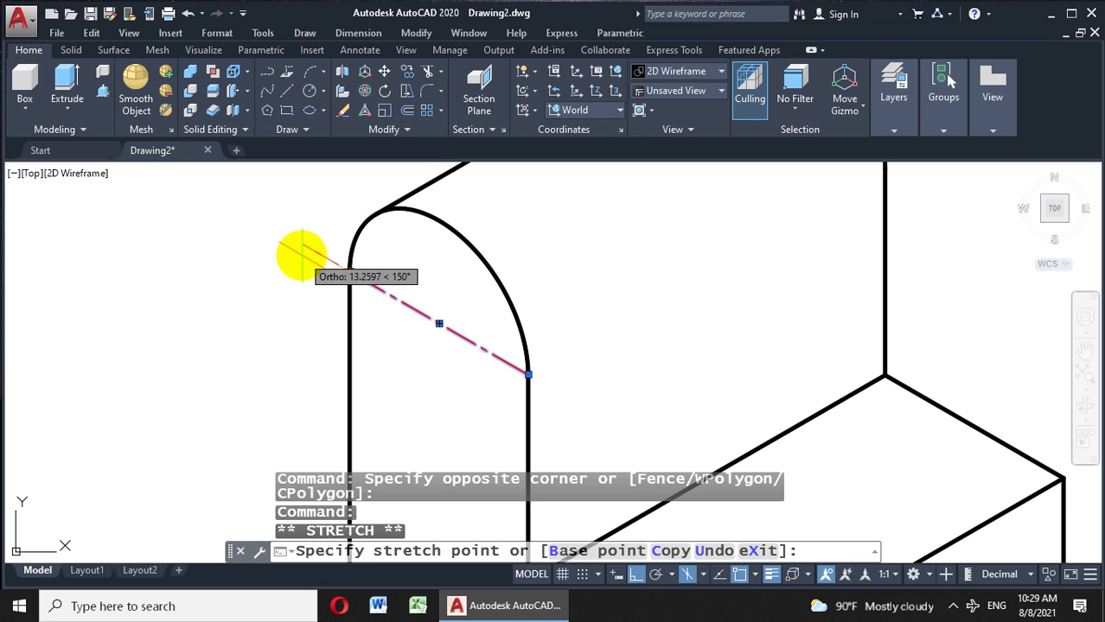
click(313, 262)
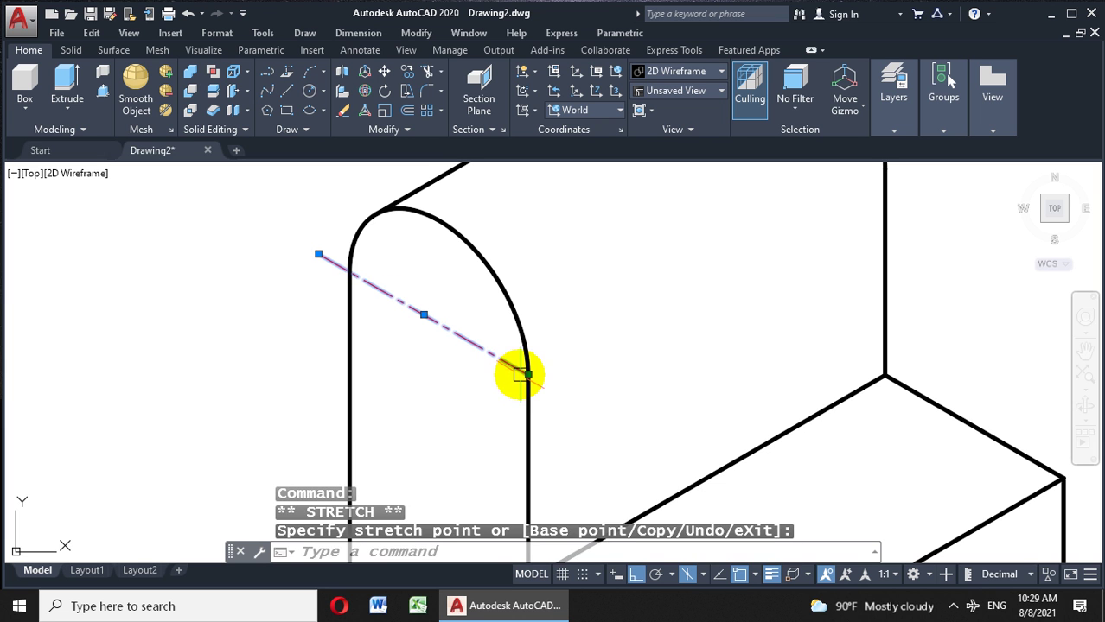
click(528, 375)
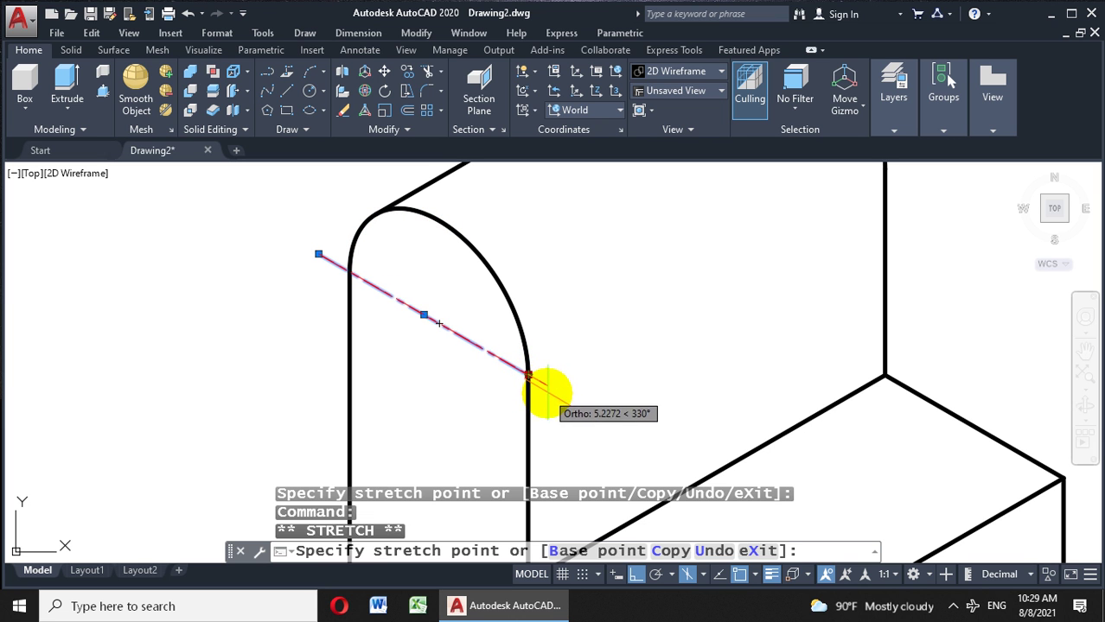
click(547, 388)
key(Escape)
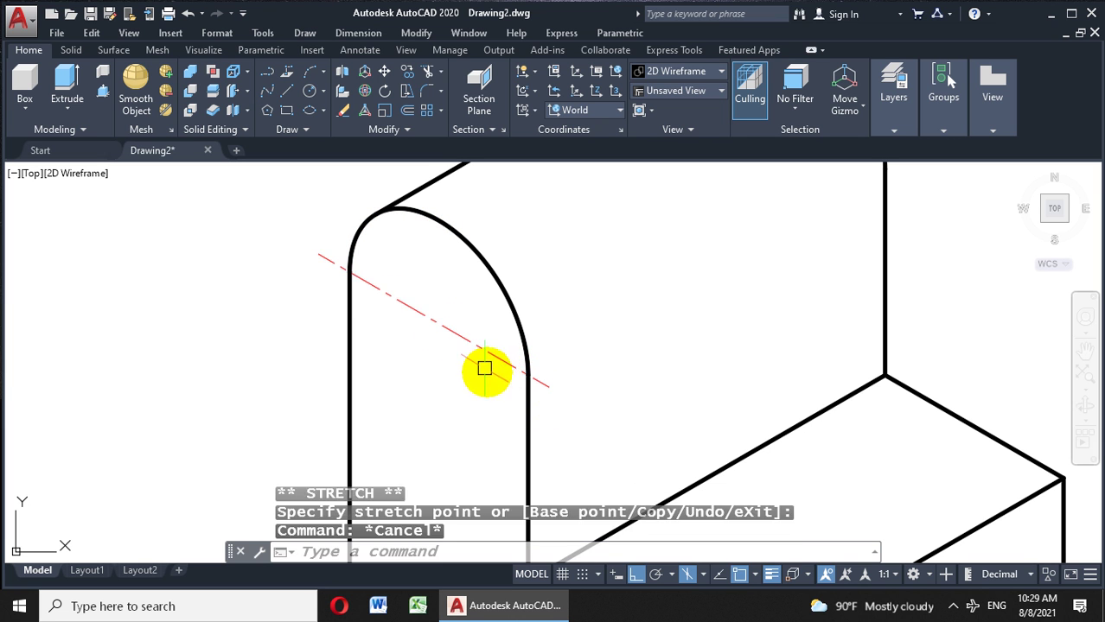
key(Escape)
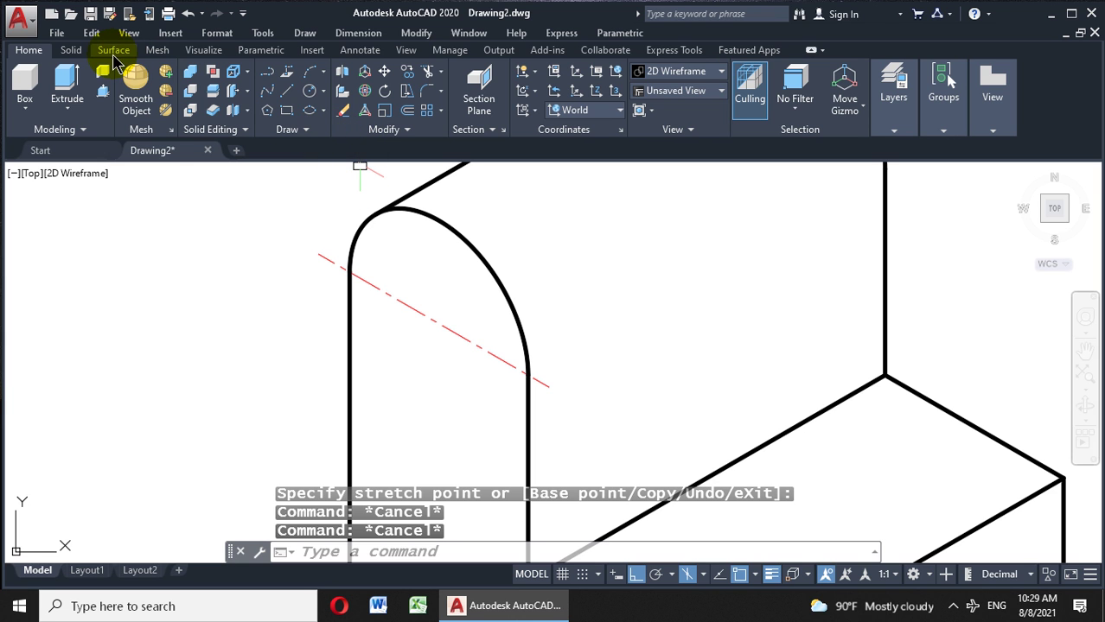
Draw a vertical line up from the centre line's midpoint and stretch its bottom end below it.
click(292, 95)
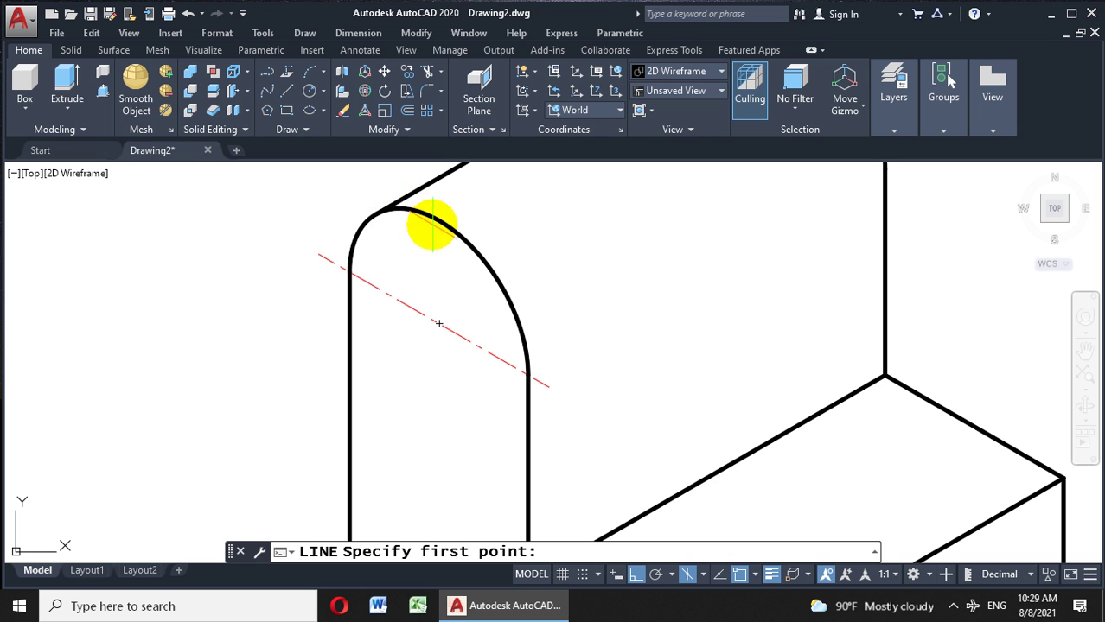
click(439, 323)
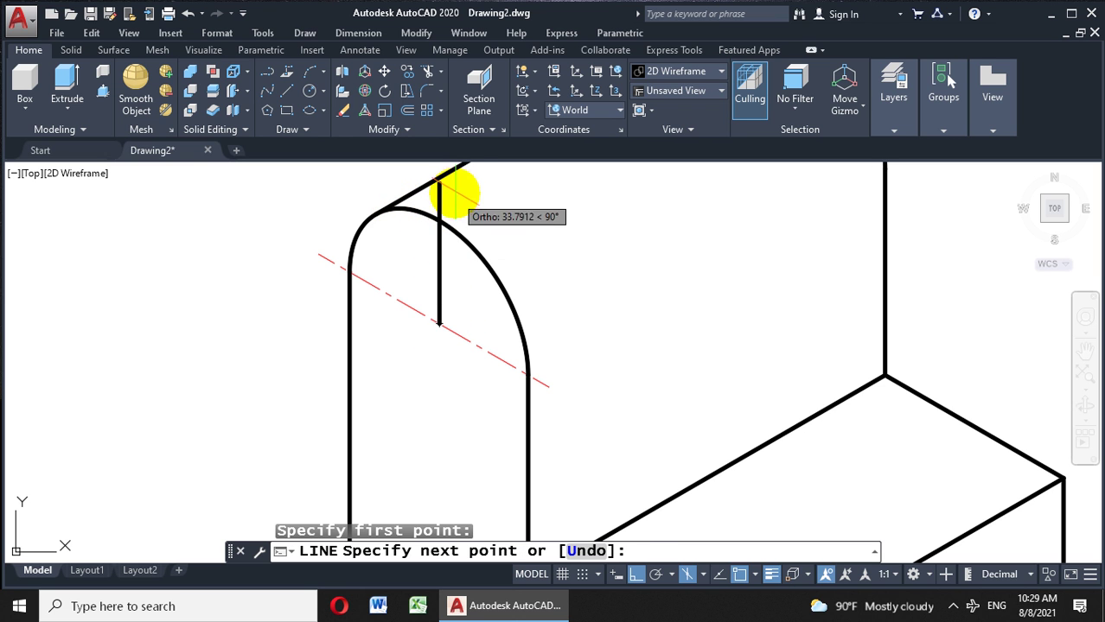
click(439, 196)
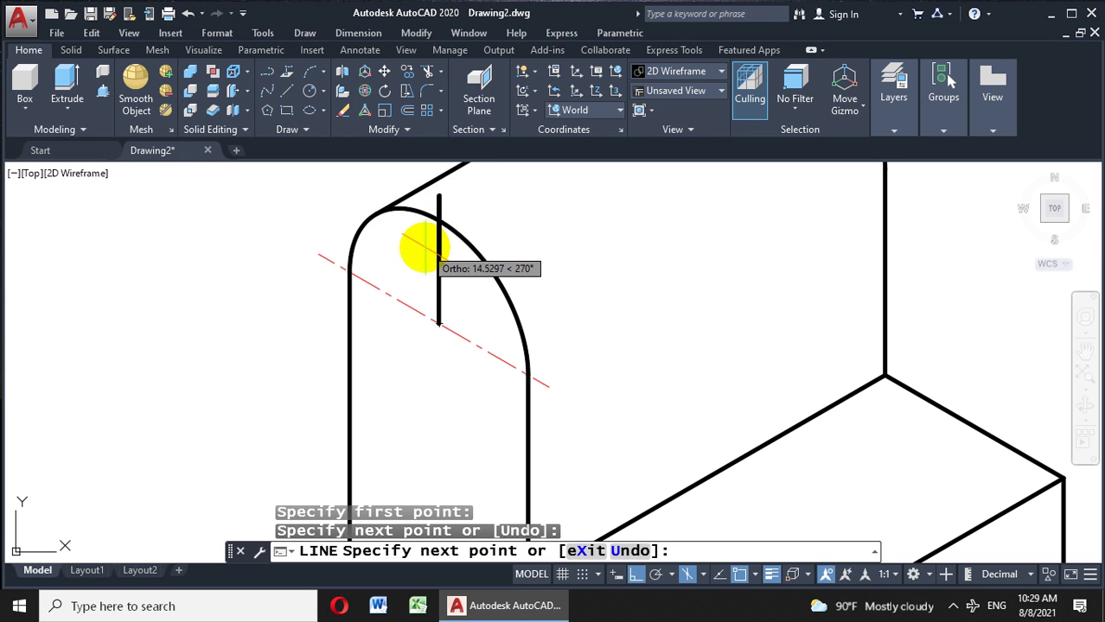
key(Escape)
click(436, 298)
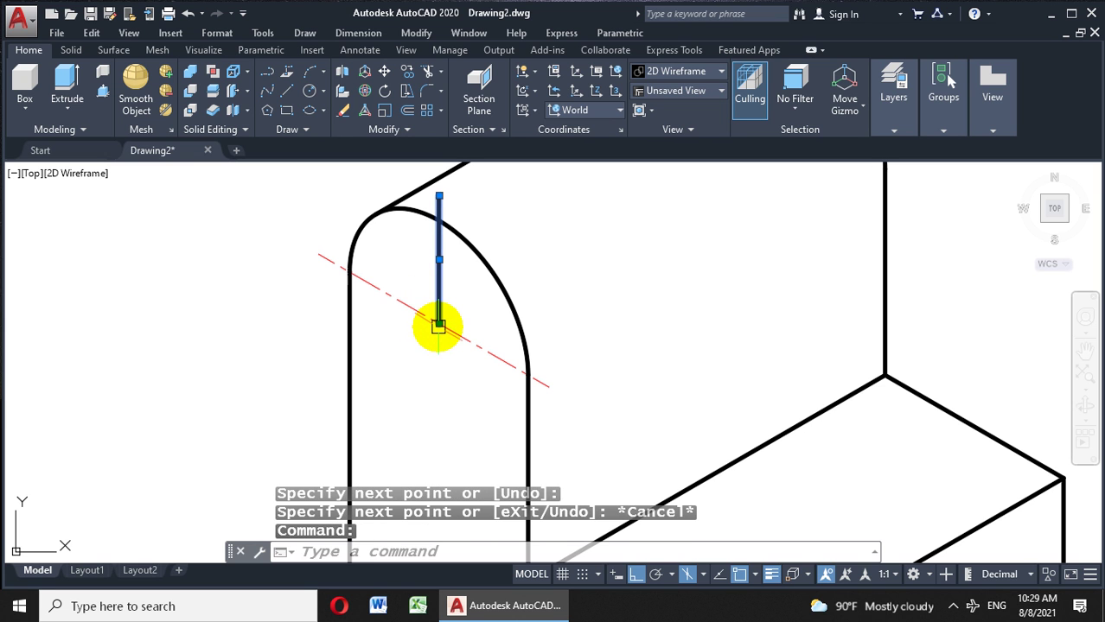
click(439, 323)
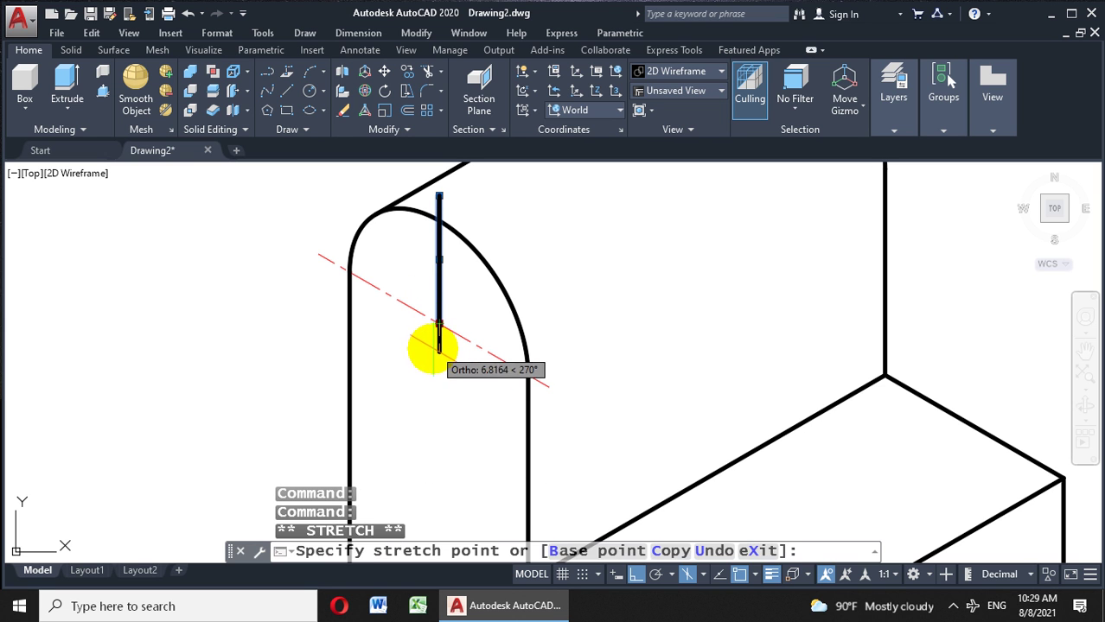
click(439, 352)
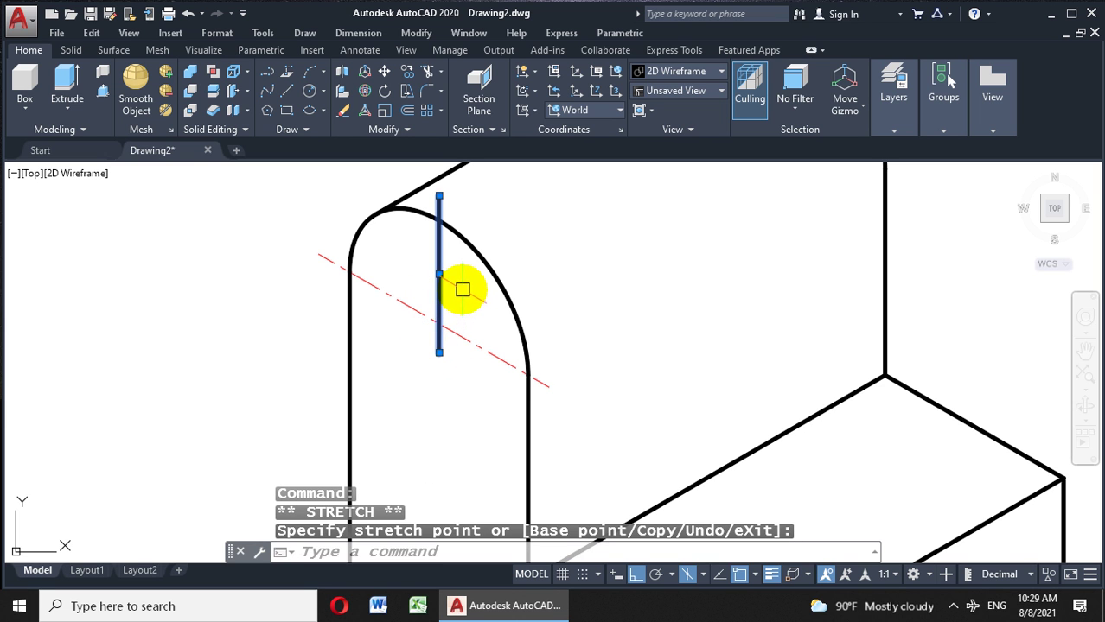
key(Escape)
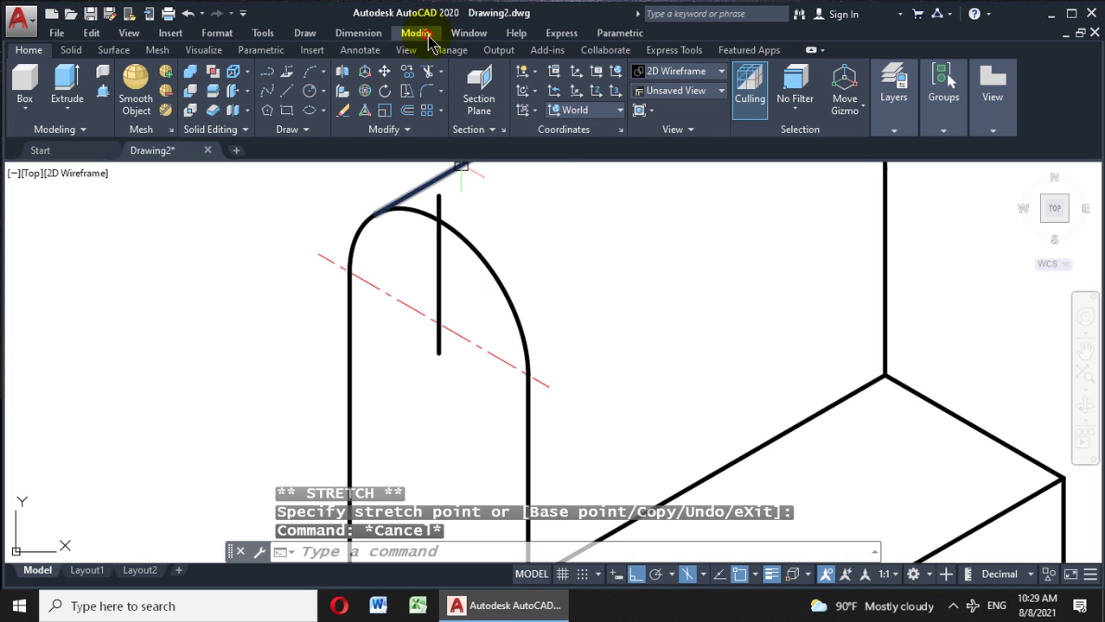
Match the vertical line's properties to the slanted red centre line, then zoom out and centre the block.
click(418, 35)
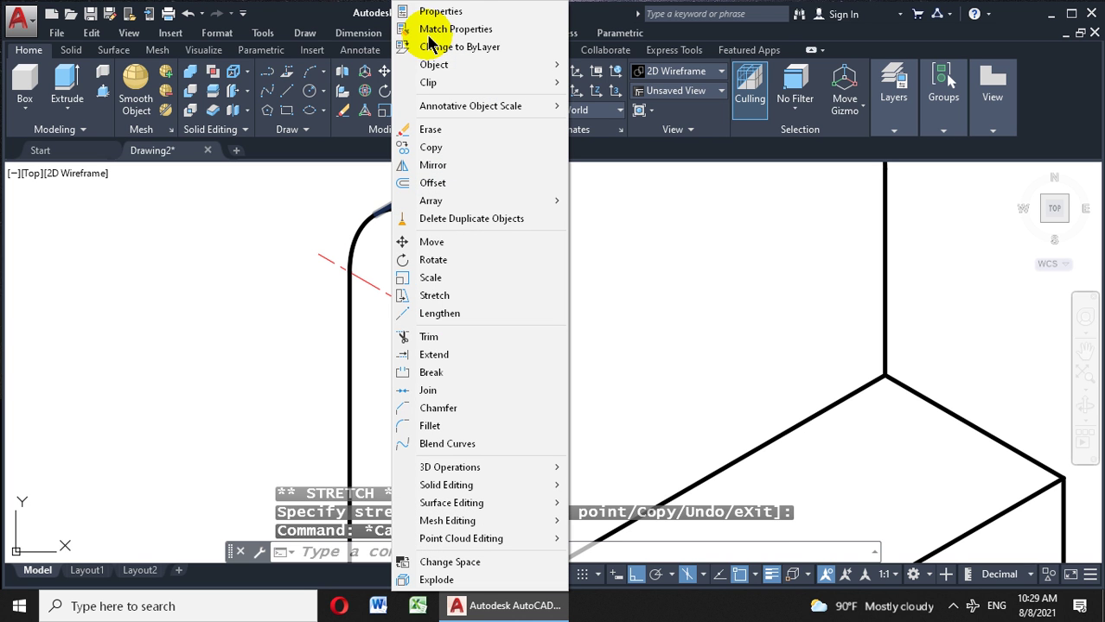
click(506, 31)
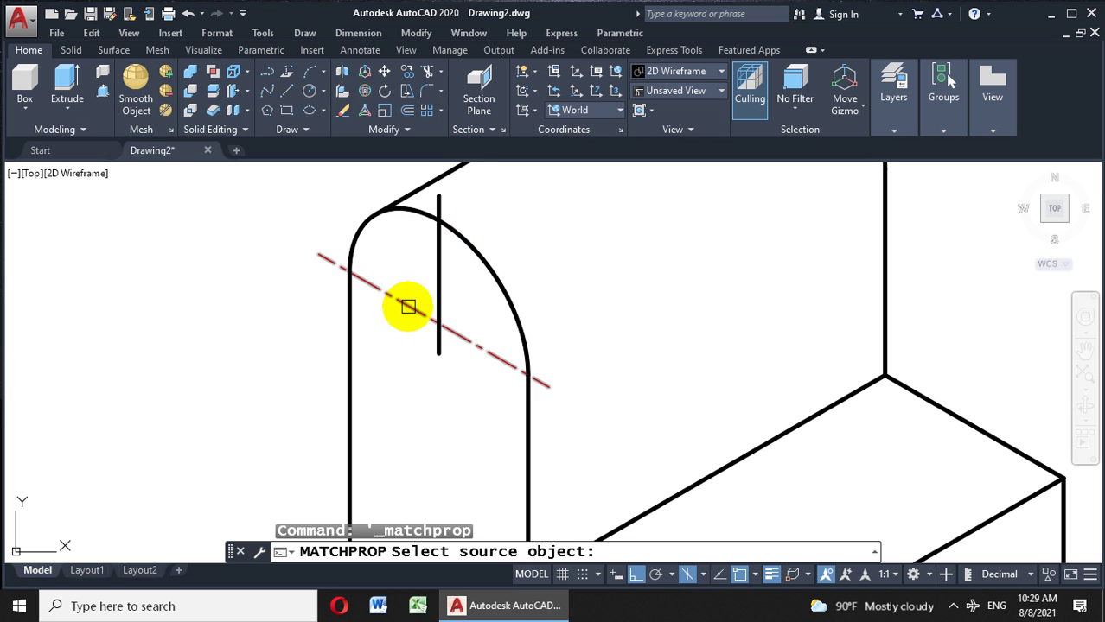
click(406, 307)
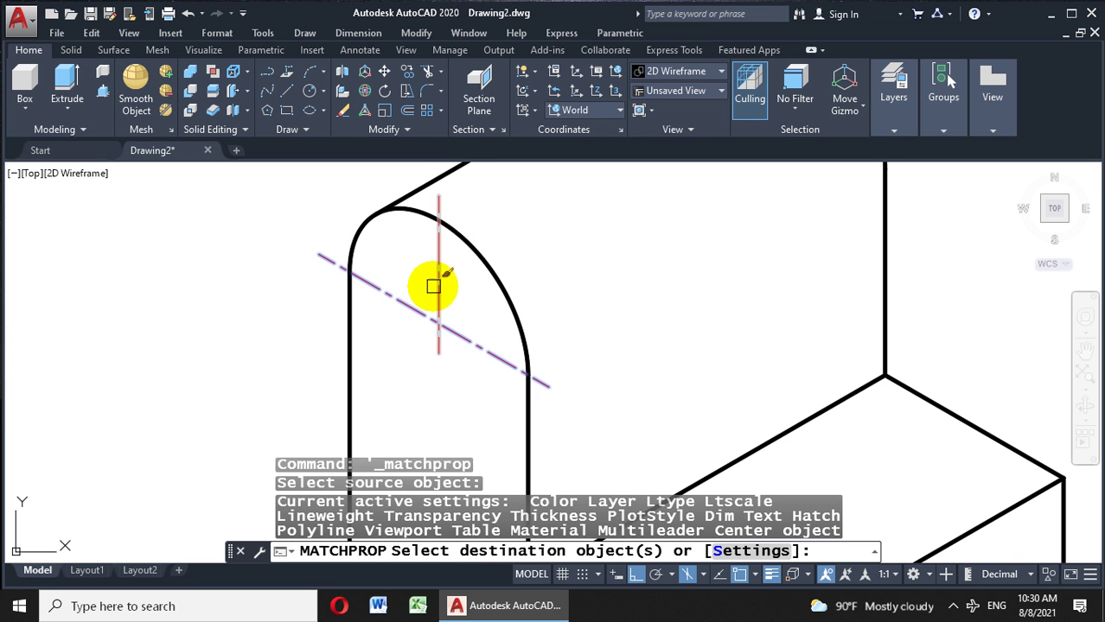
click(434, 286)
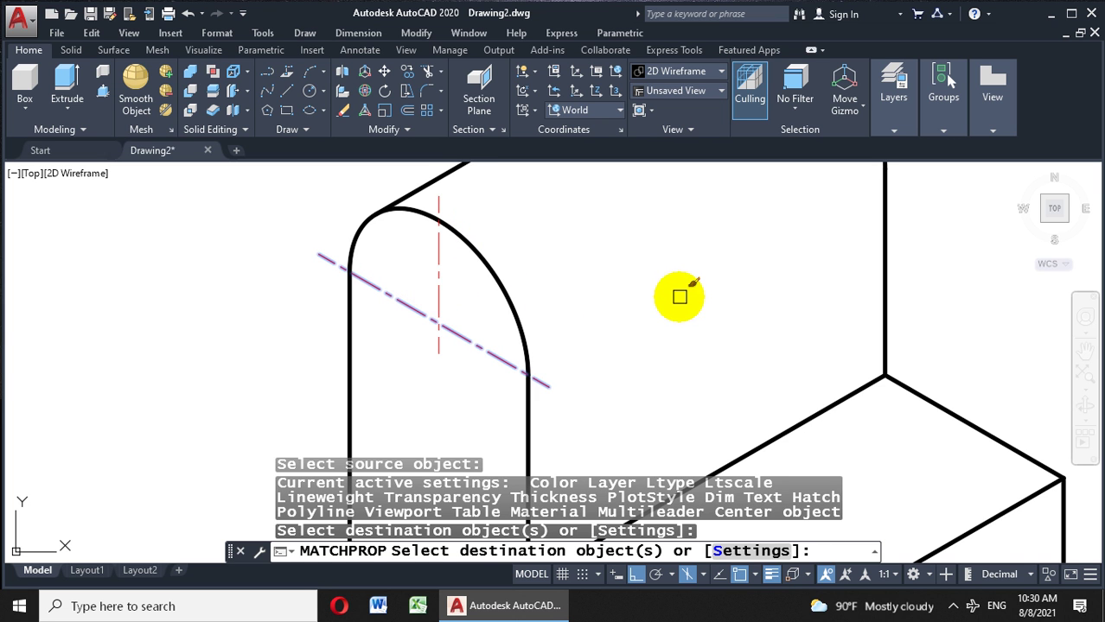
key(Escape)
scroll(672, 313, down, 3)
scroll(668, 322, down, 2)
key(Escape)
scroll(668, 323, down, 2)
mouse_move(666, 324)
middle_down()
mouse_move(576, 264)
mouse_move(566, 285)
middle_up()
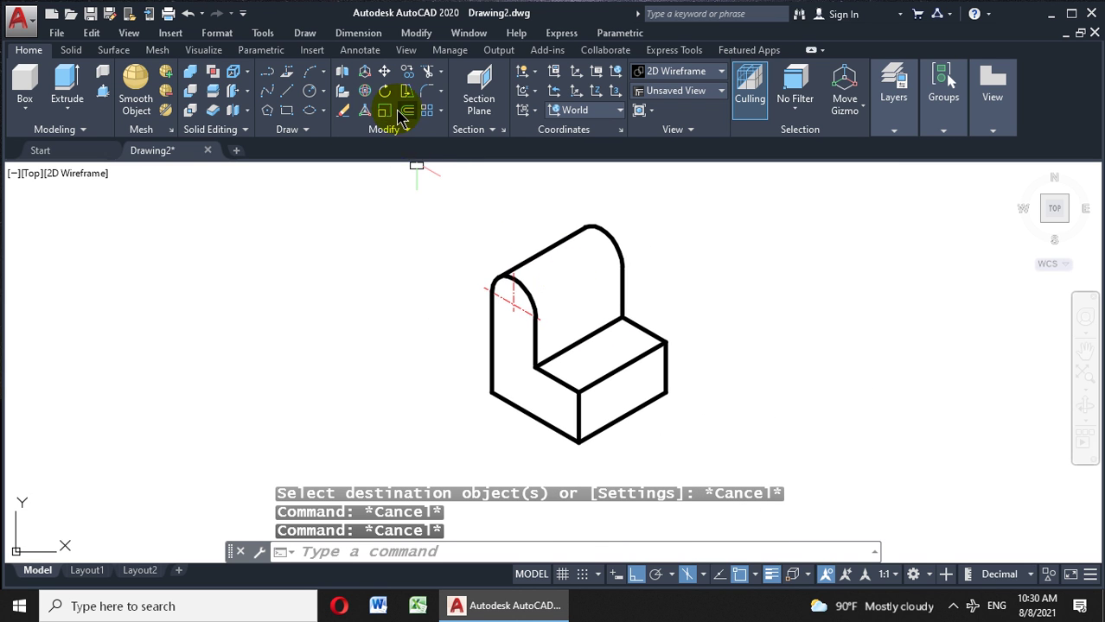
click(357, 50)
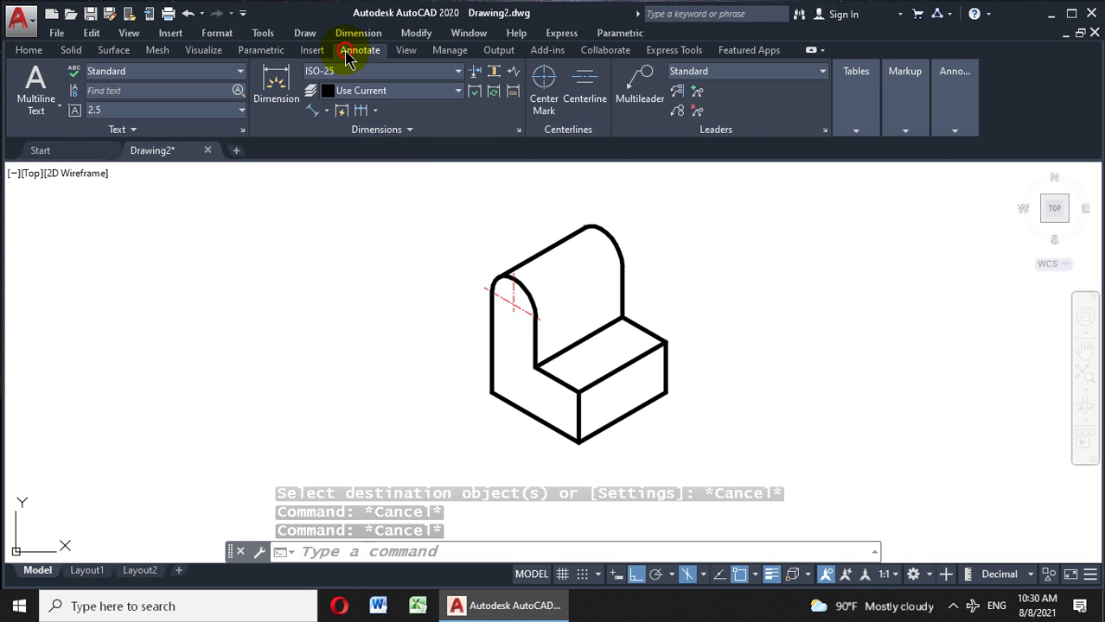
click(329, 113)
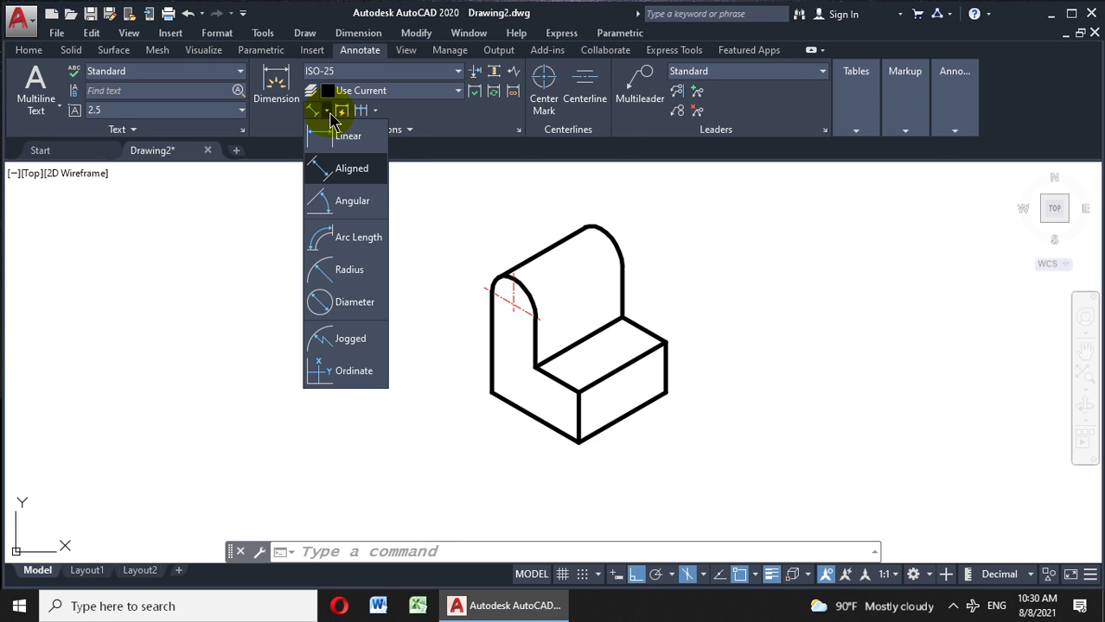
click(369, 171)
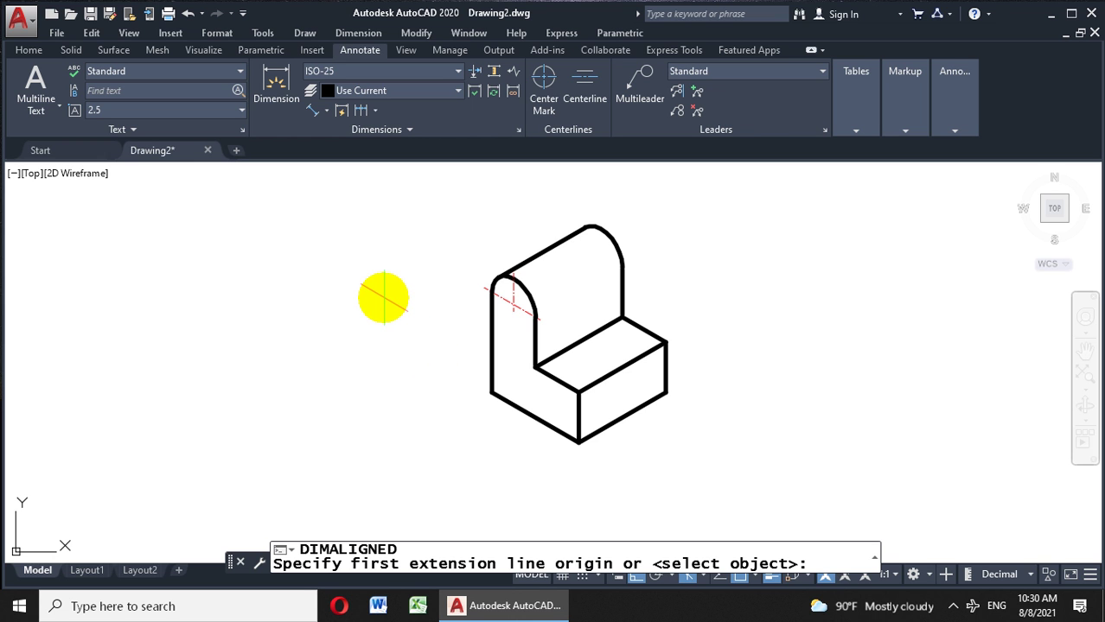
key(Escape)
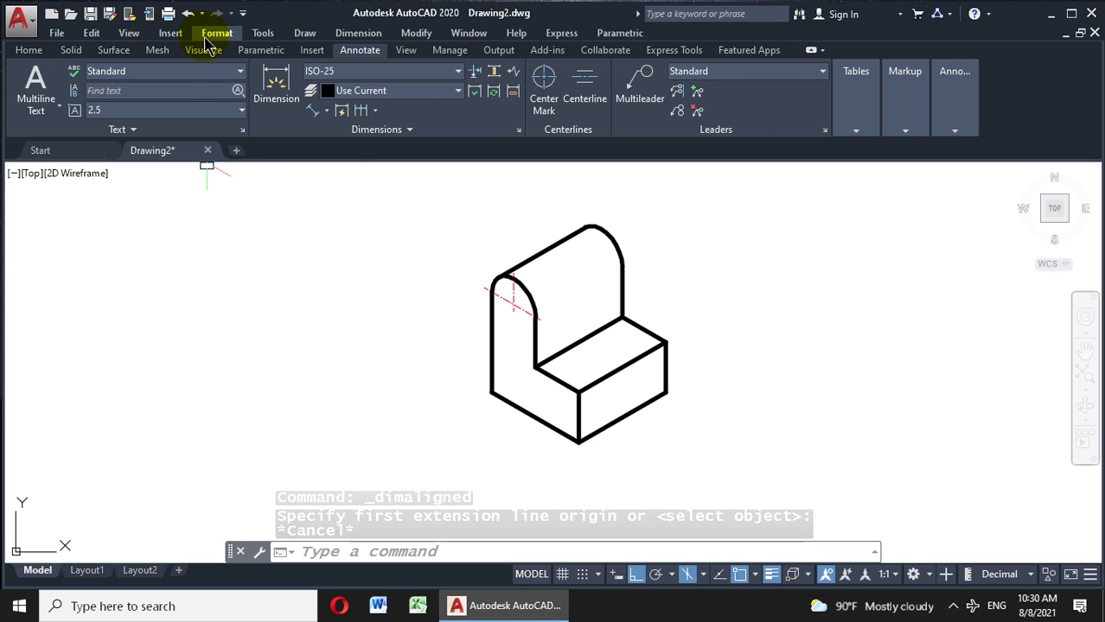
Add a new layer, Layer1, with colour red and a 0.25 mm lineweight.
click(215, 33)
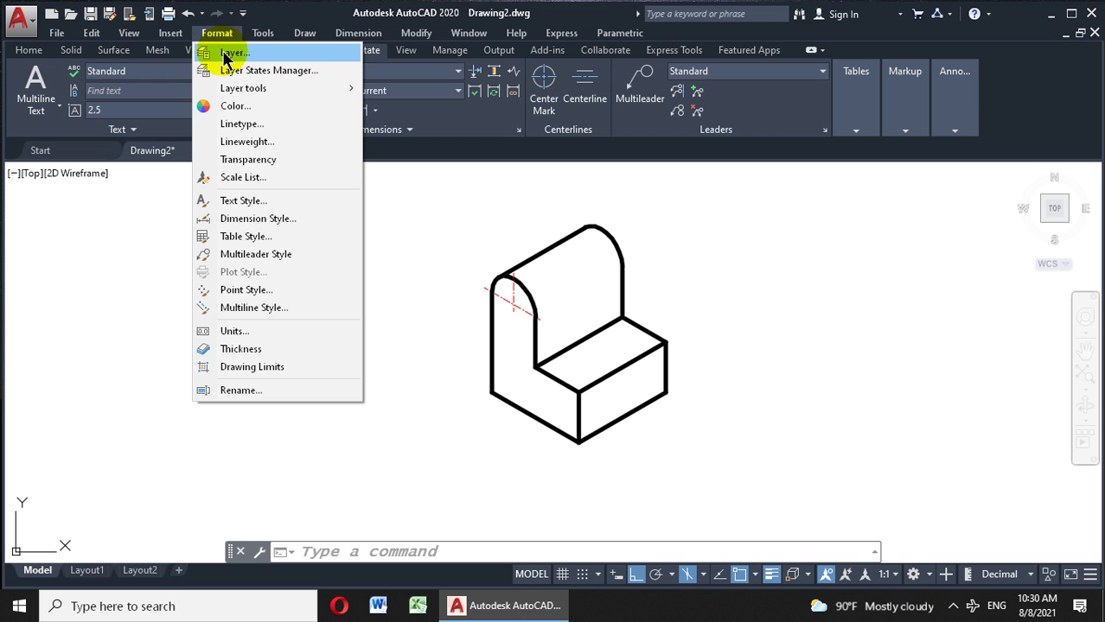
mouse_move(243, 88)
click(232, 51)
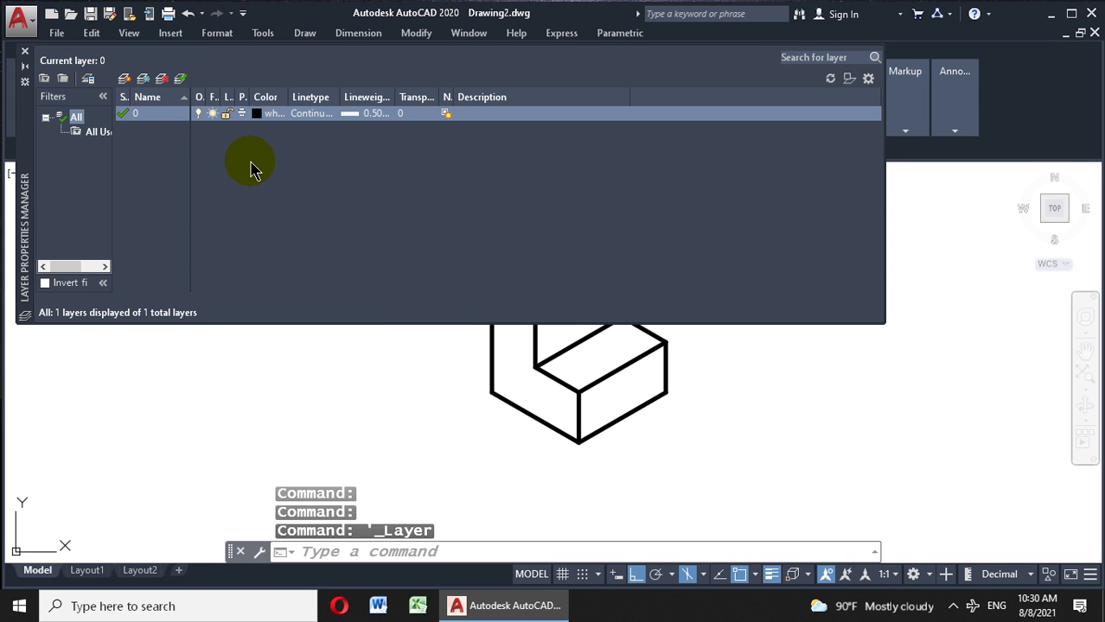
click(126, 84)
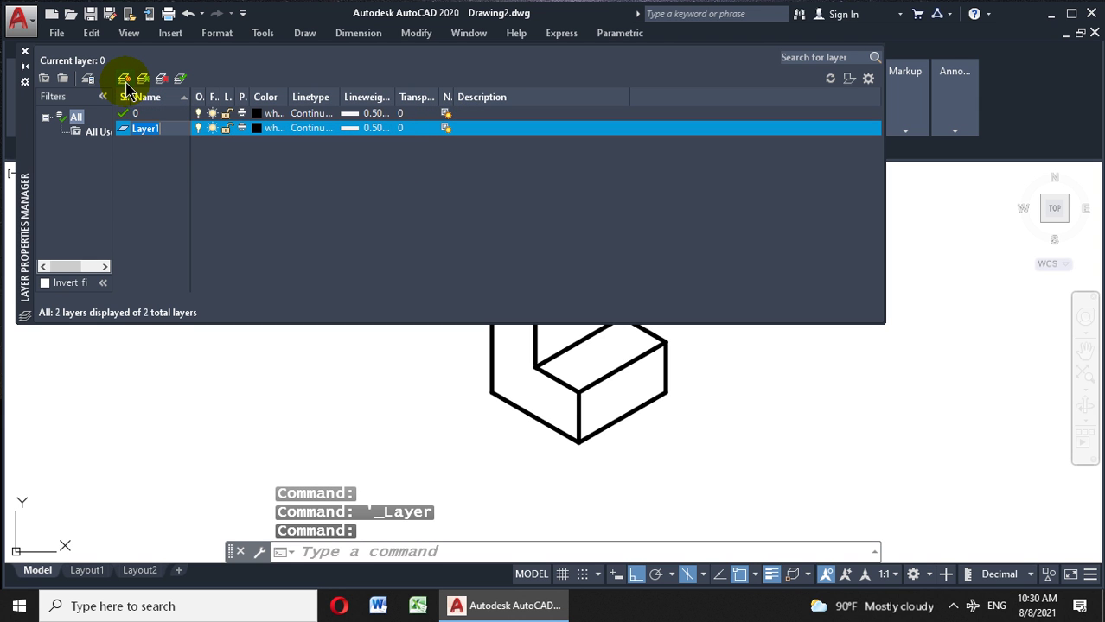
click(256, 129)
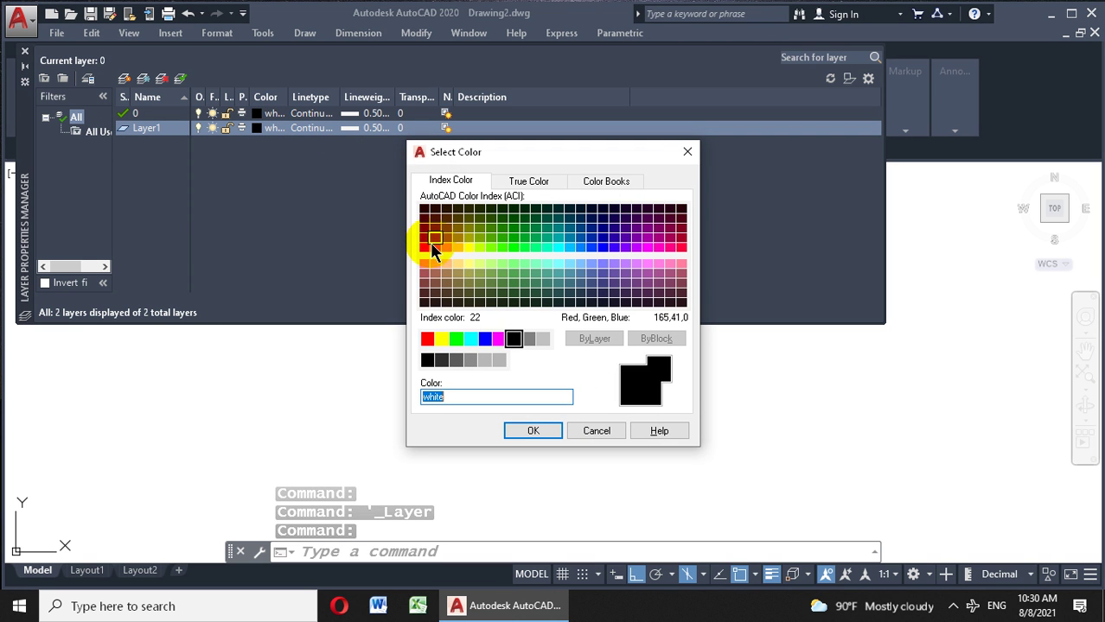
click(427, 338)
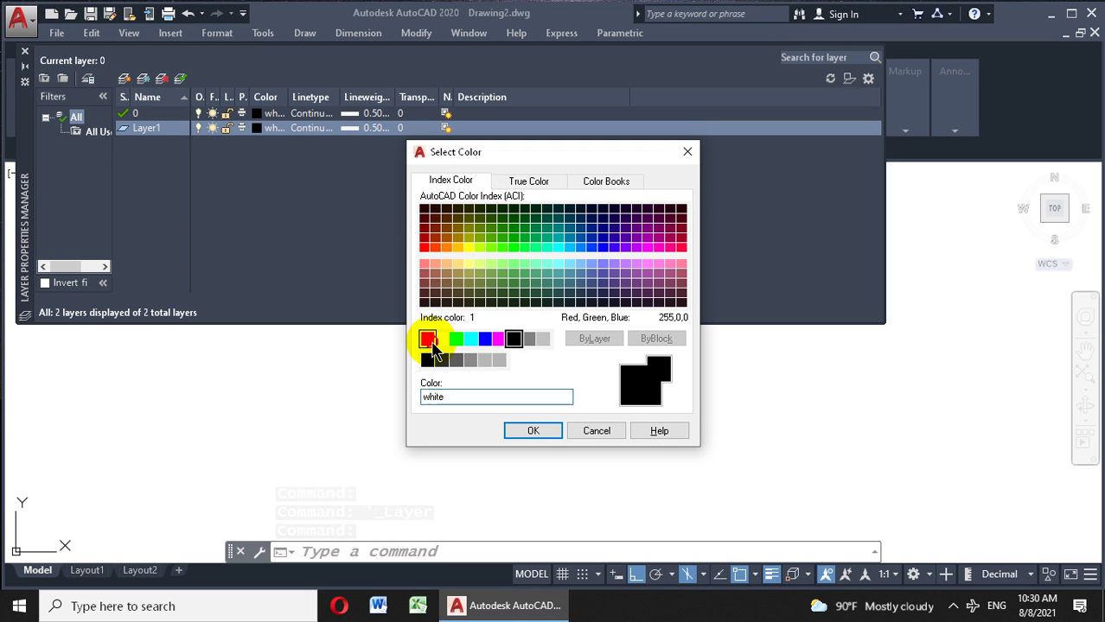
click(536, 431)
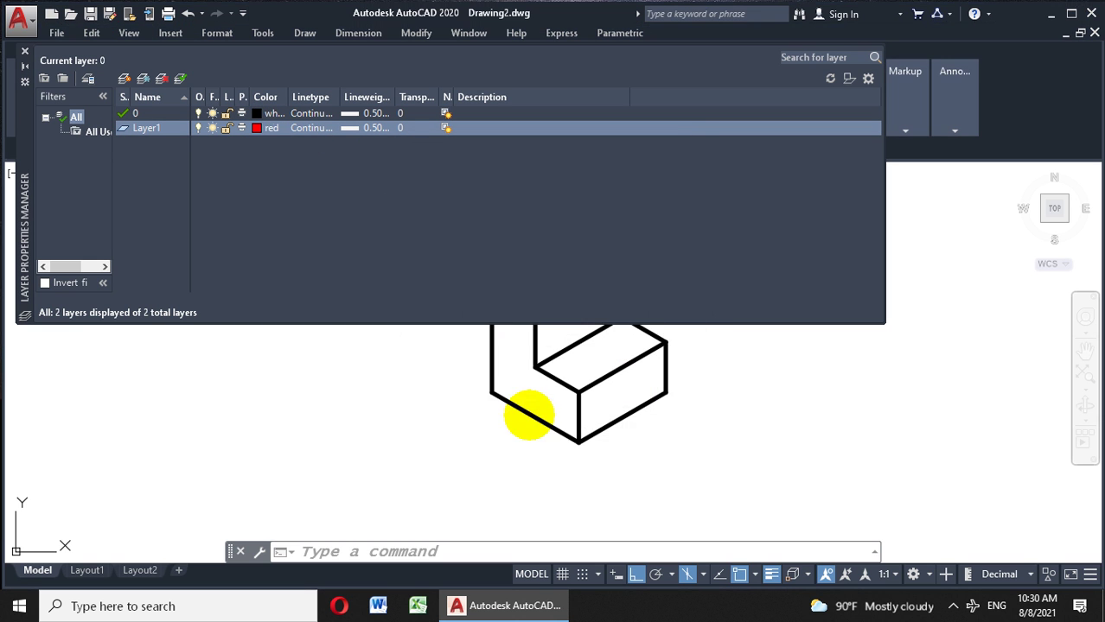
click(373, 130)
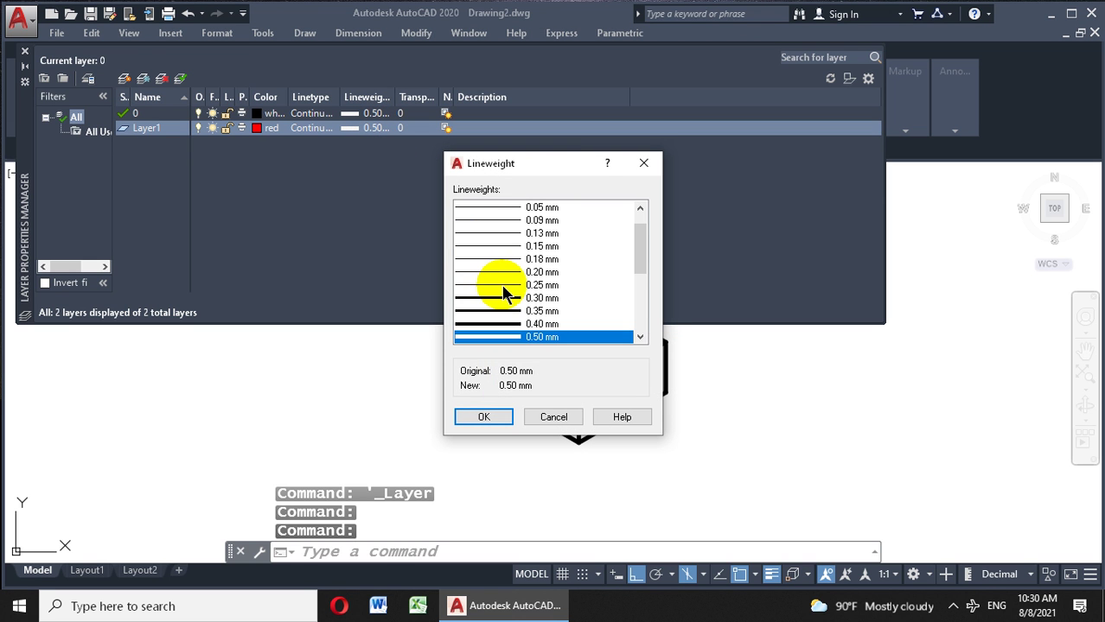
click(501, 285)
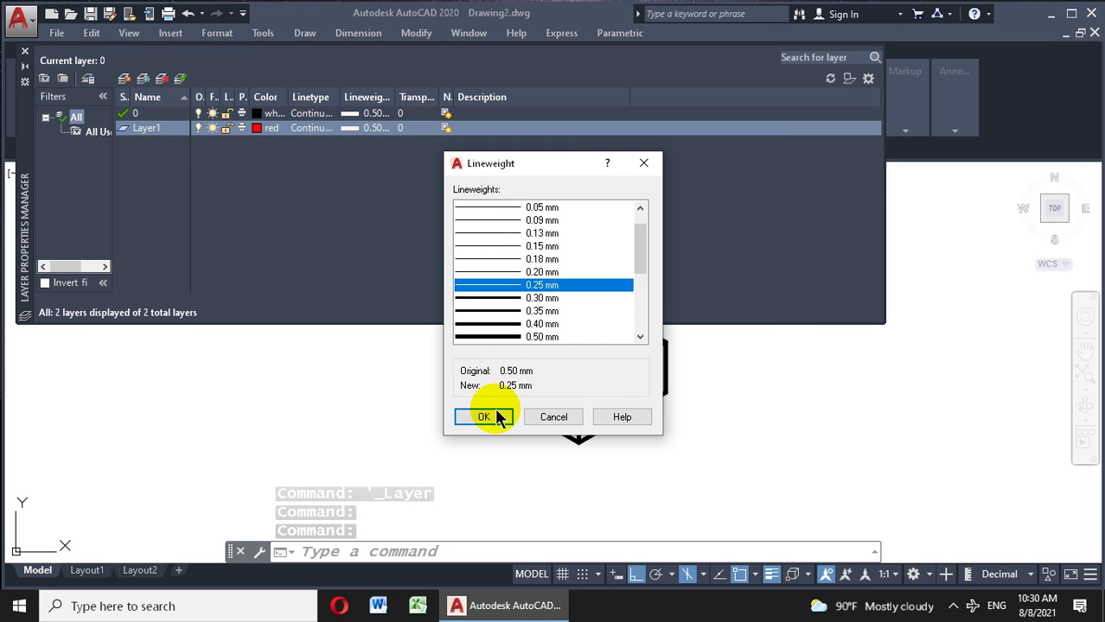
click(497, 416)
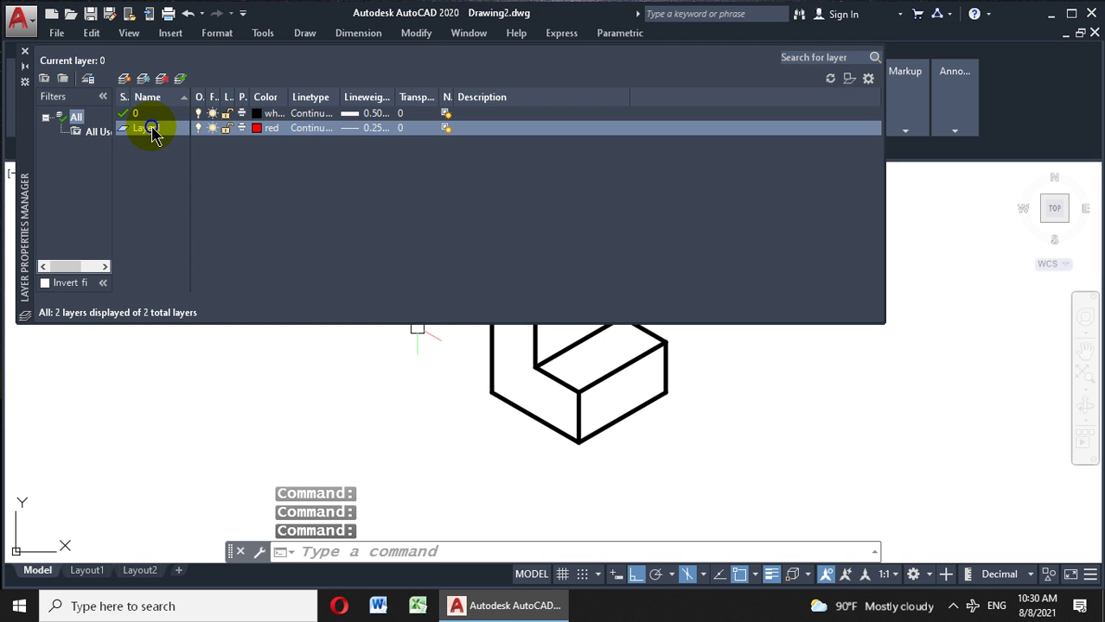
Make Layer1 the current layer and close the layer palette.
right_click(154, 135)
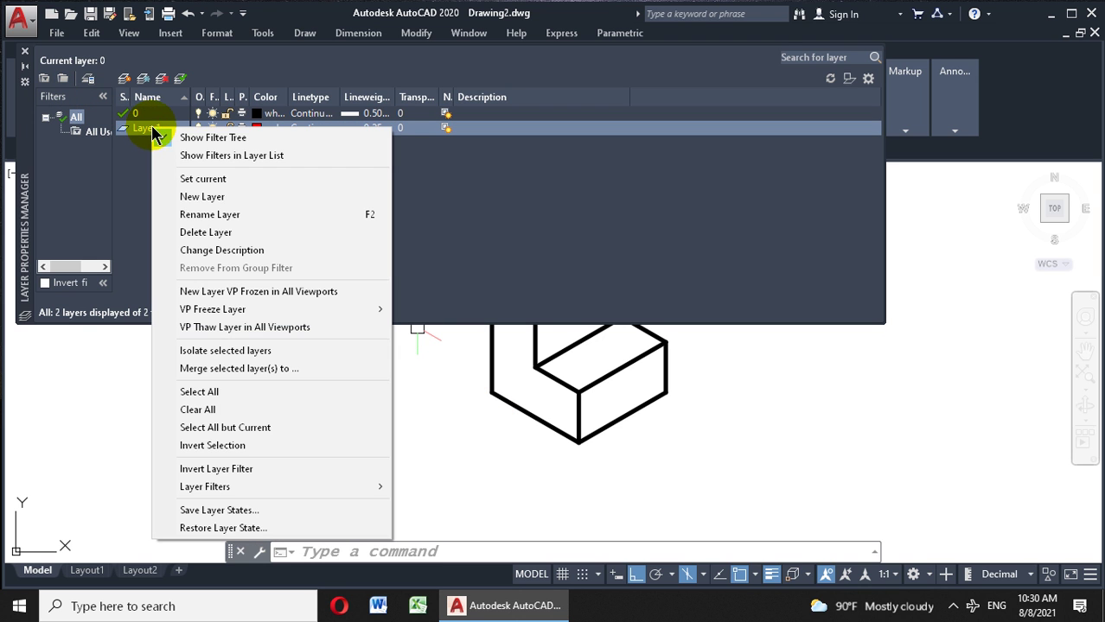
click(236, 181)
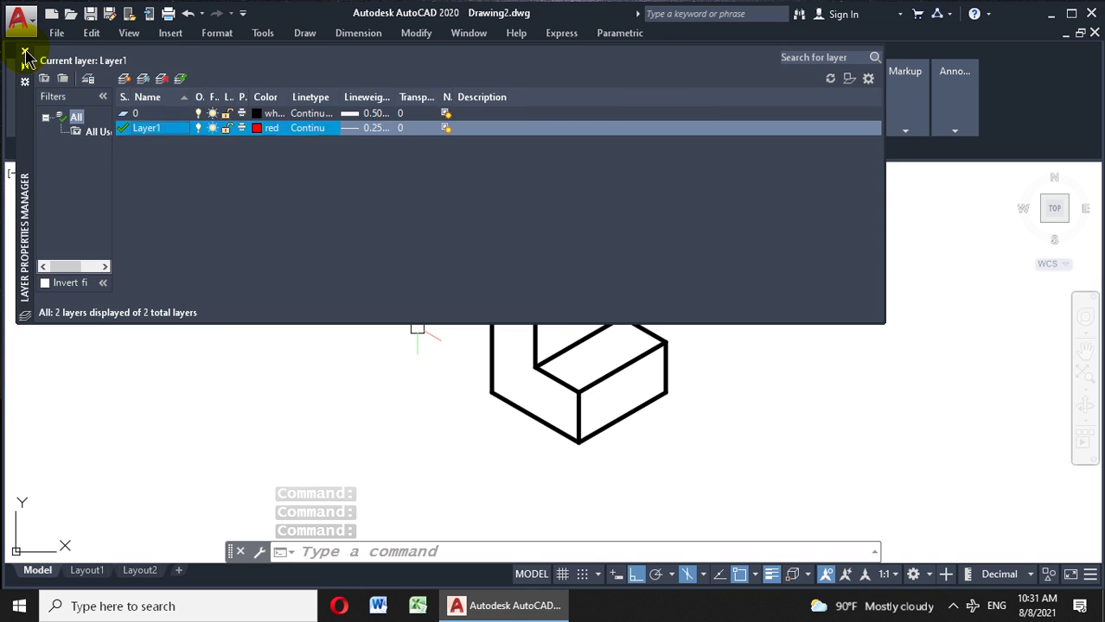
click(26, 57)
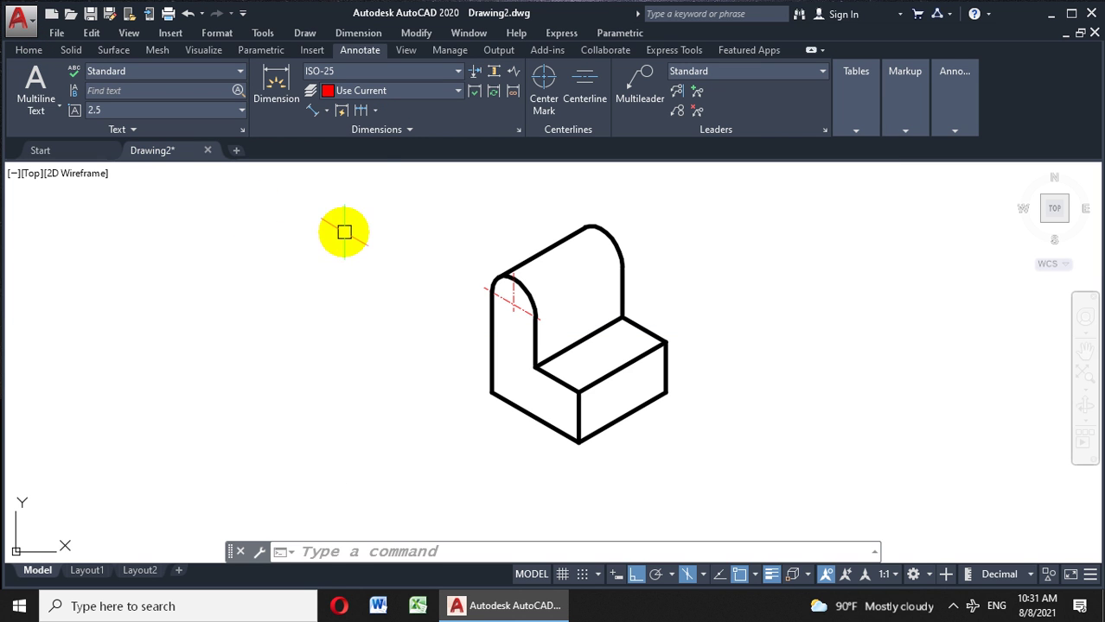
Add aligned 100 dimensions to the block's left vertical edge and bottom-left edge.
click(328, 114)
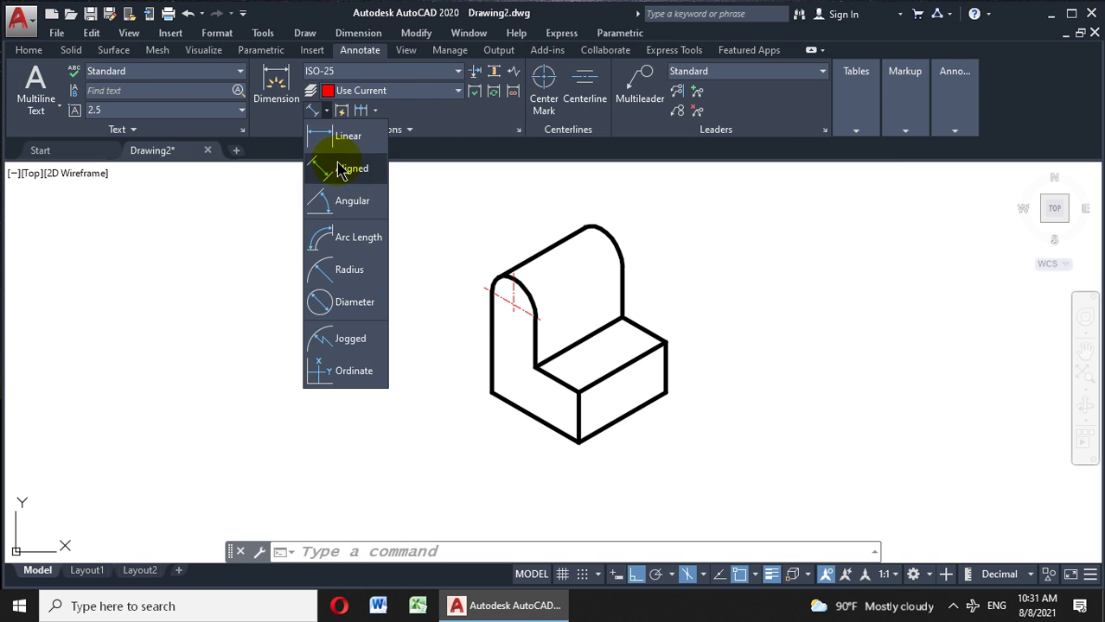
click(355, 171)
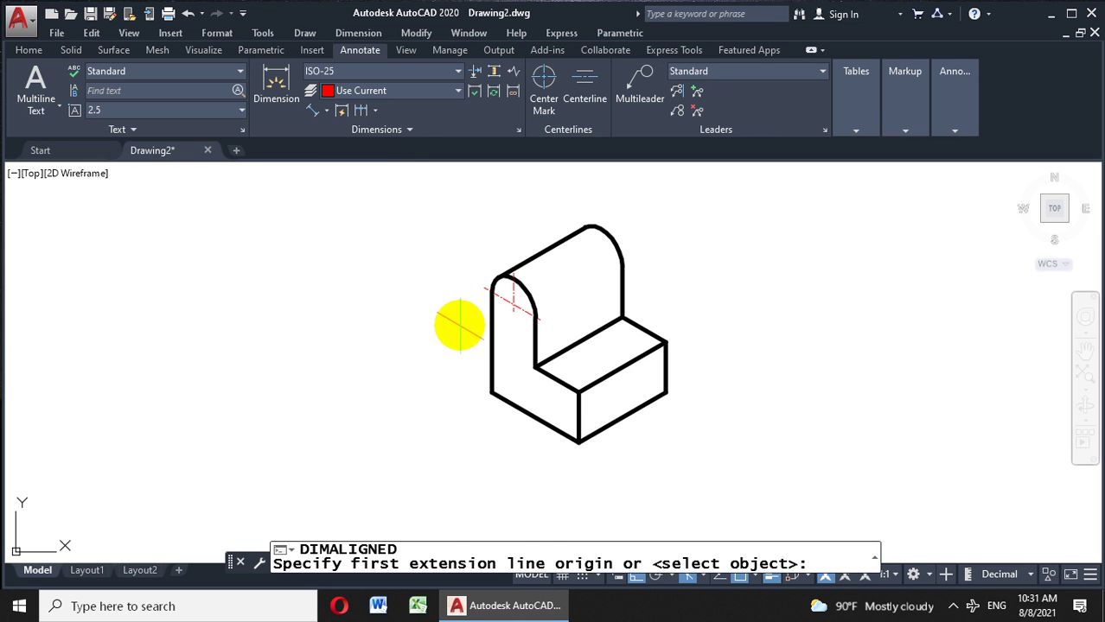
key(Return)
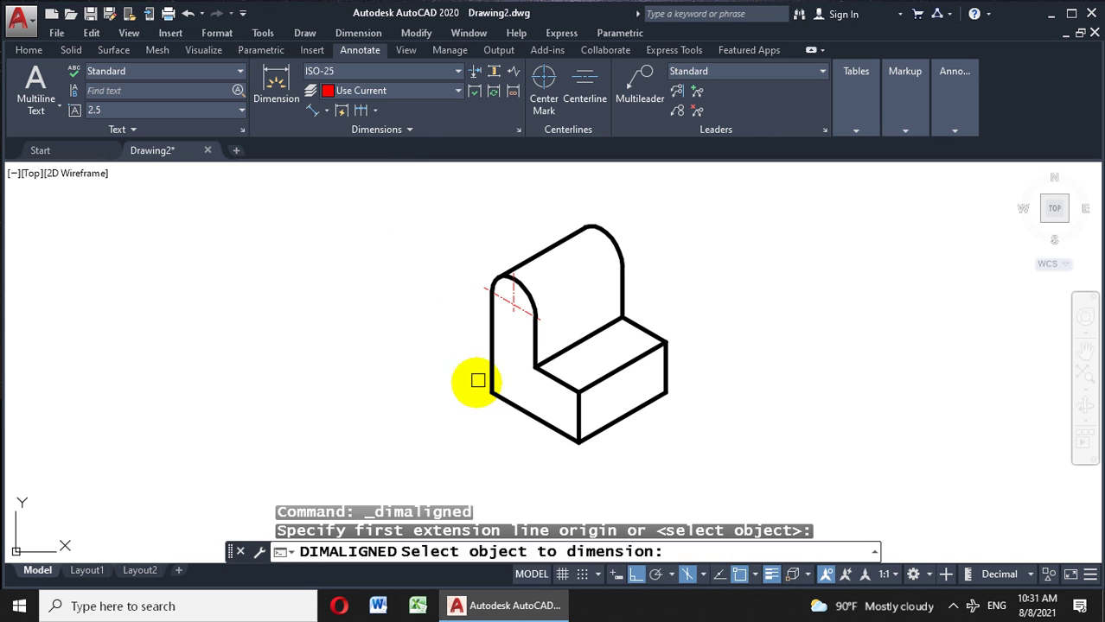
click(486, 346)
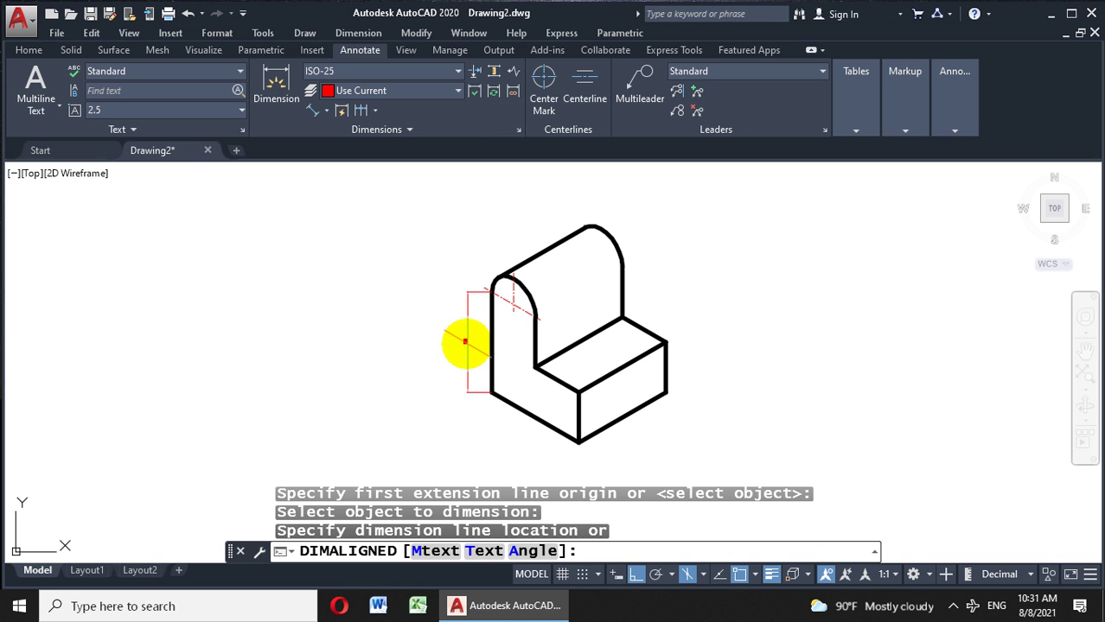
click(465, 343)
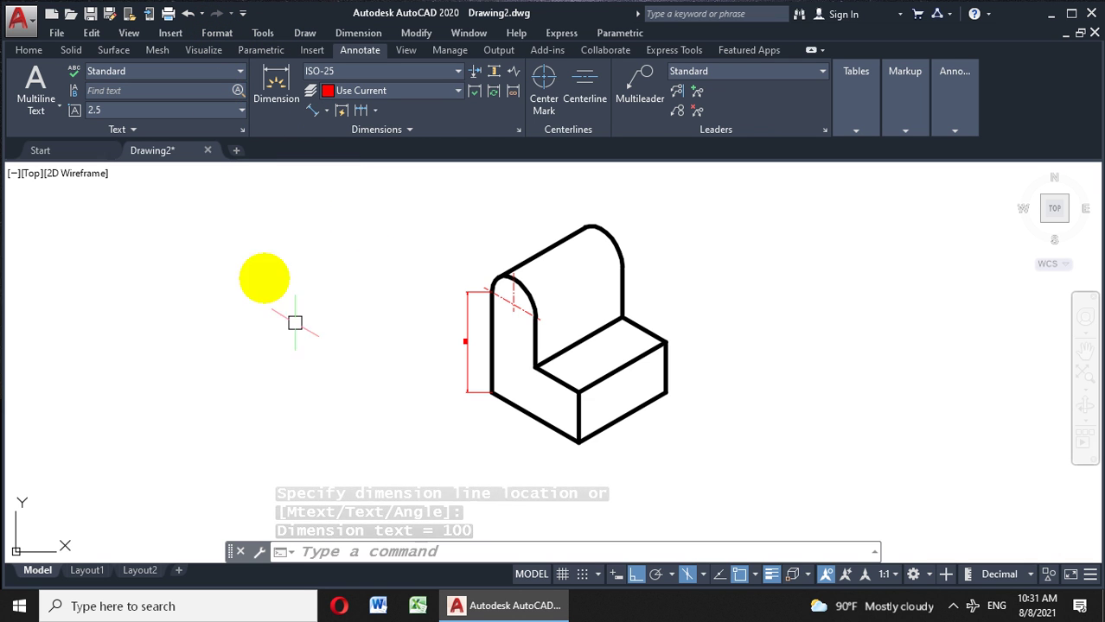
key(Return)
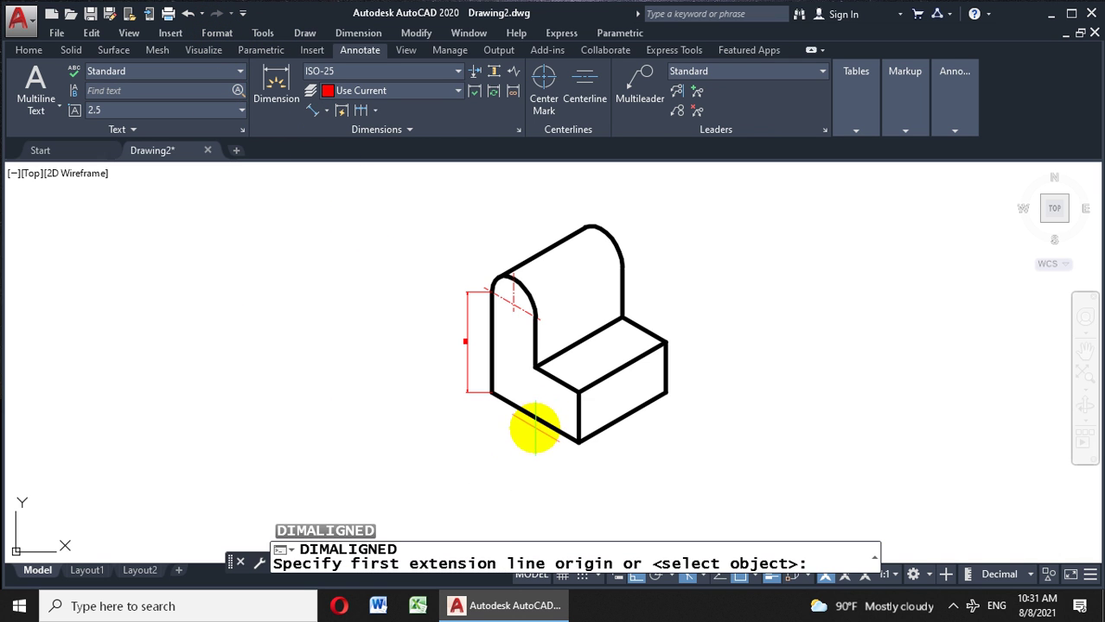
key(Return)
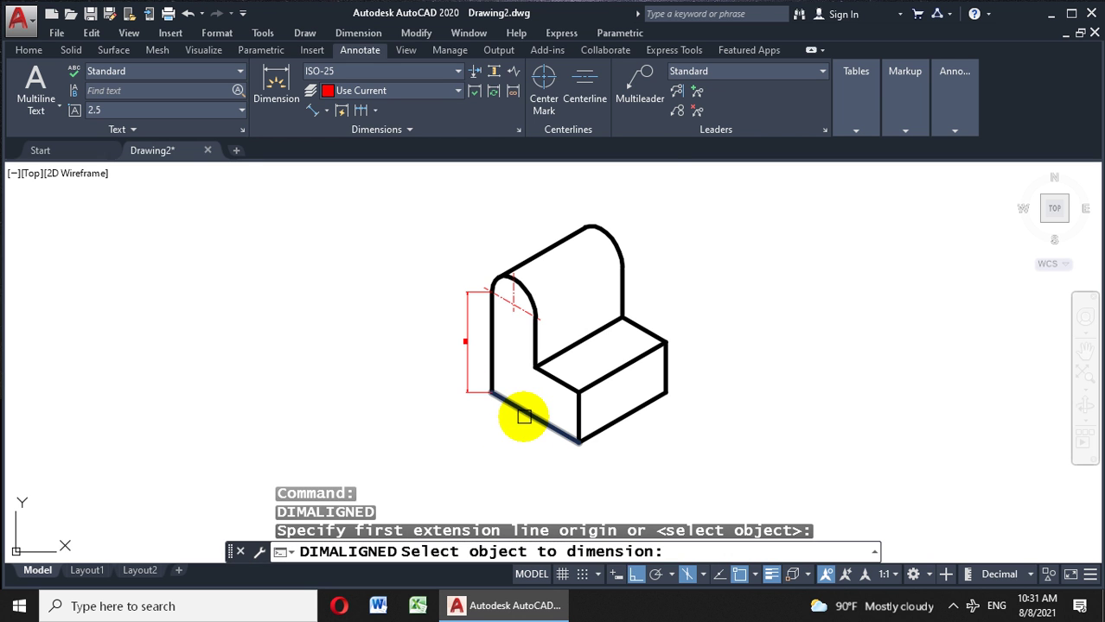
click(524, 417)
click(521, 439)
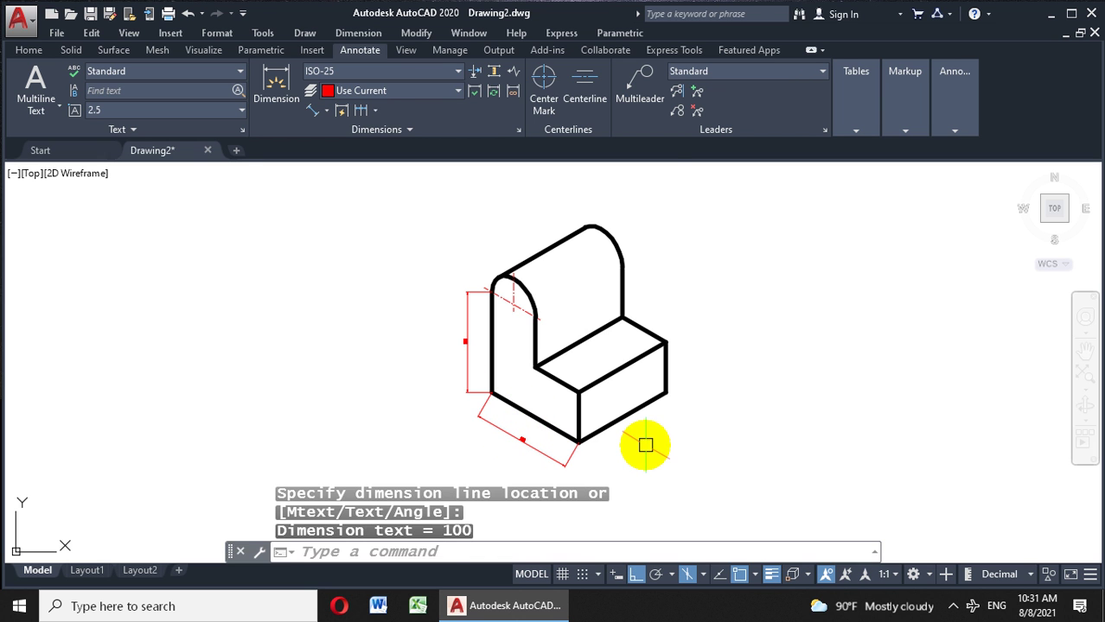
Dimension the bottom-right edge (100), the right vertical edge and the step edge (50).
key(Return)
key(Return)
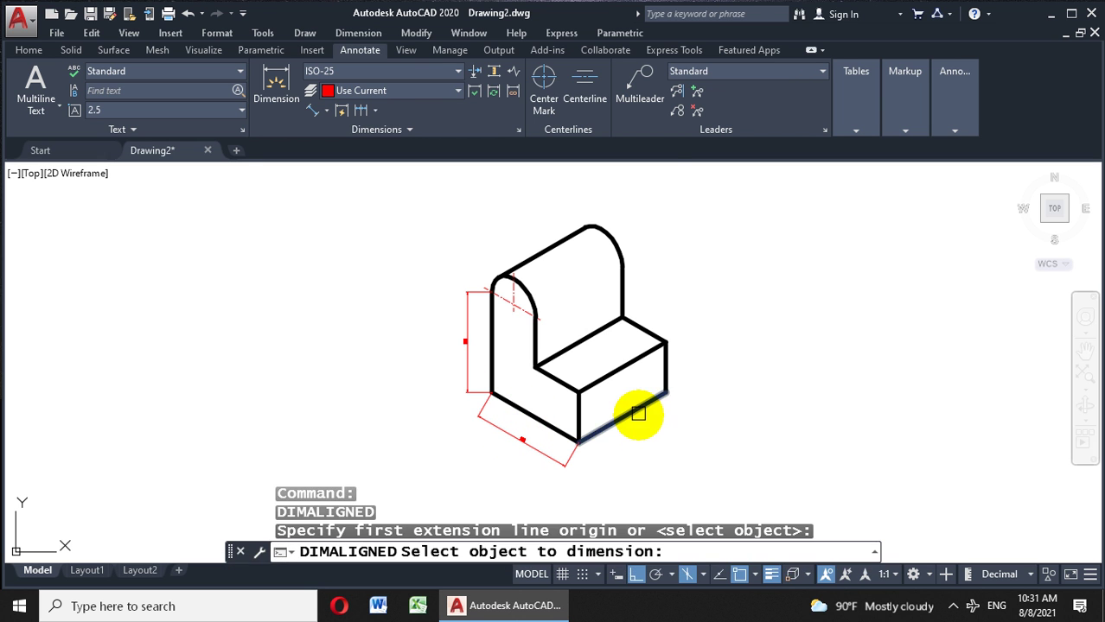
click(637, 412)
click(635, 439)
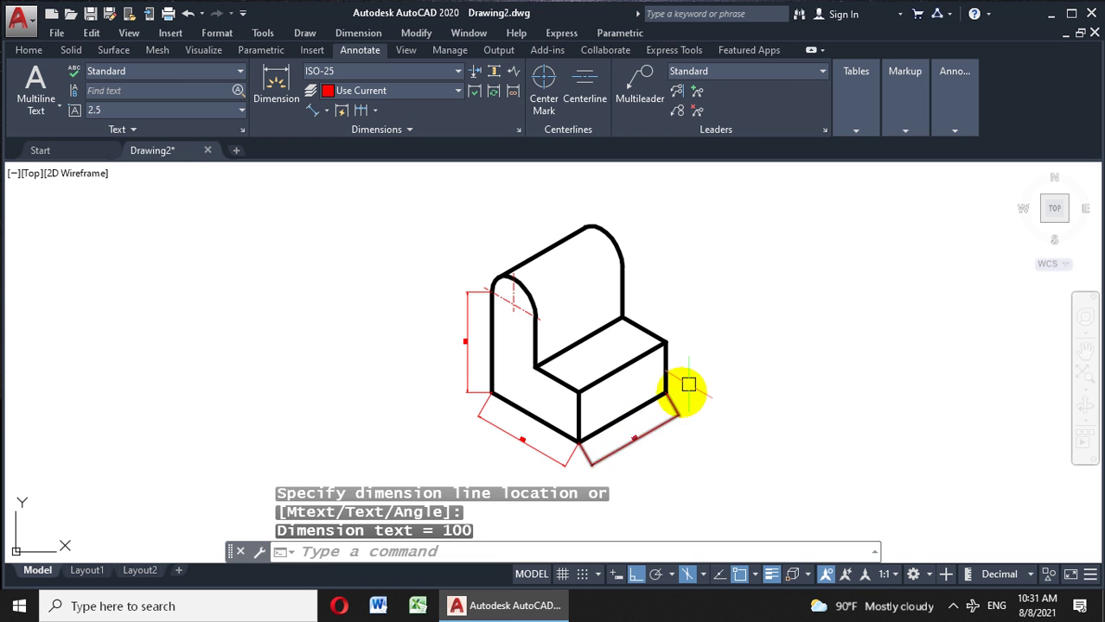
key(Return)
key(Return)
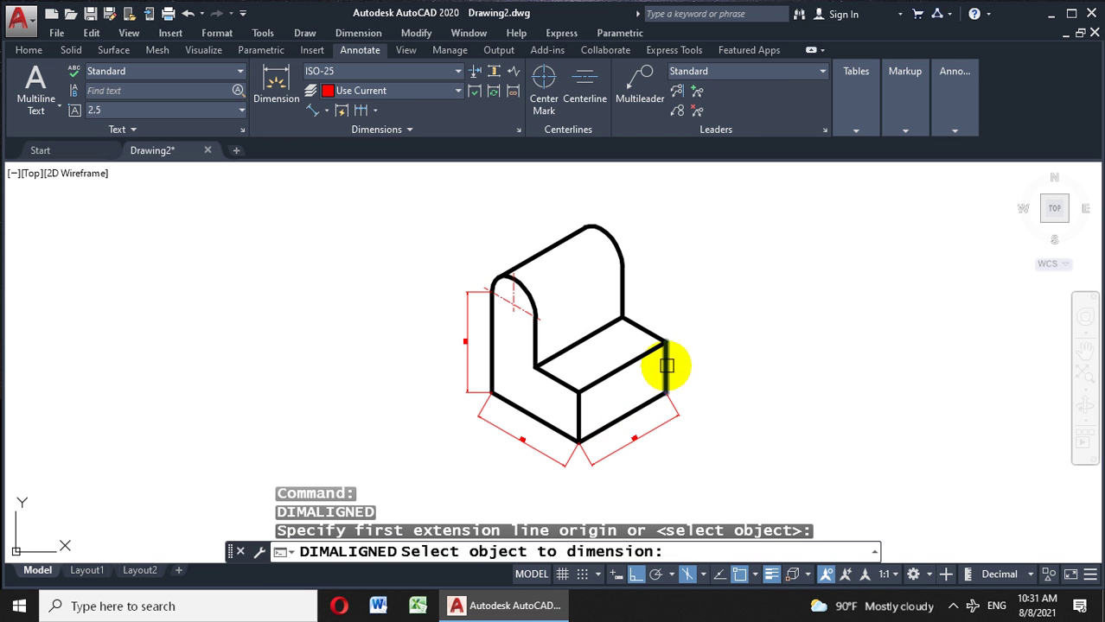
click(667, 366)
click(685, 366)
key(Return)
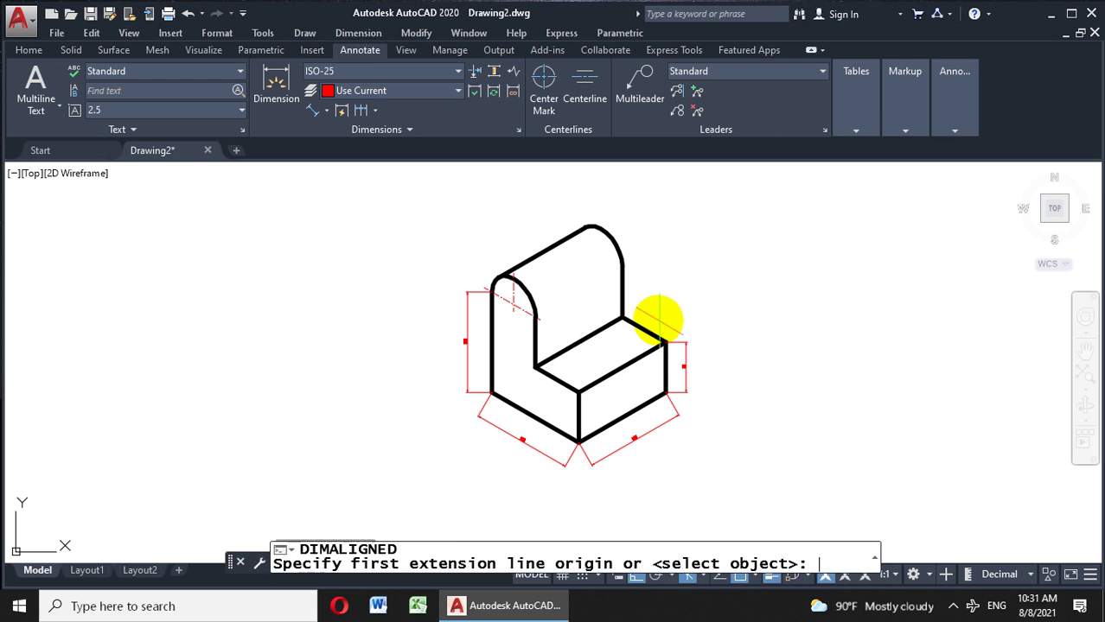
key(Return)
click(644, 326)
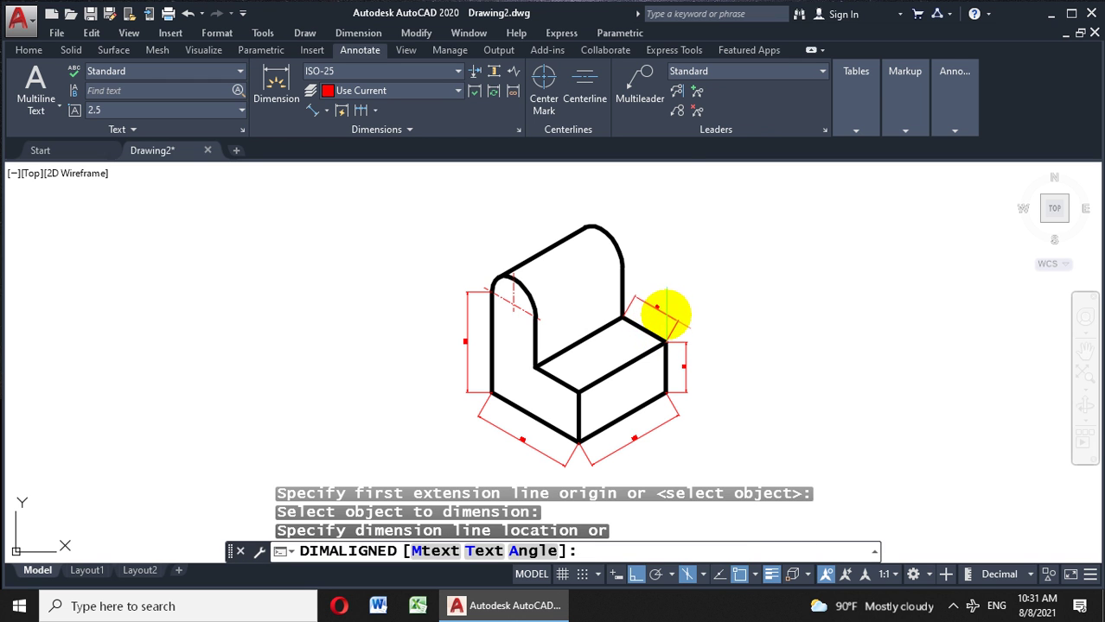
click(666, 313)
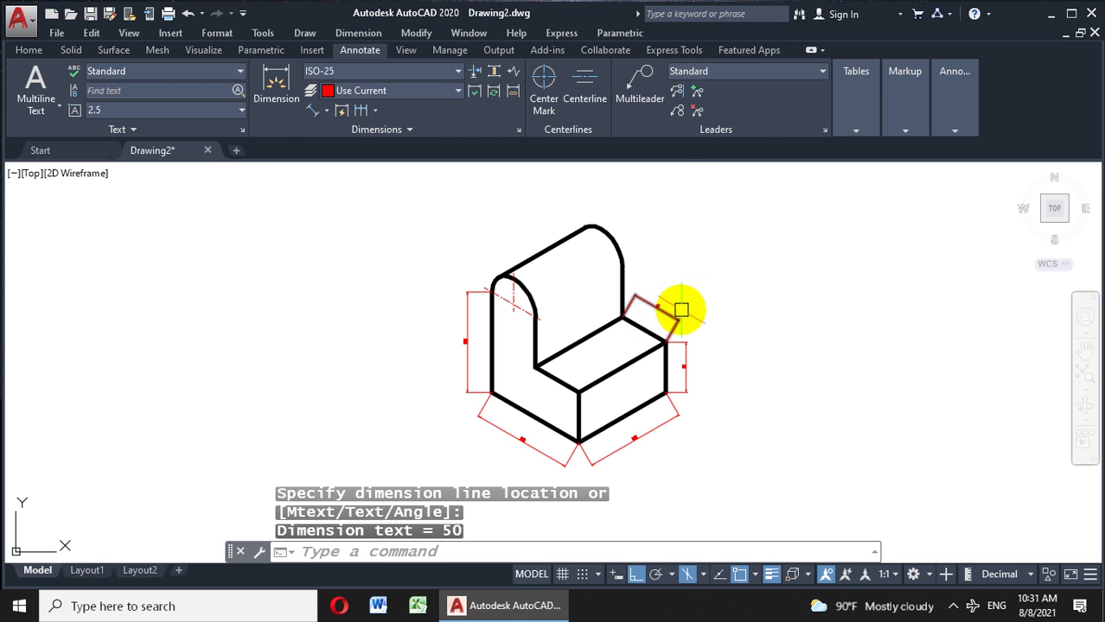
key(Escape)
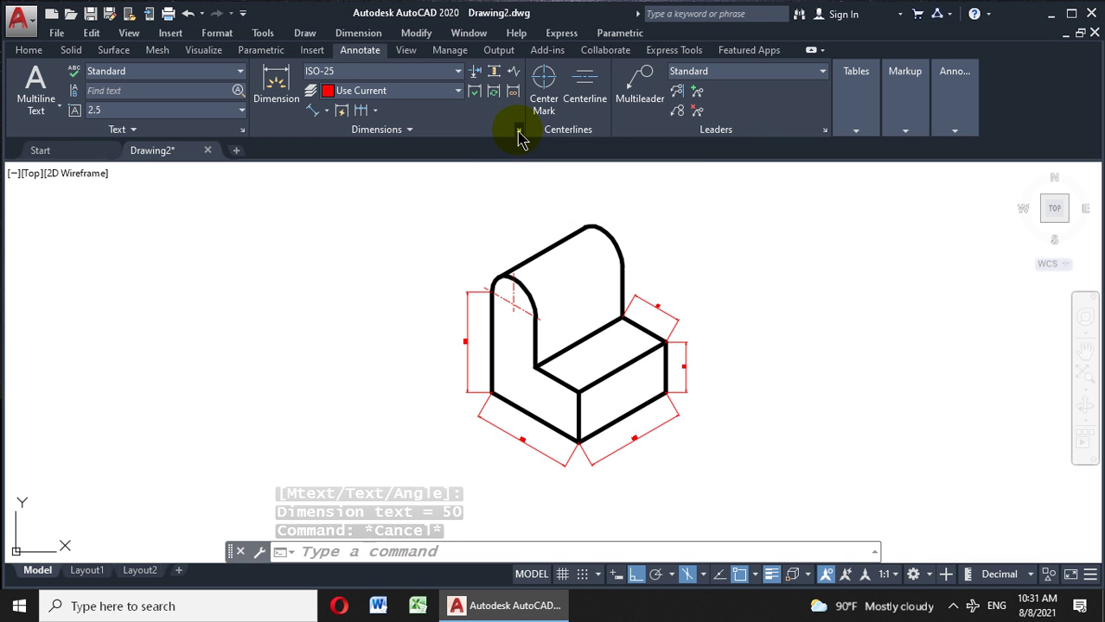
Open ISO-25's Fit settings, keep the overall scale at 2.5 and check the dimensions.
click(519, 134)
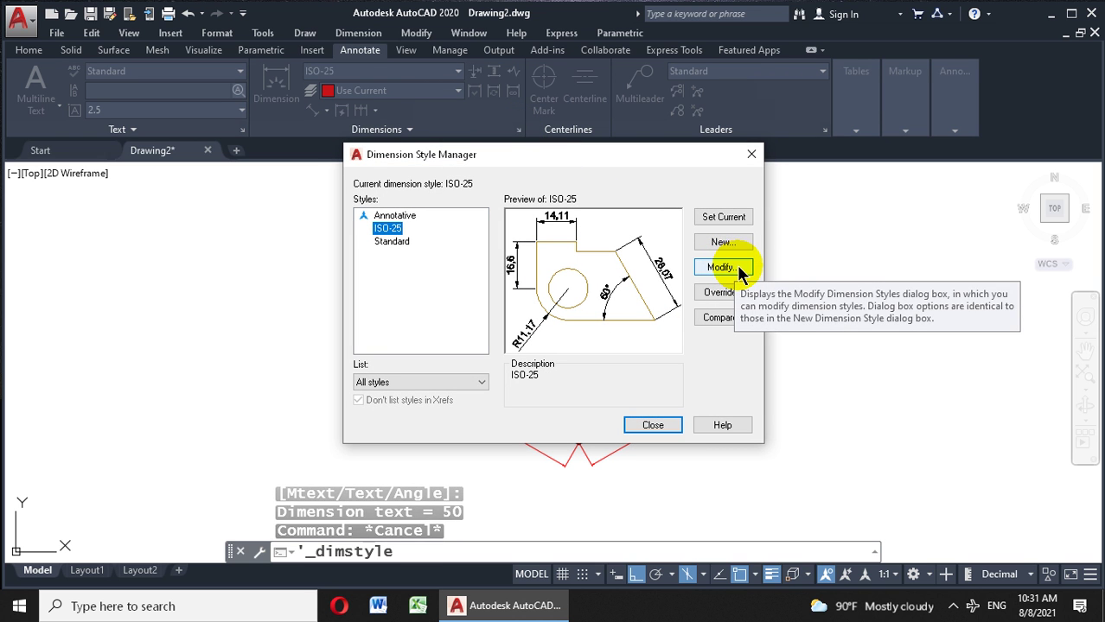
key(Escape)
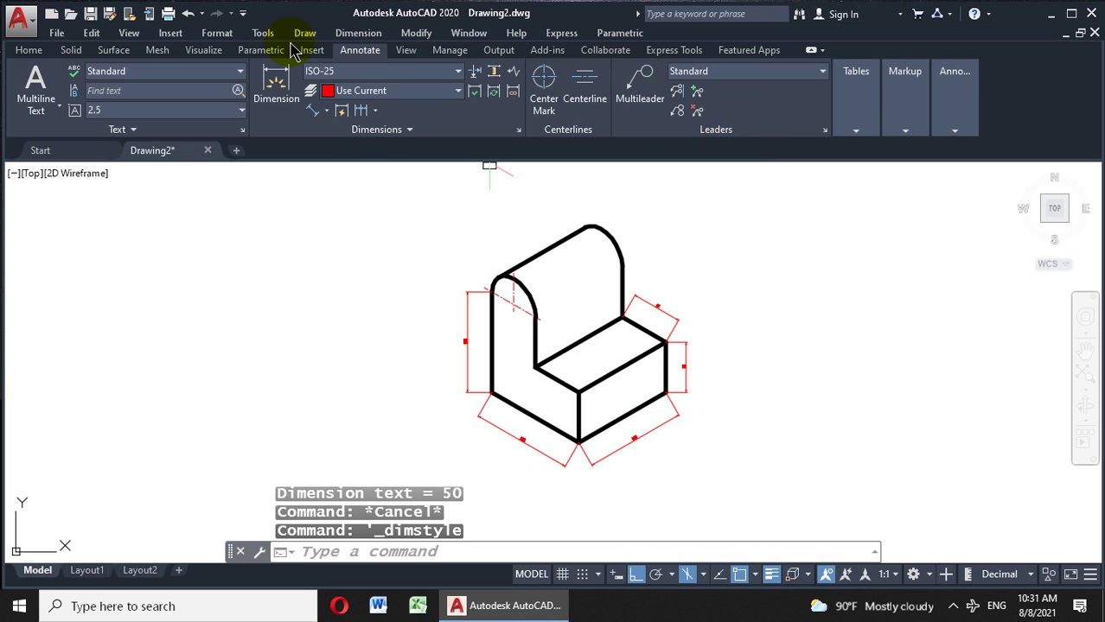
click(217, 33)
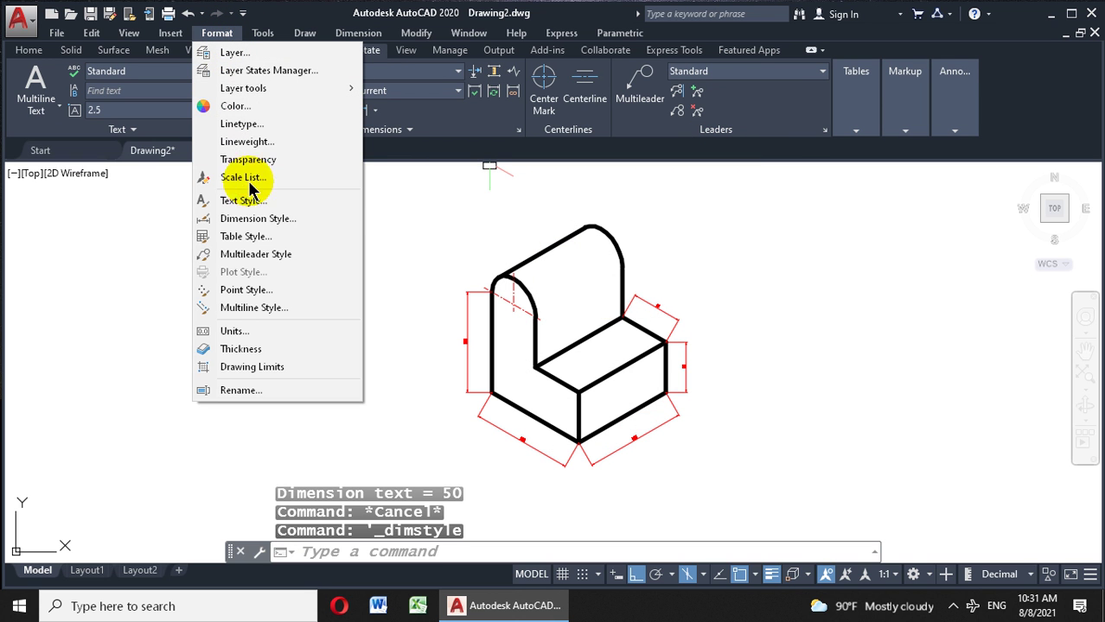
click(258, 219)
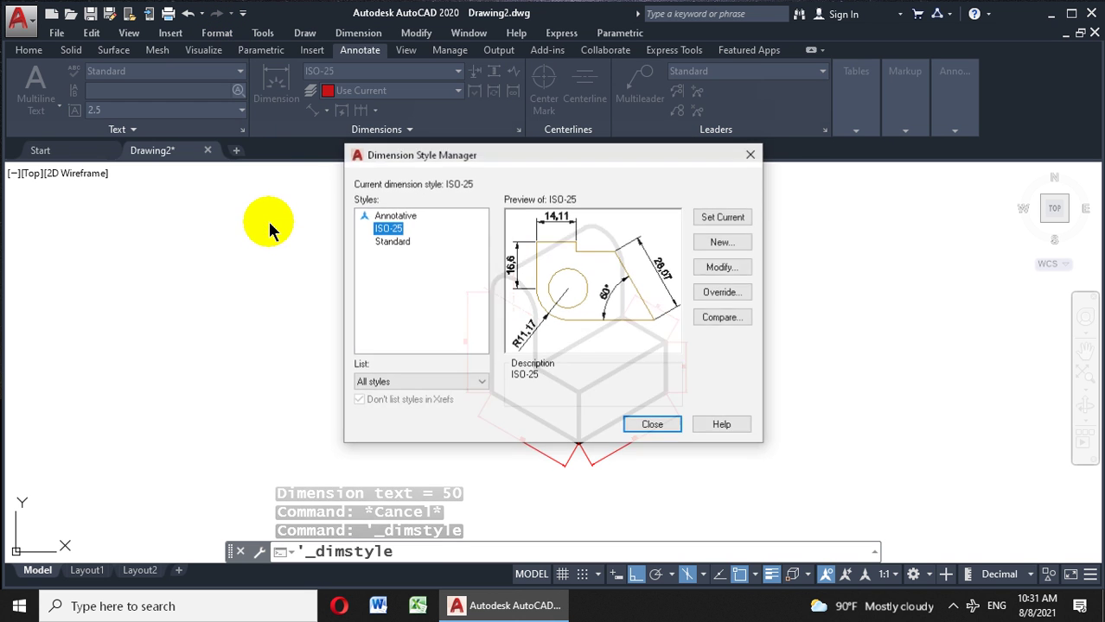
click(705, 269)
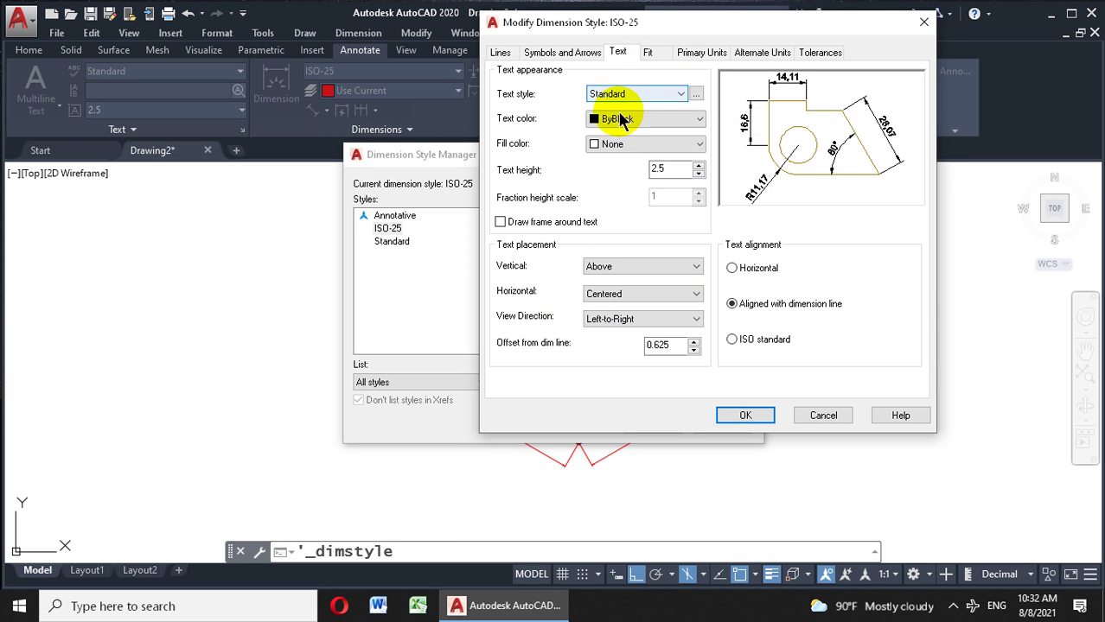
click(650, 54)
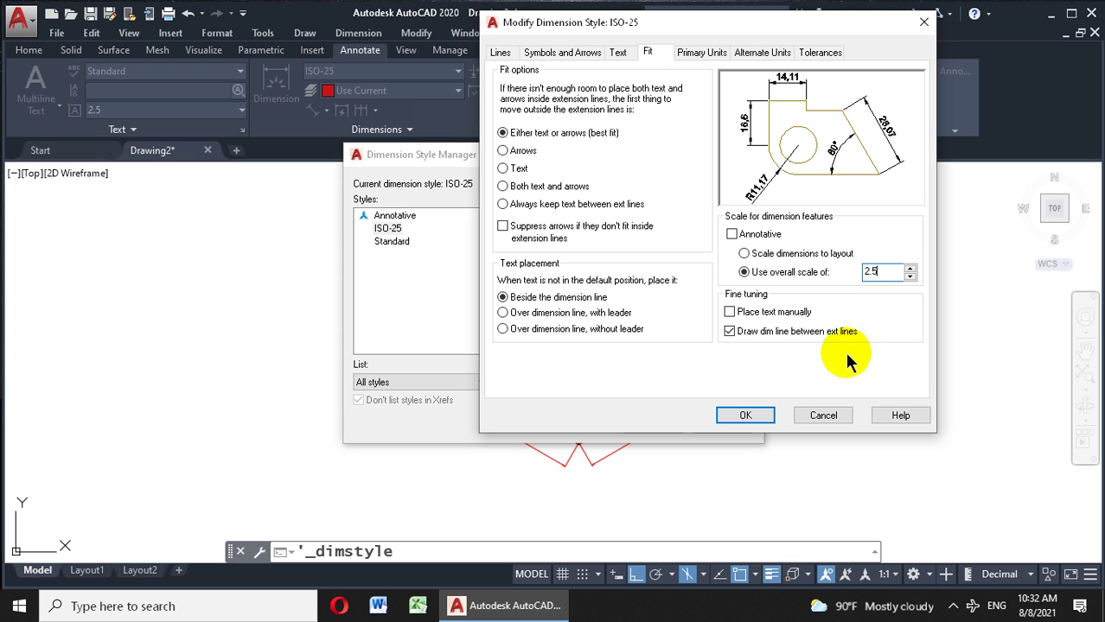
click(748, 416)
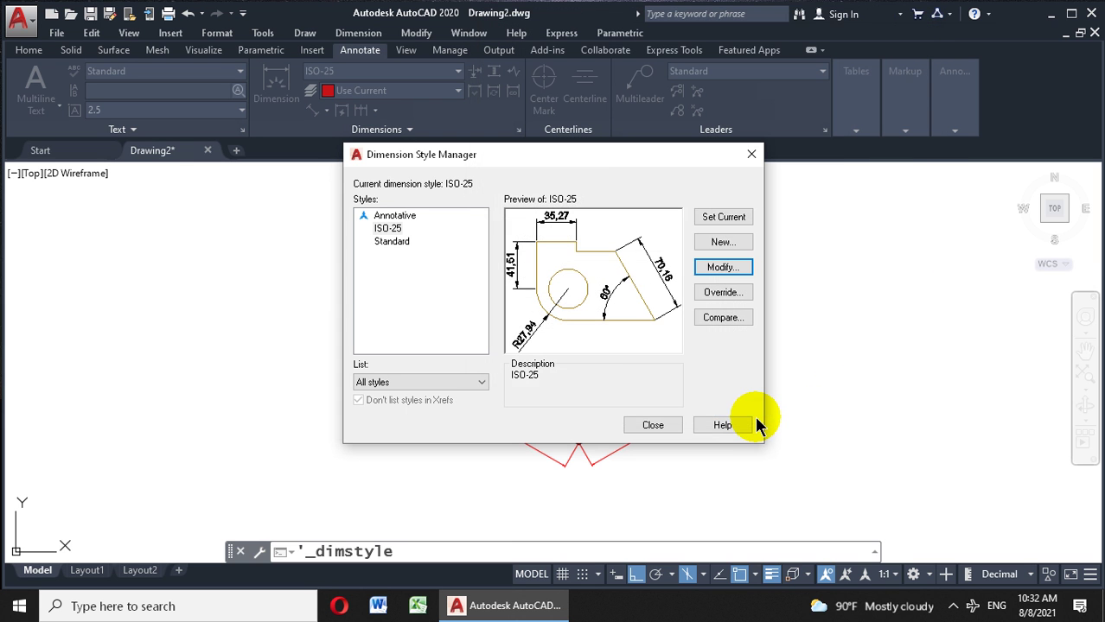
click(655, 425)
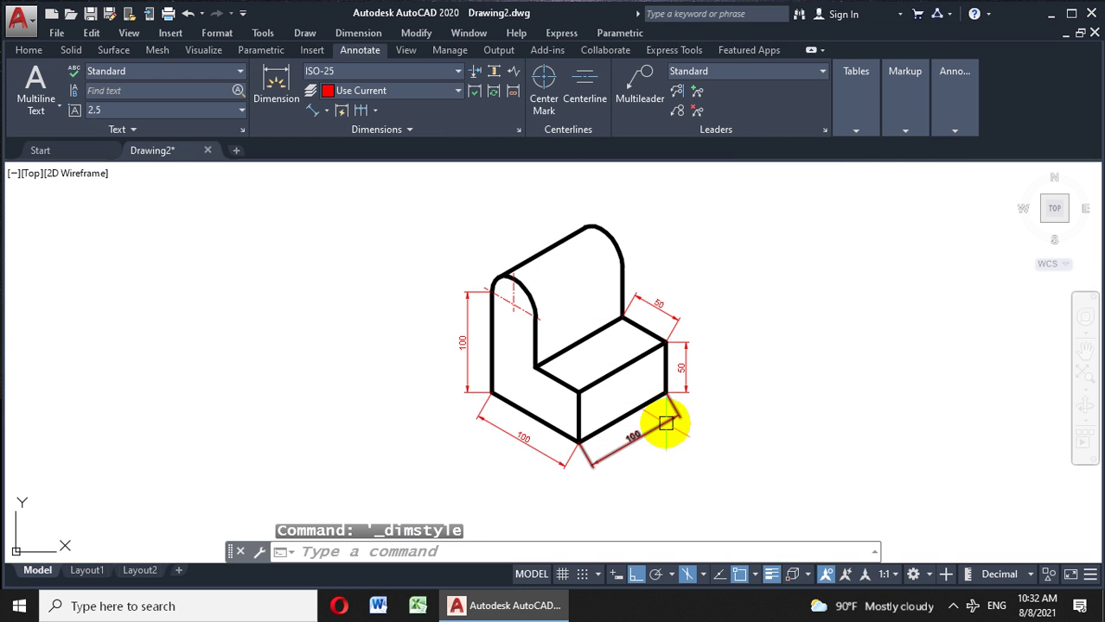
scroll(673, 450, up, 2)
scroll(666, 368, down, 2)
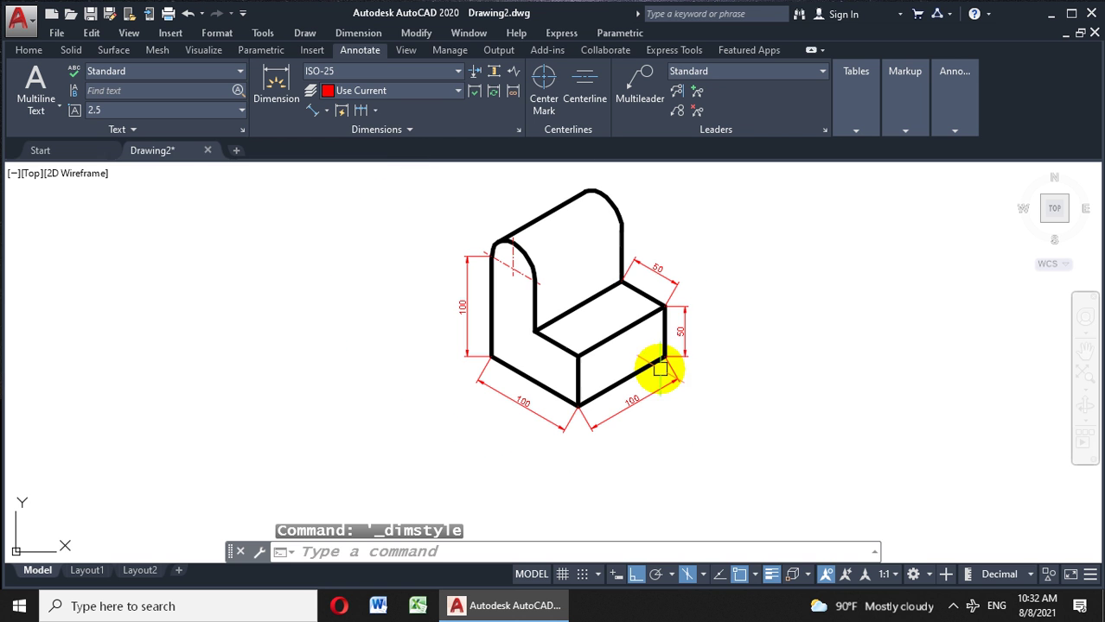
scroll(672, 337, up, 2)
scroll(714, 266, down, 2)
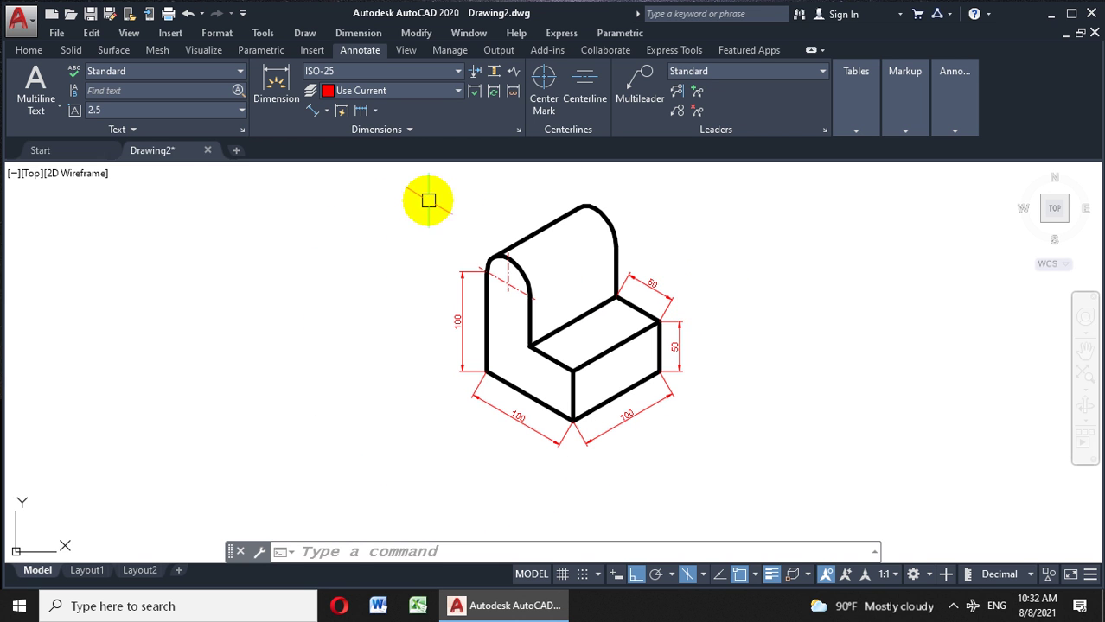
Change ISO-25's overall dimension scale to 3 and close the Dimension Style Manager.
click(217, 33)
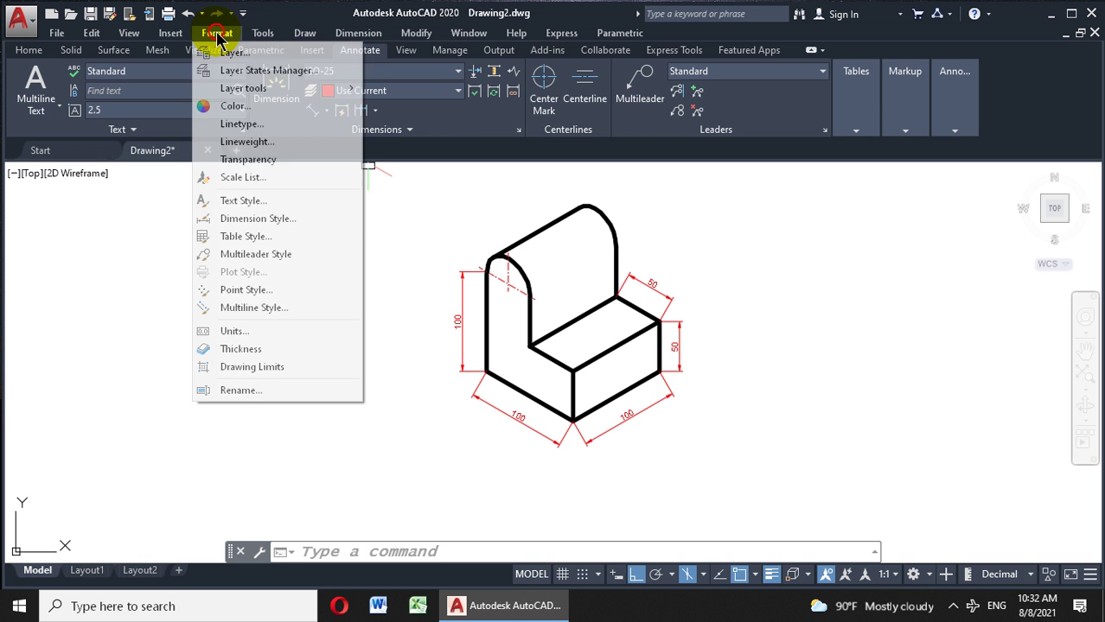
click(253, 218)
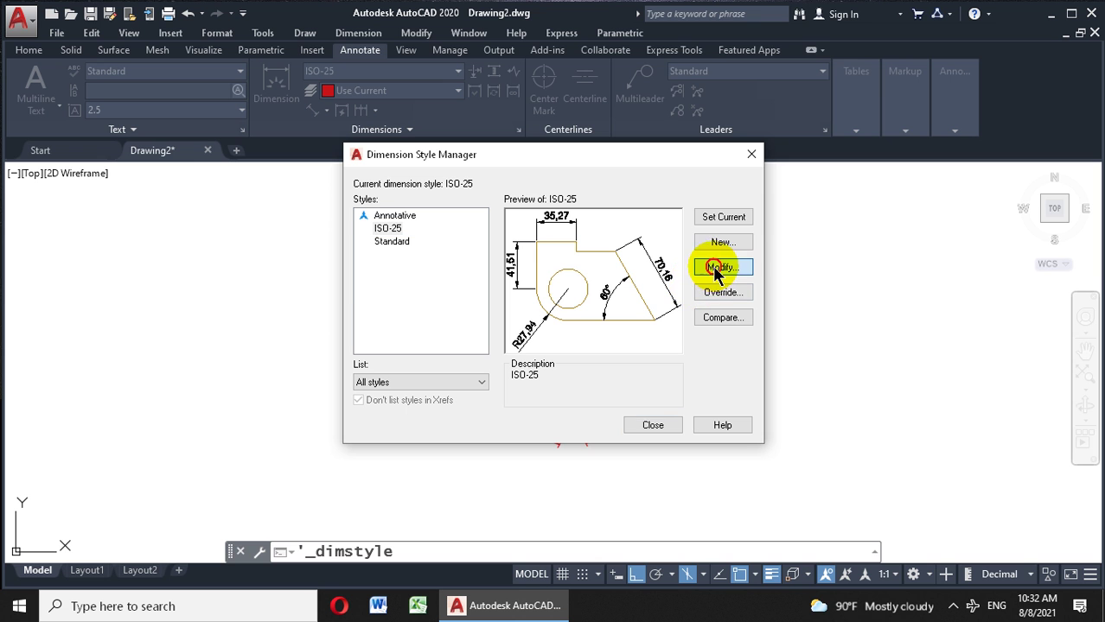
click(714, 268)
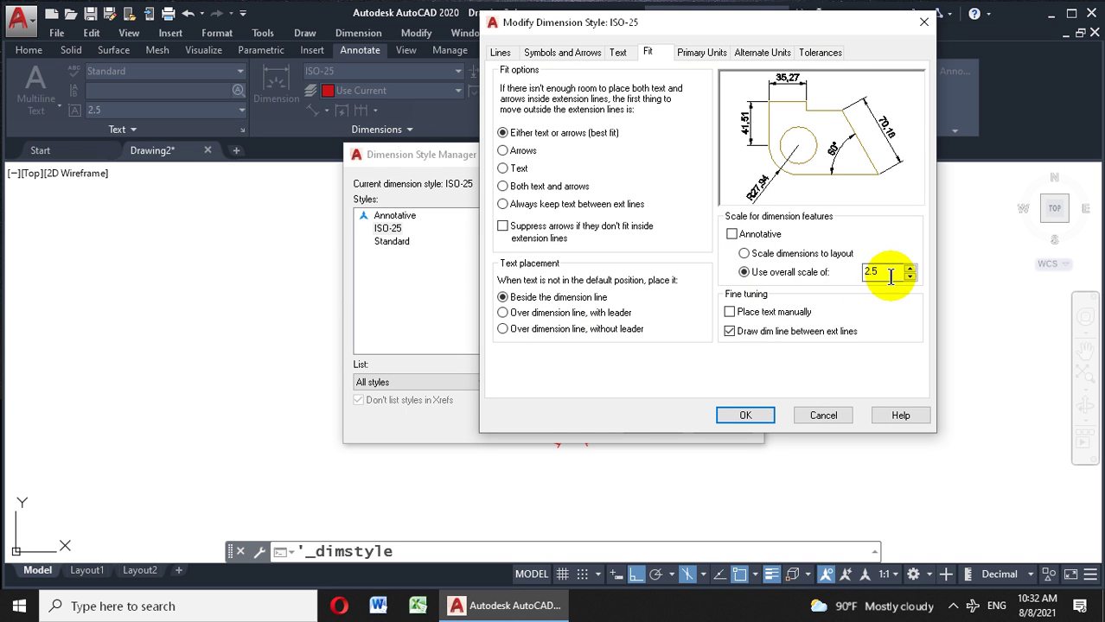
double_click(872, 272)
text(3)
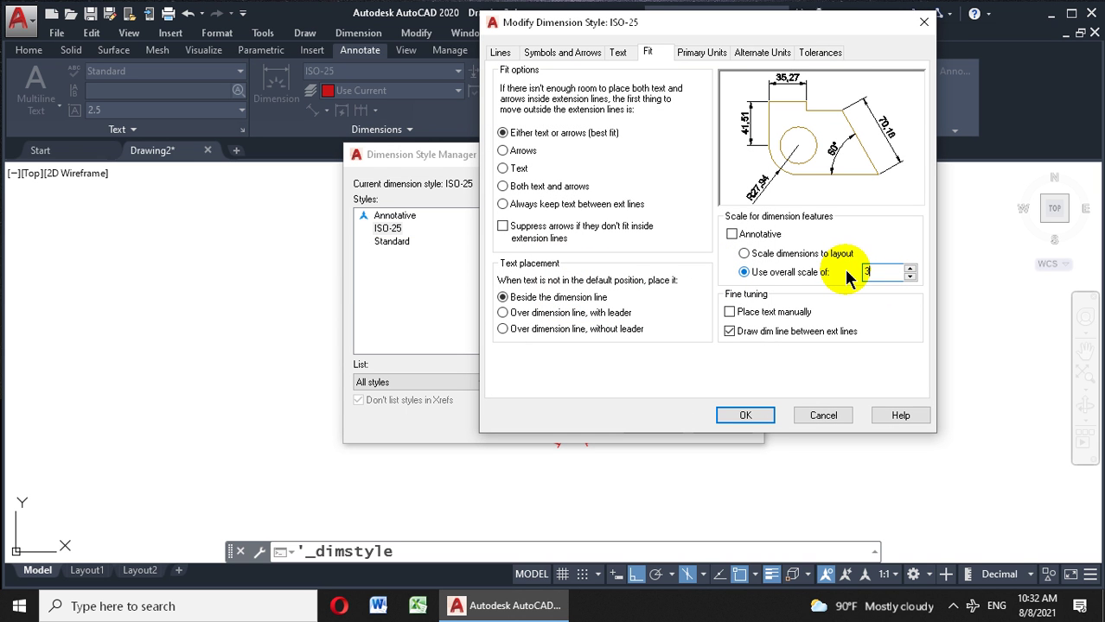
click(745, 416)
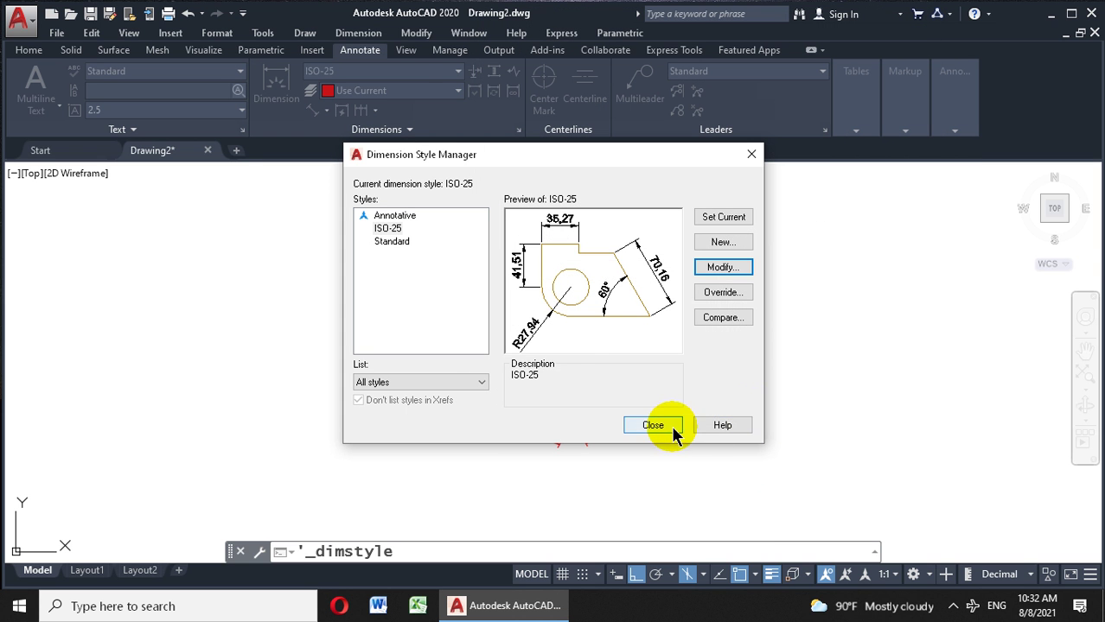
click(654, 427)
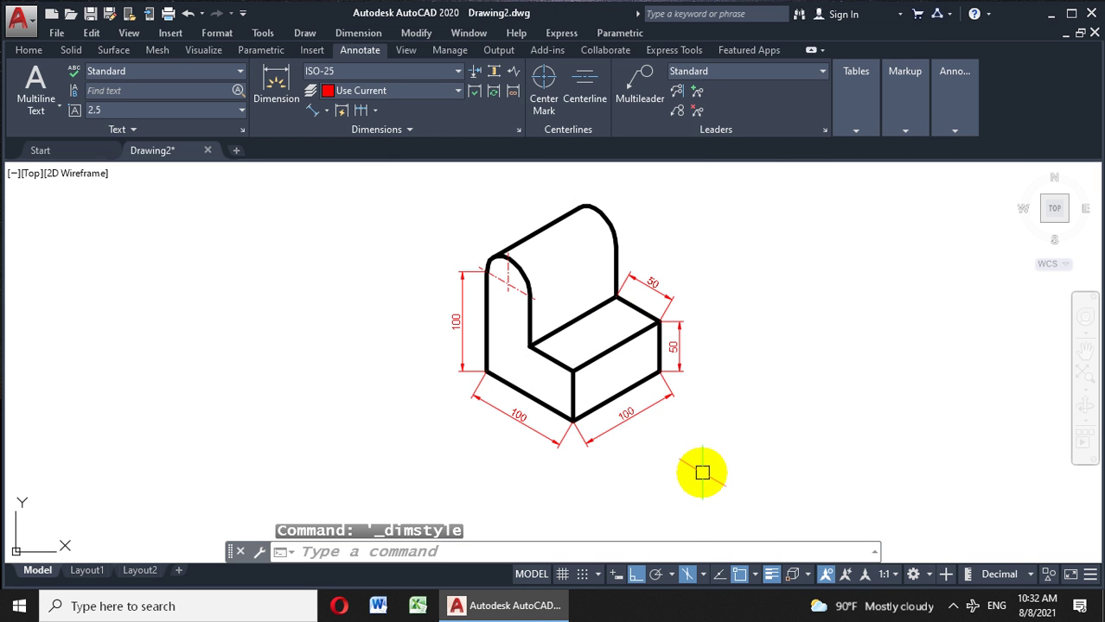
Oblique the two bottom 100 dimensions' extension lines to 90°.
click(332, 117)
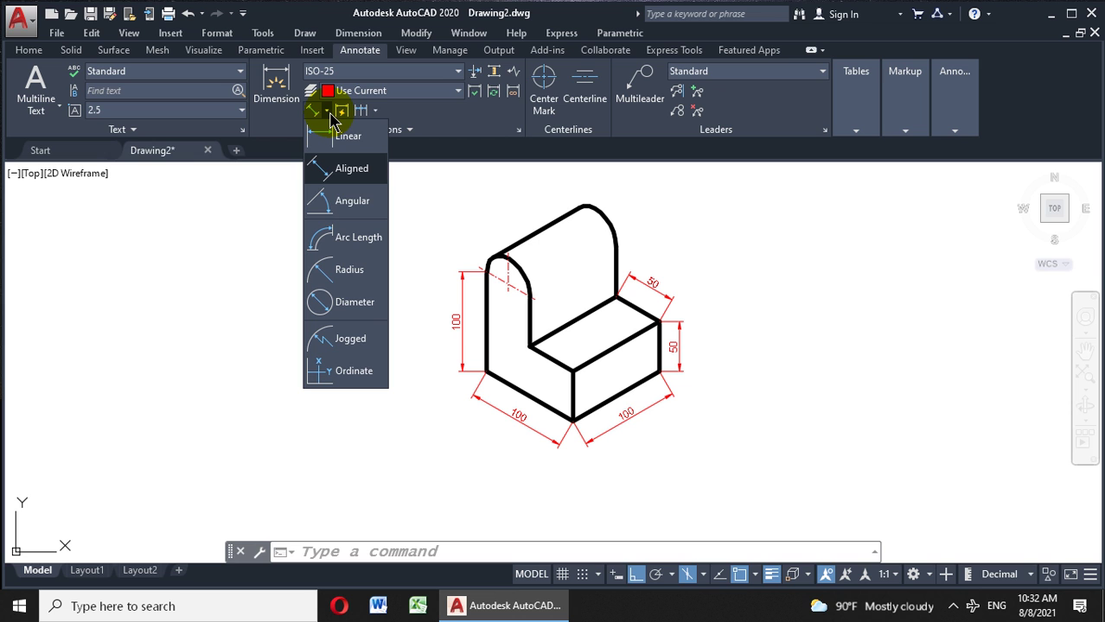
click(448, 165)
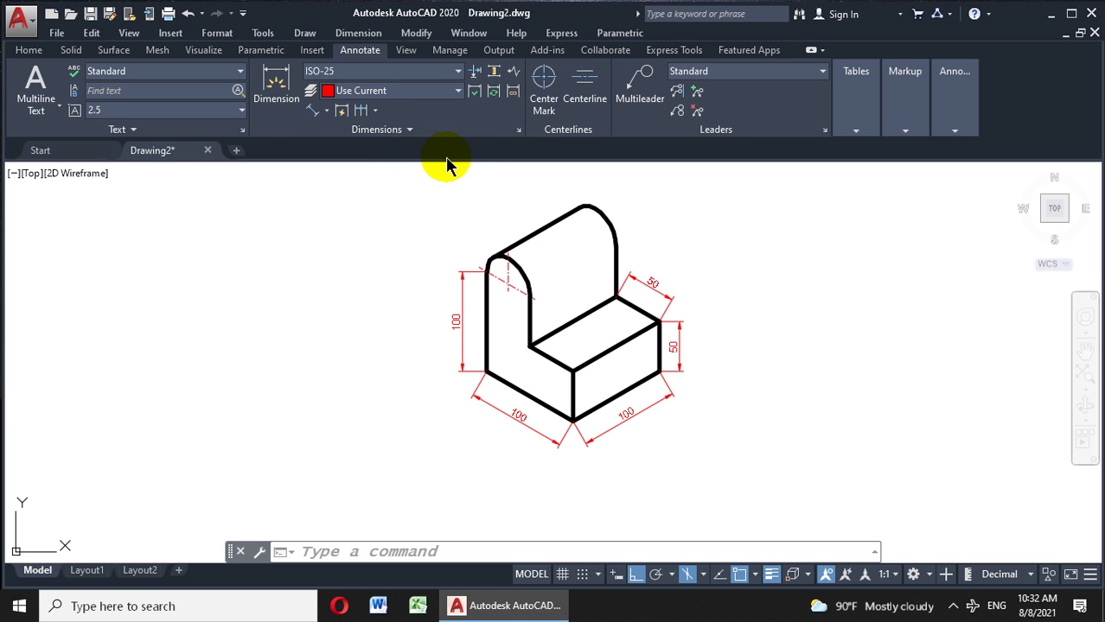
click(410, 132)
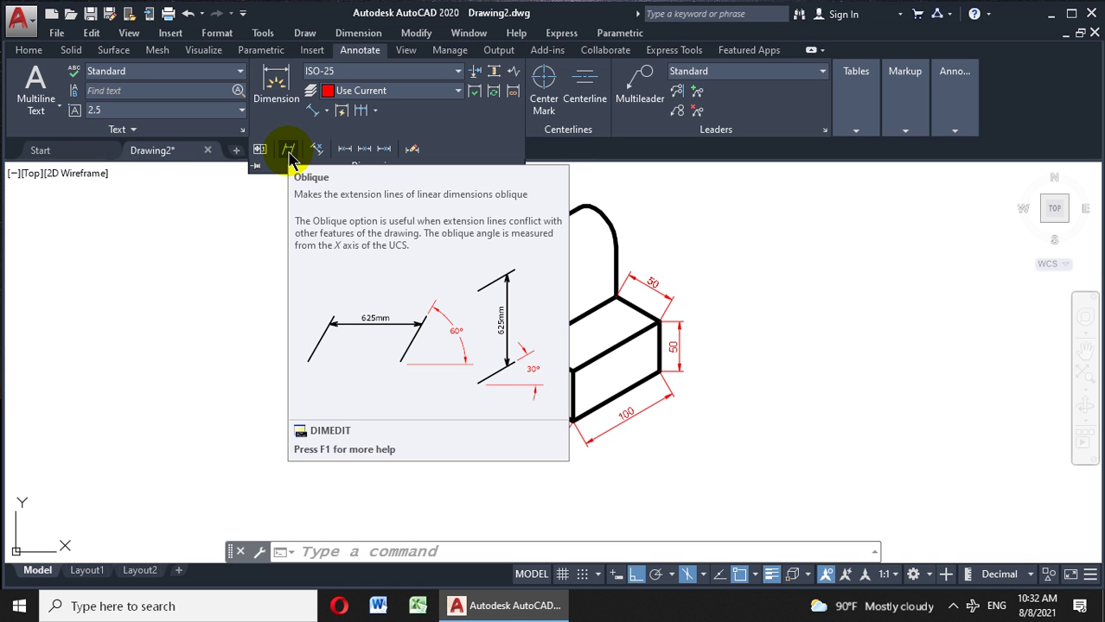
click(289, 152)
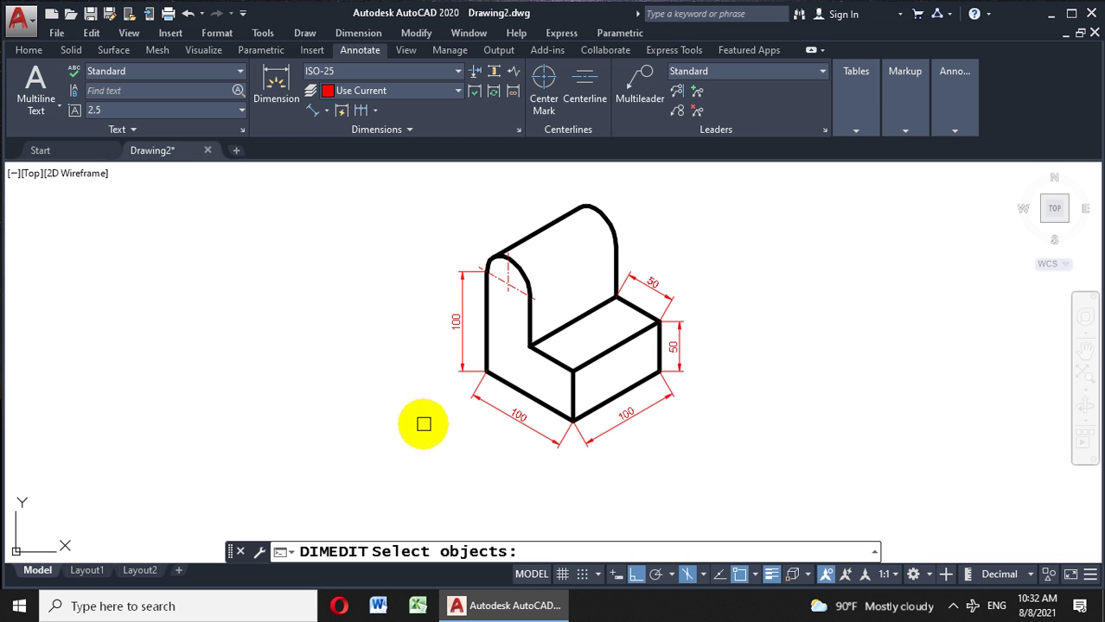
click(539, 435)
click(623, 427)
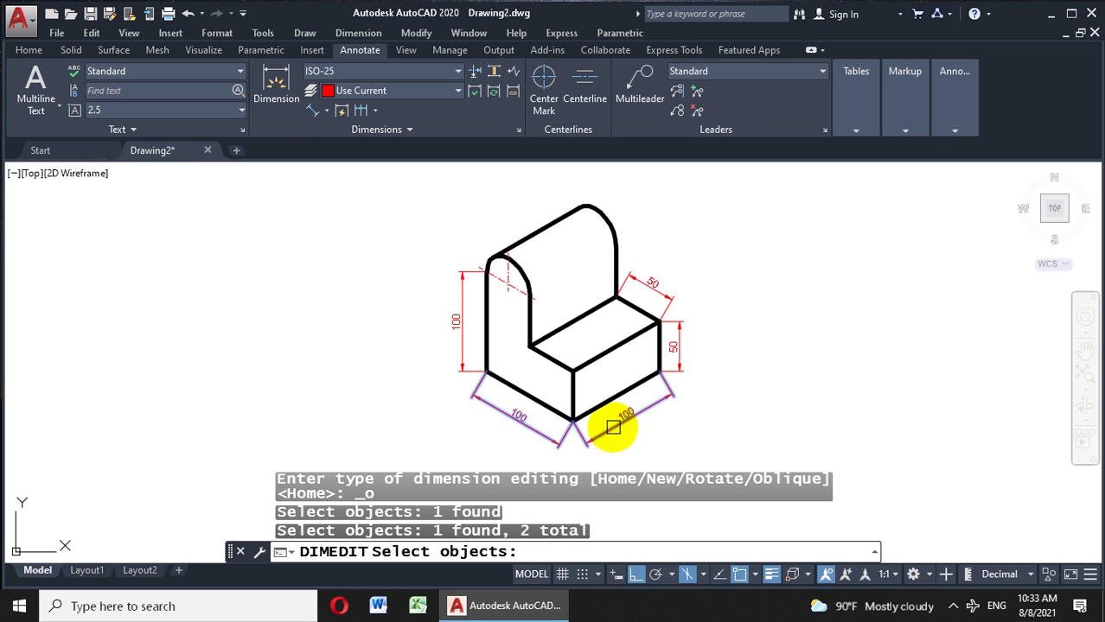
key(Return)
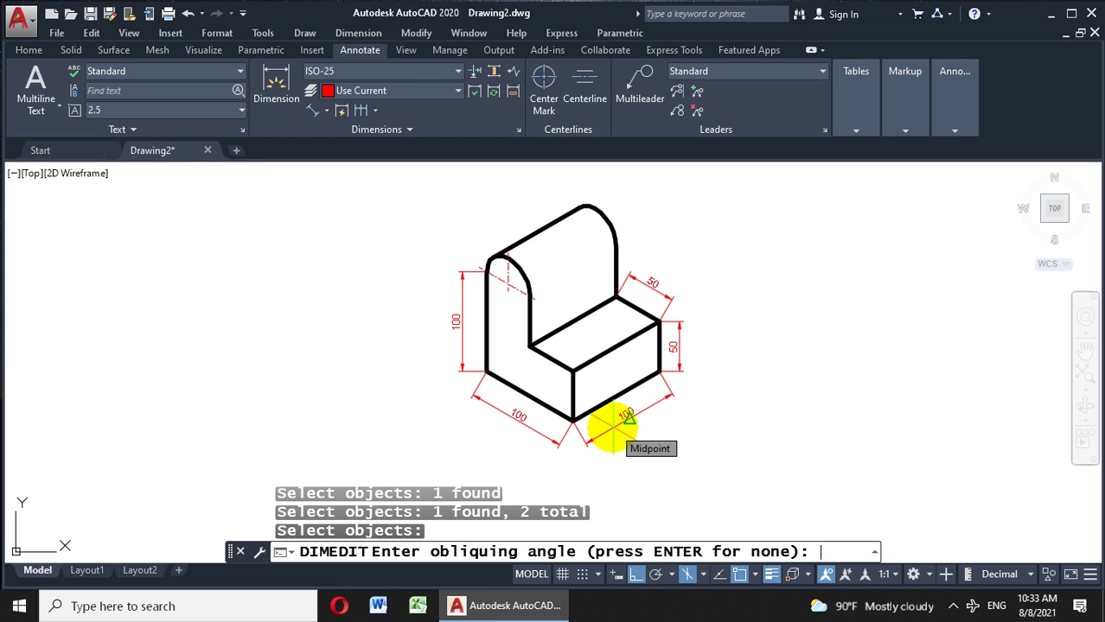
text(90)
key(Return)
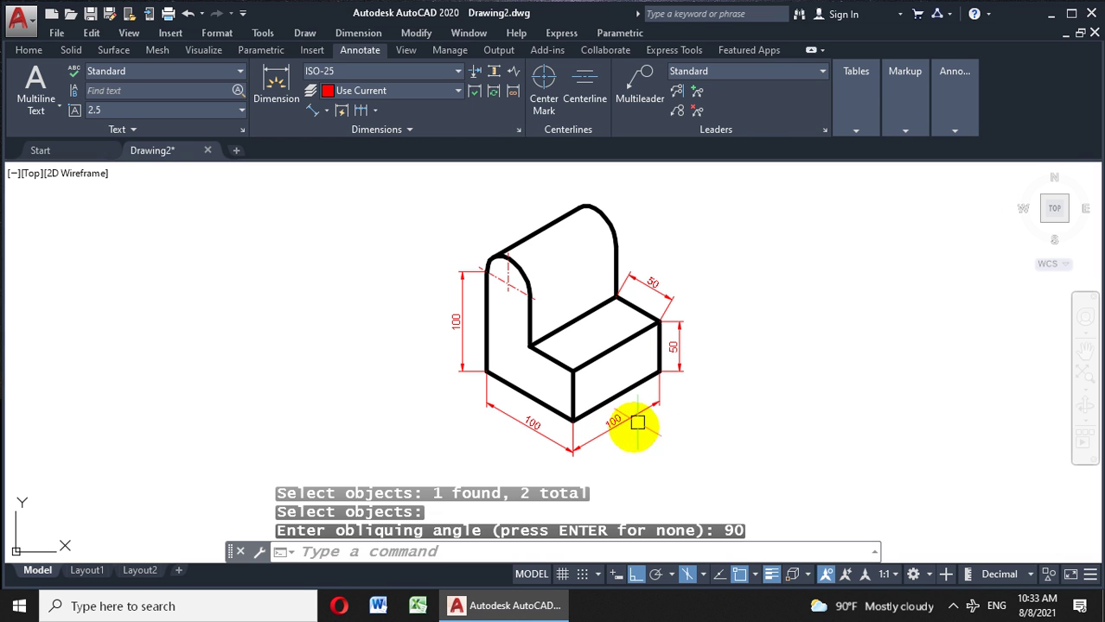
Oblique the vertical and upper slanted 50 dimensions to a 30° angle.
click(326, 110)
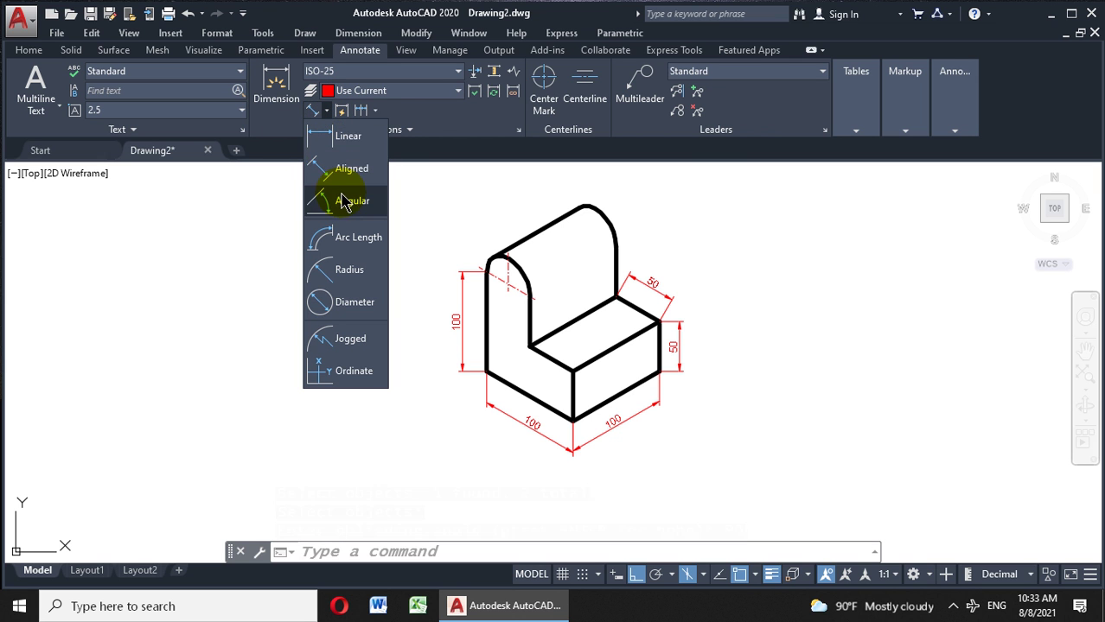
click(423, 129)
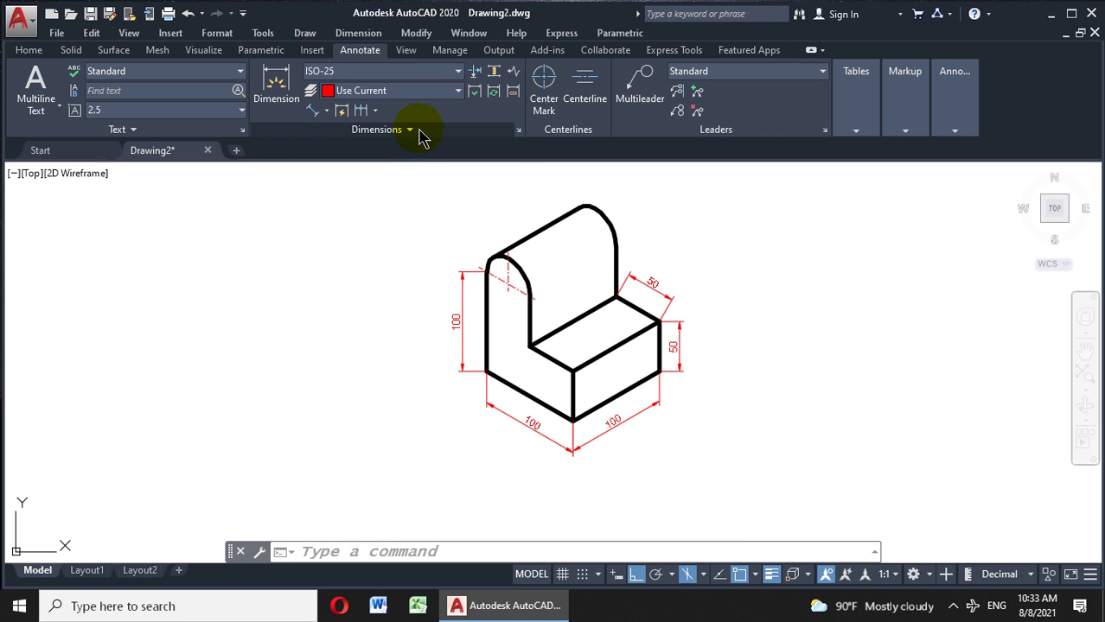
click(420, 132)
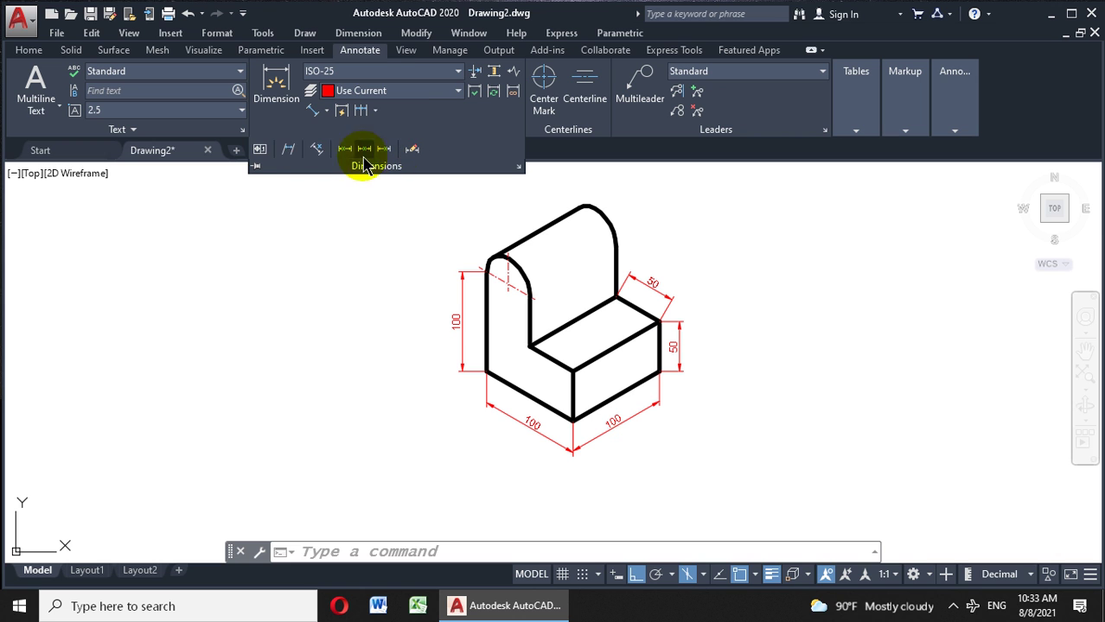
click(287, 156)
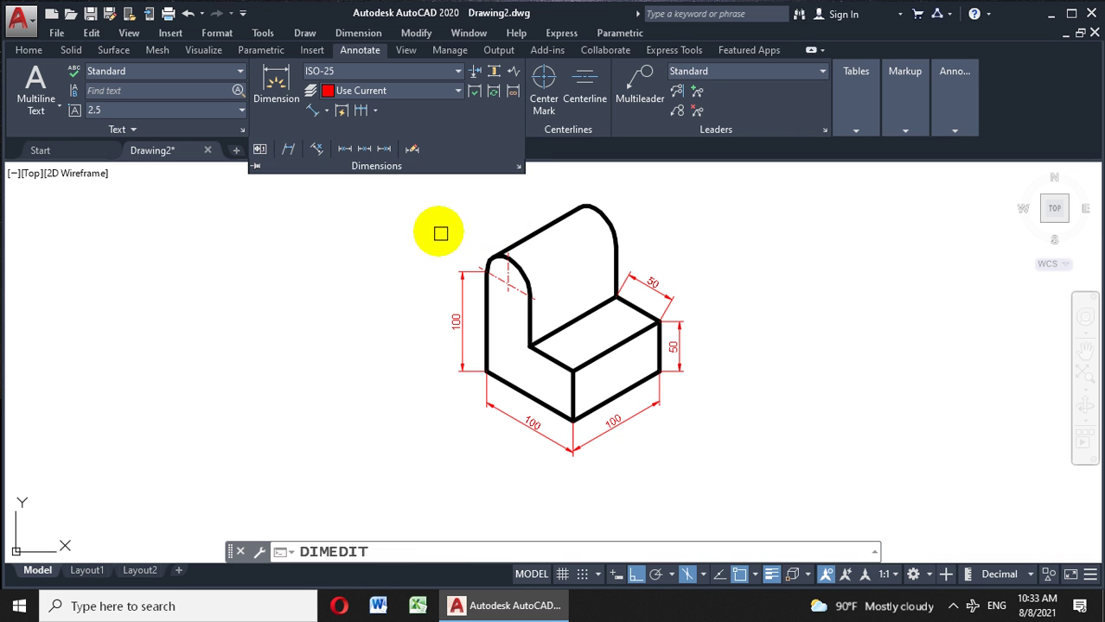
click(683, 339)
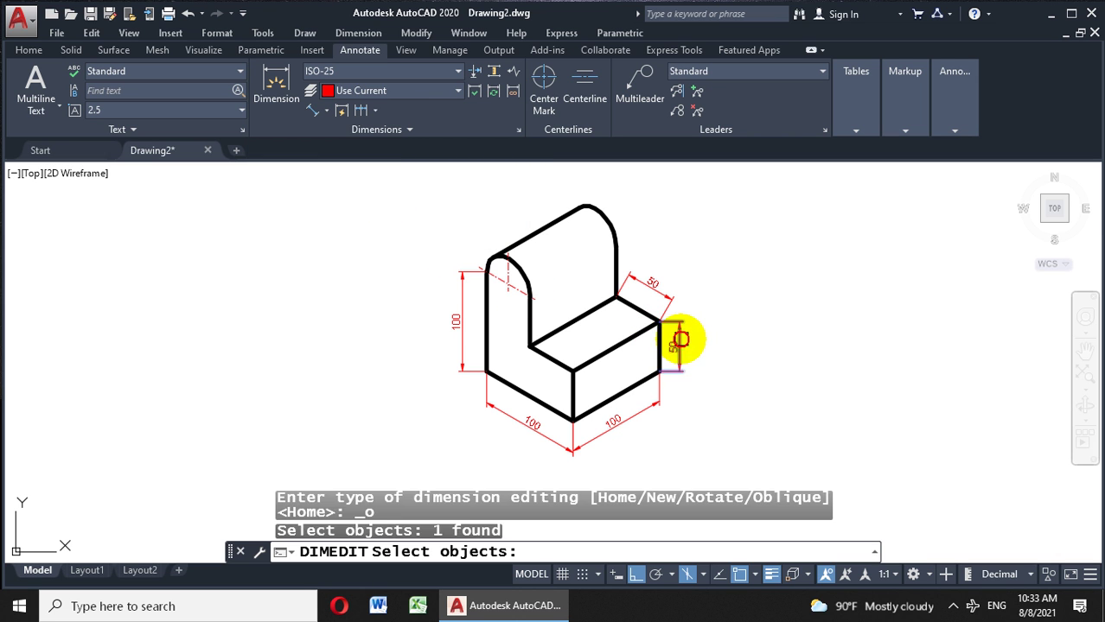
click(663, 290)
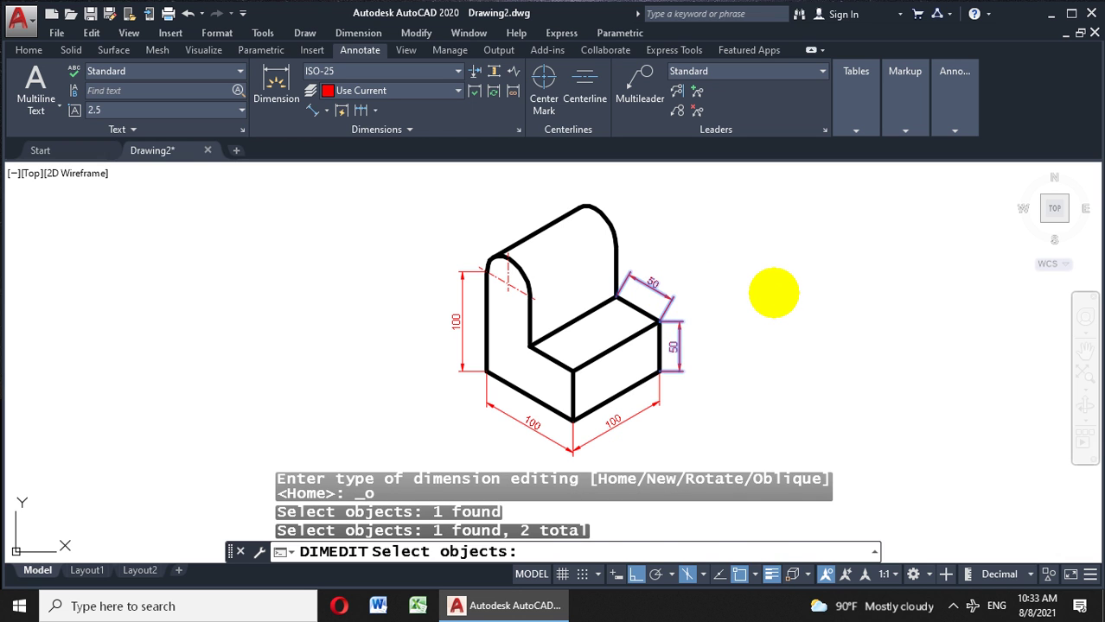
key(Return)
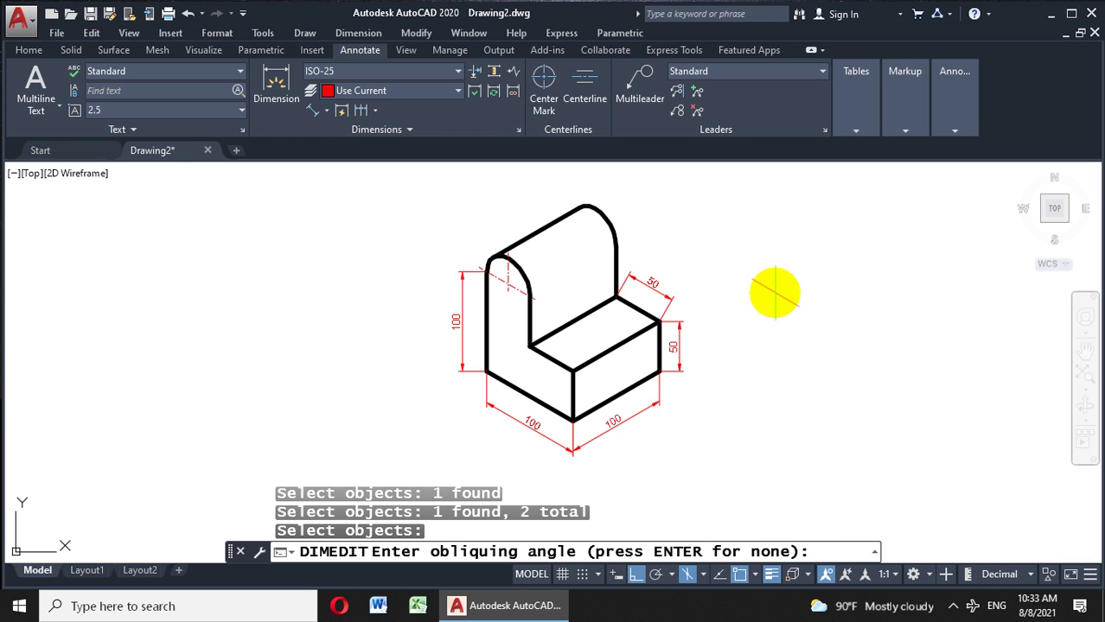
text(30)
key(Return)
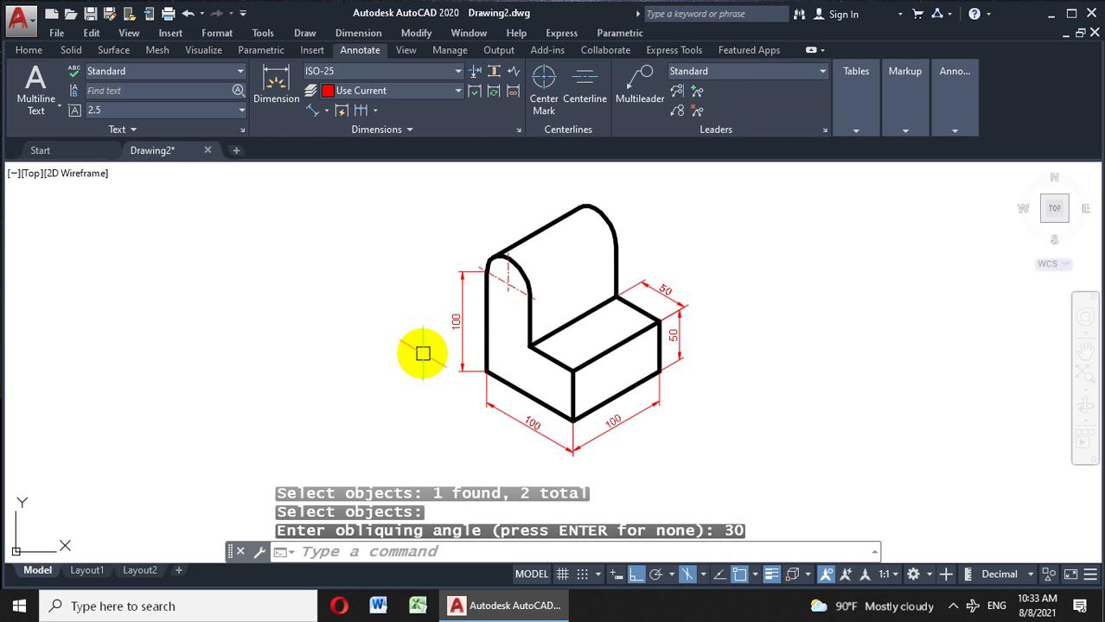
Oblique the vertical 100 dimension's extension lines to 150° with DIMEDIT.
click(329, 110)
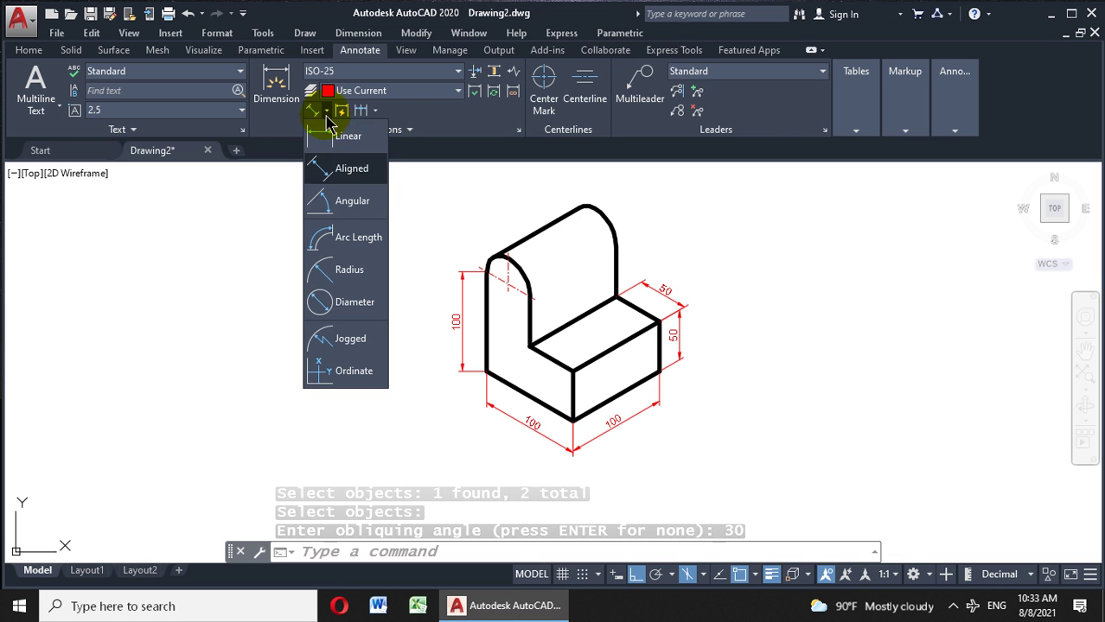
click(403, 131)
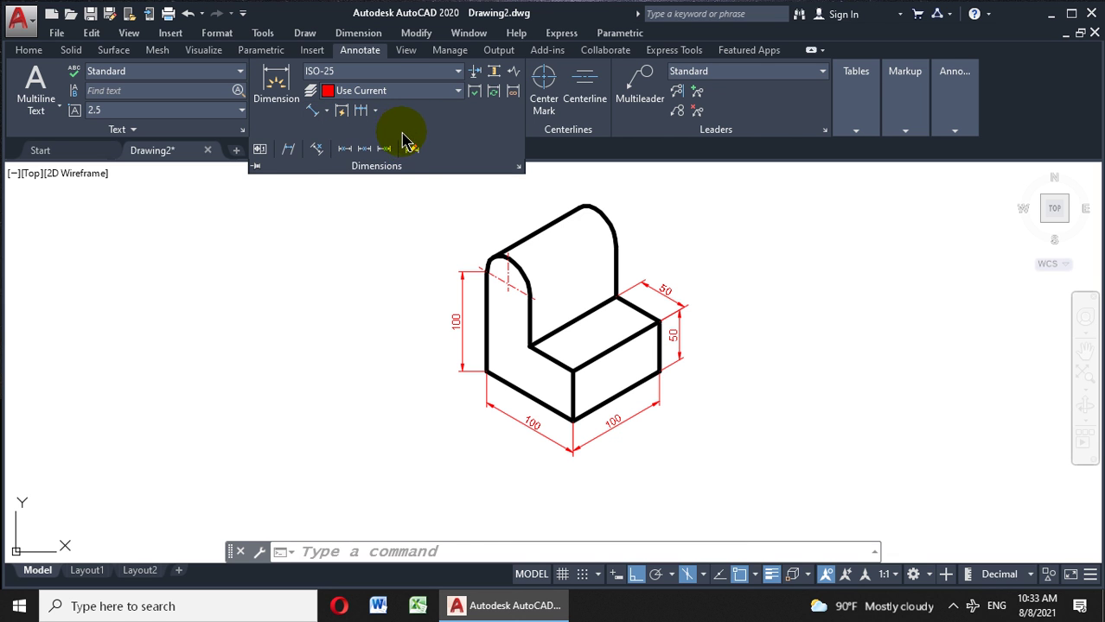
click(290, 155)
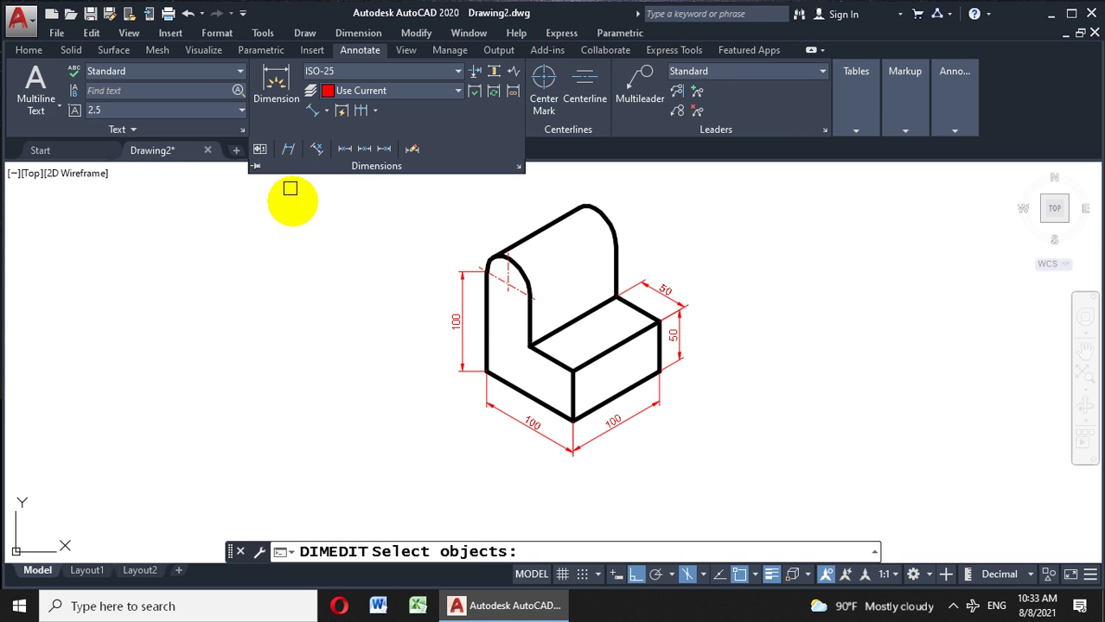
click(464, 323)
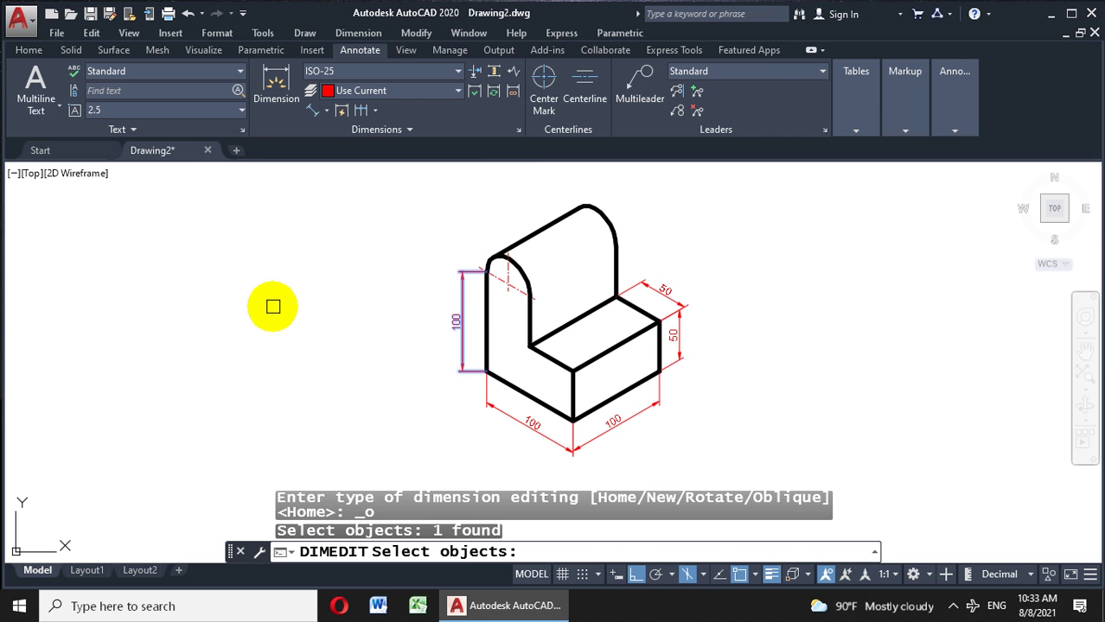
key(Return)
text(150)
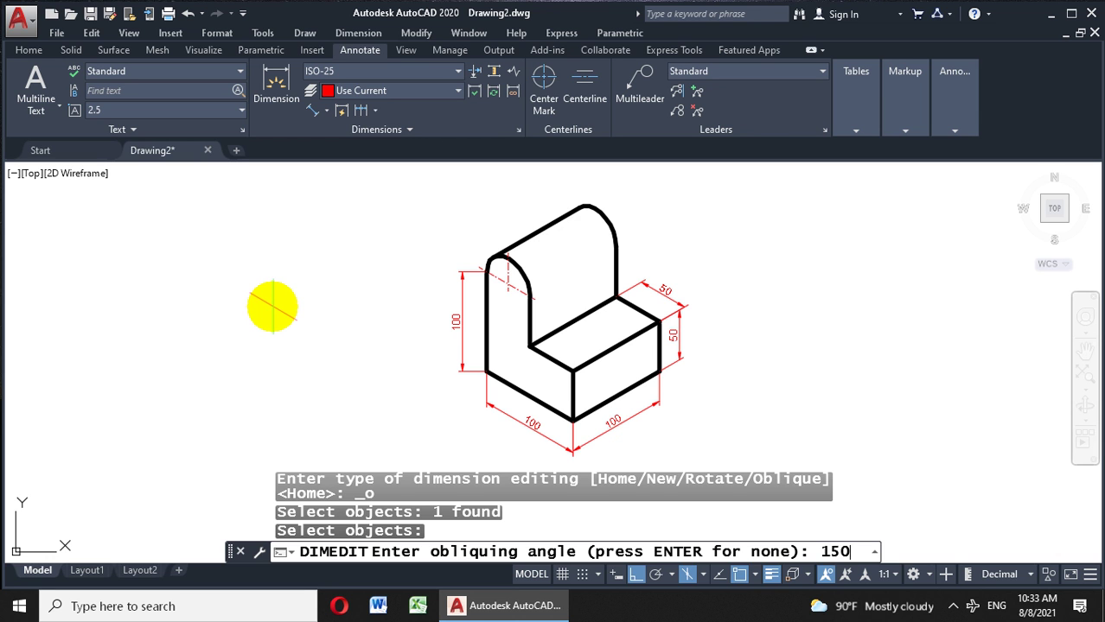
key(Return)
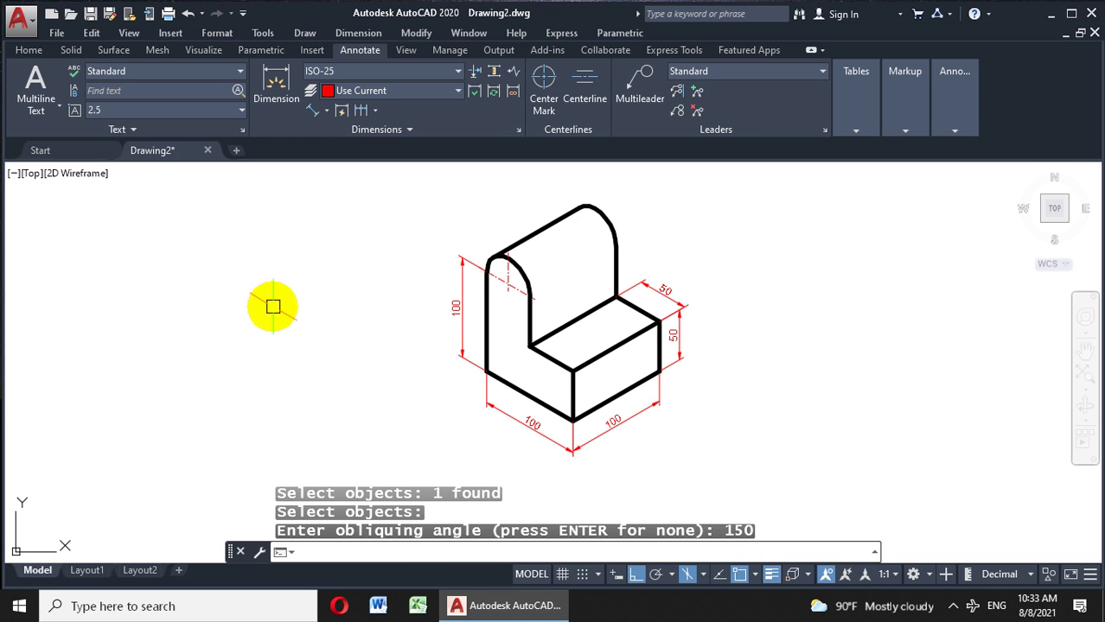
click(274, 306)
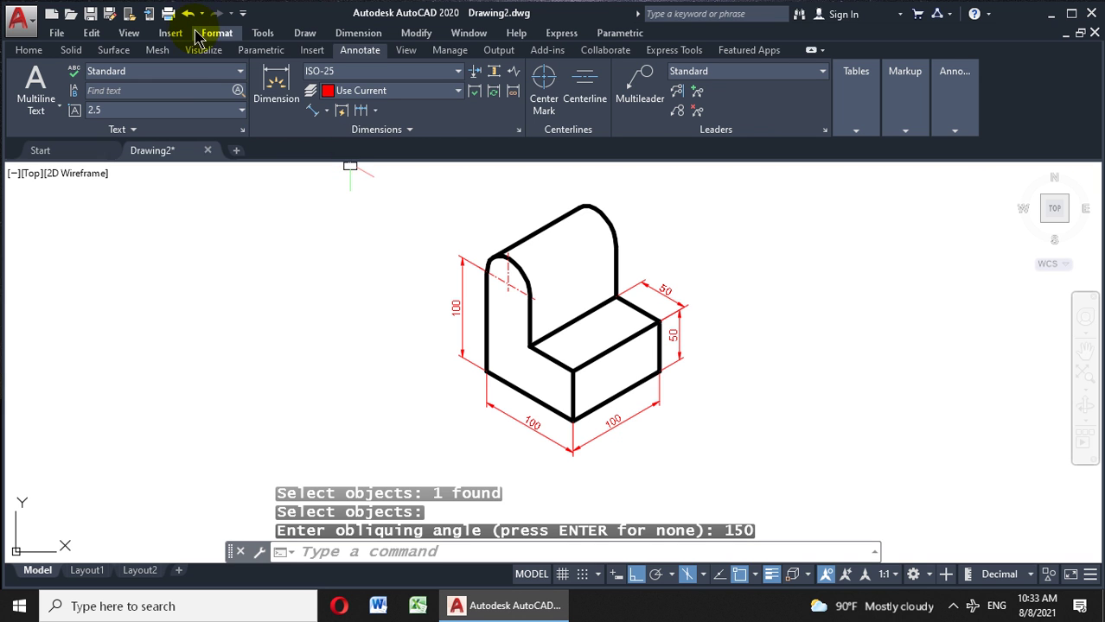
Create an Arial text style named '30' with a 30° oblique angle and apply it.
click(204, 36)
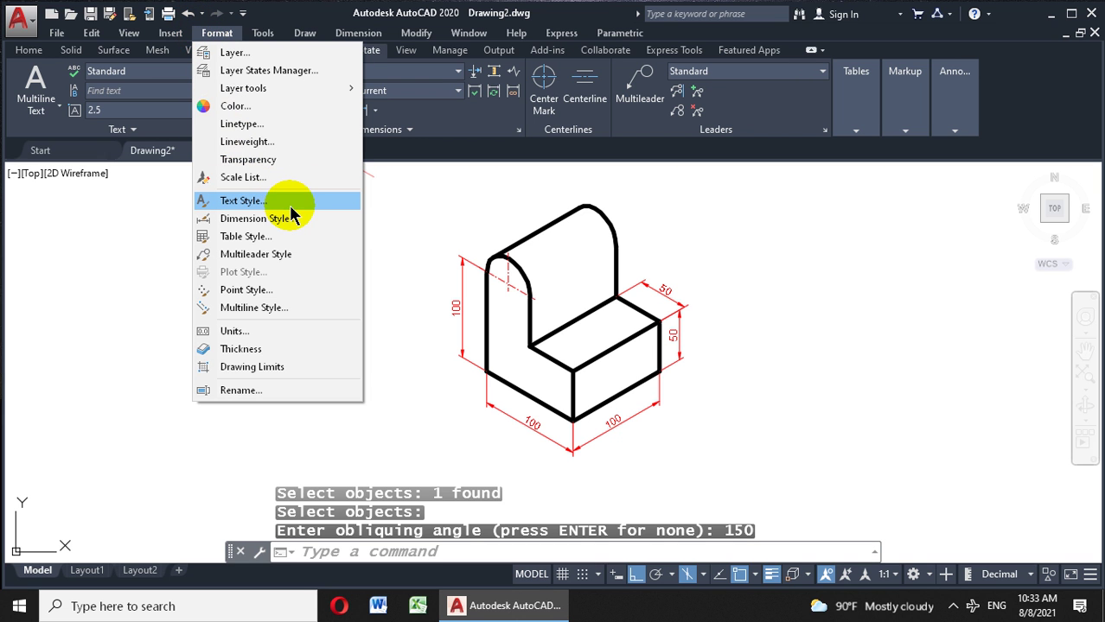
click(293, 200)
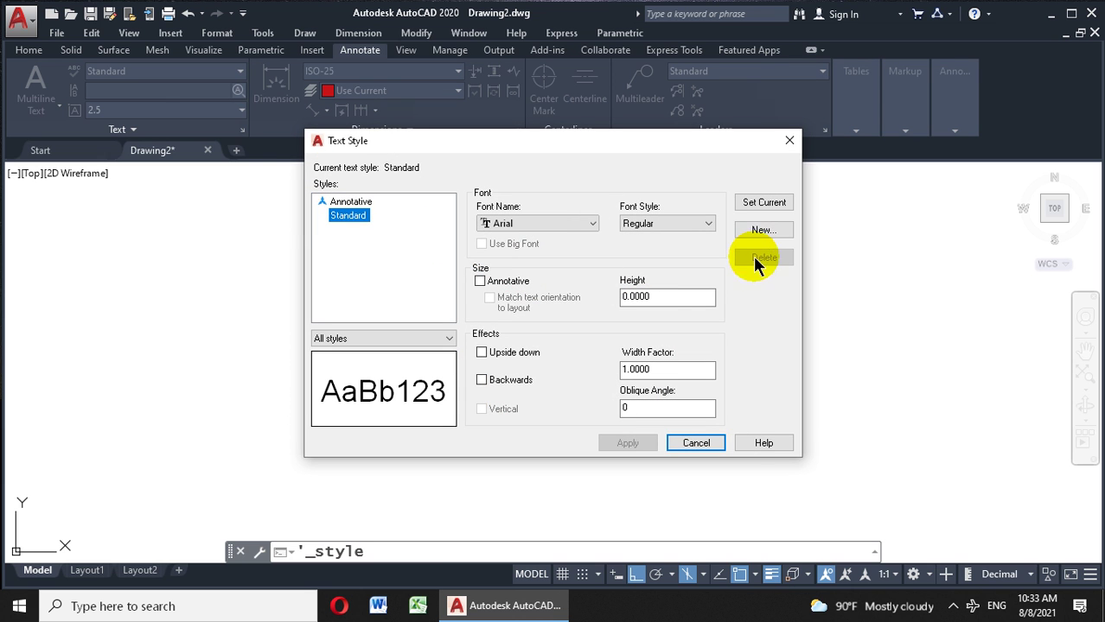
click(754, 230)
text(30)
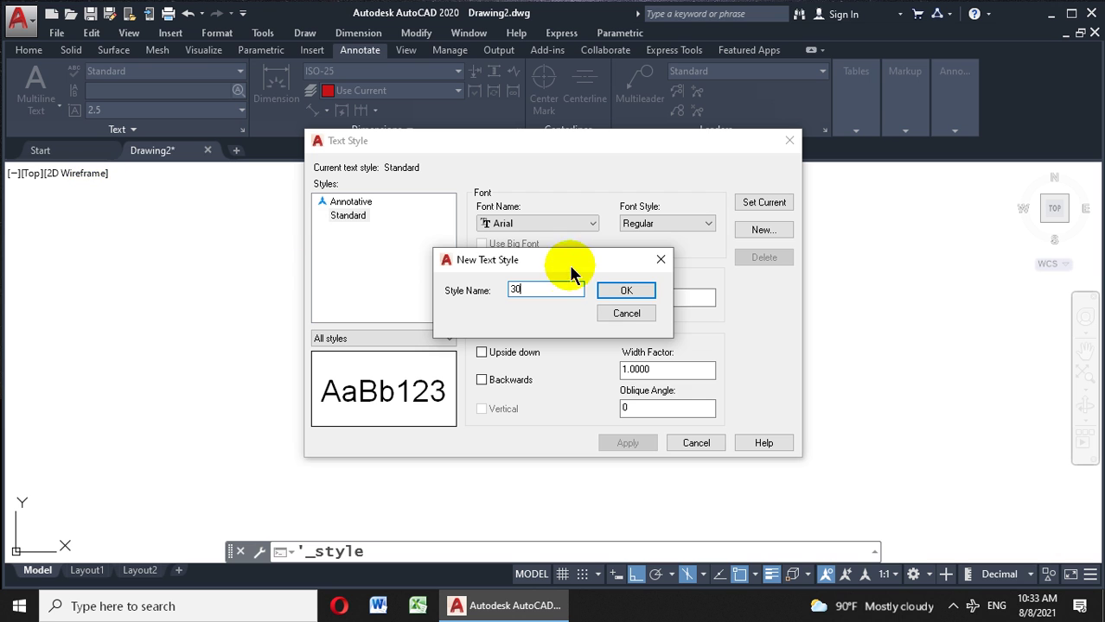
click(628, 292)
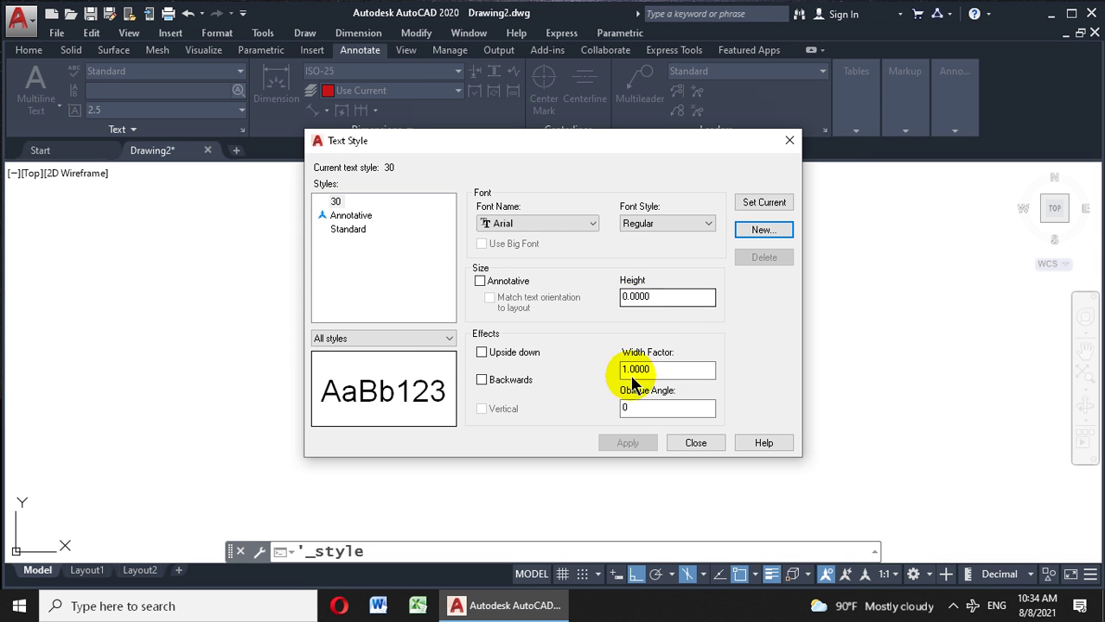
click(668, 409)
text(30)
click(641, 443)
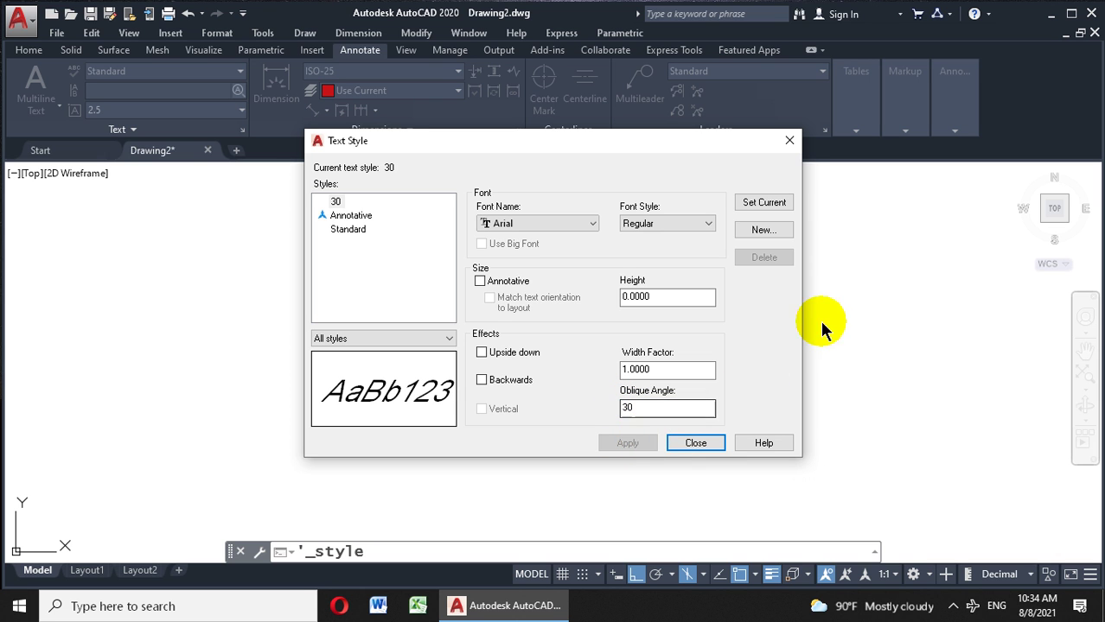
Create text style '-30' with a -30° oblique angle and save it on closing.
click(766, 230)
text(-30)
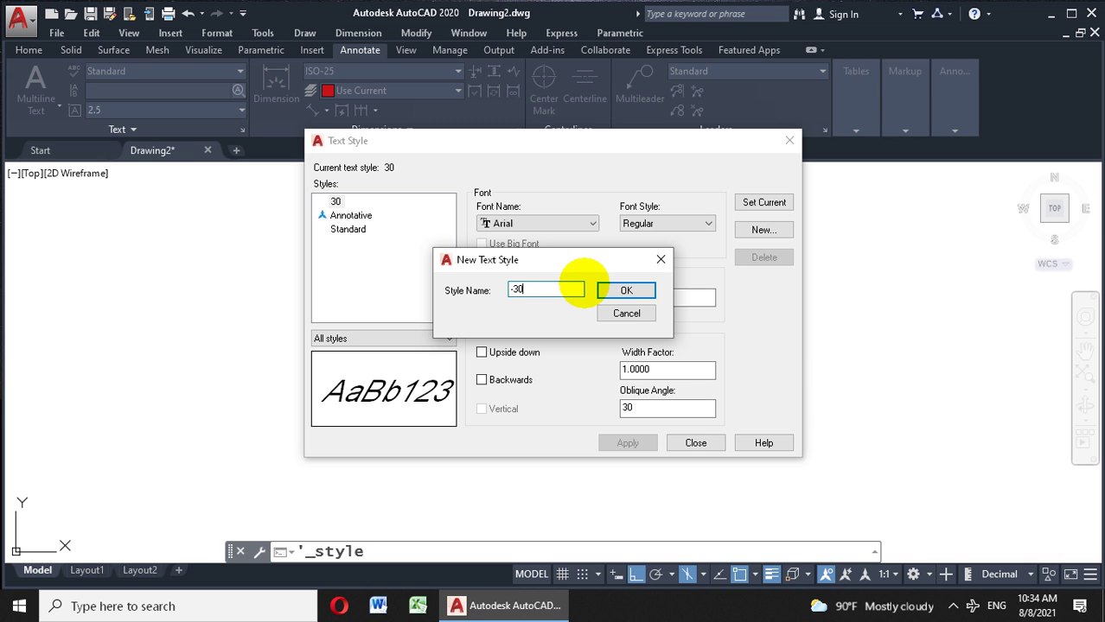
click(647, 289)
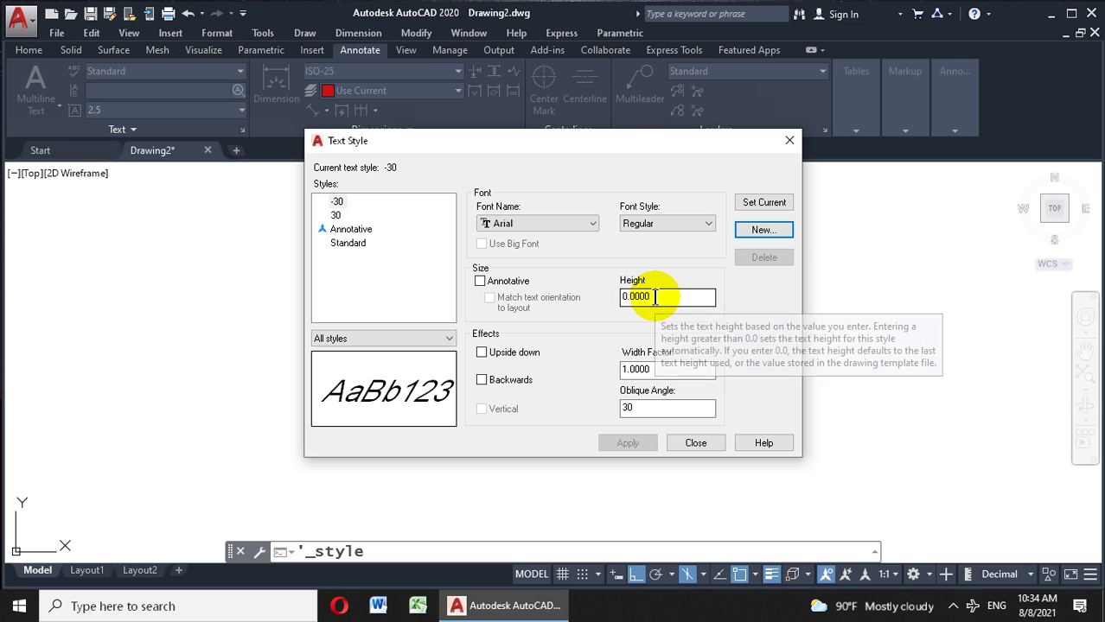
click(666, 414)
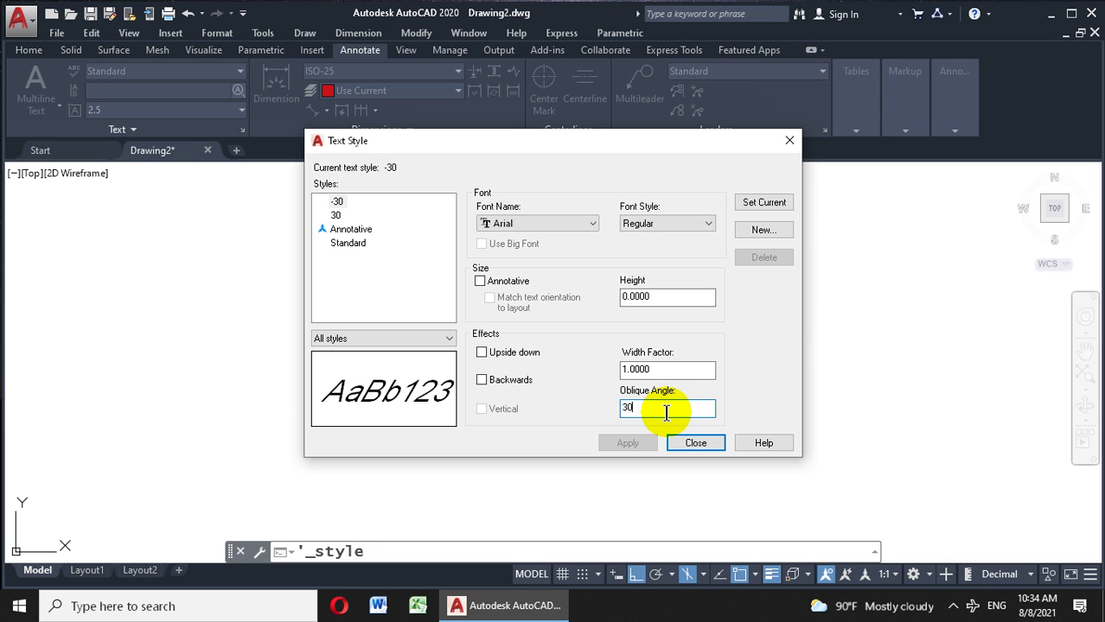
text(-3)
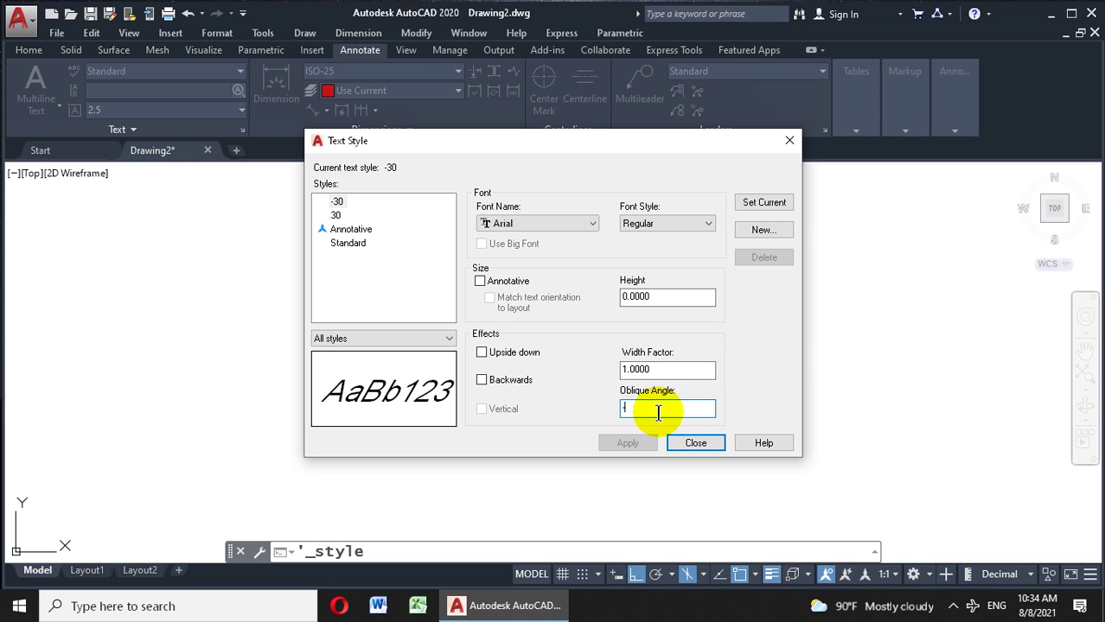
text(0)
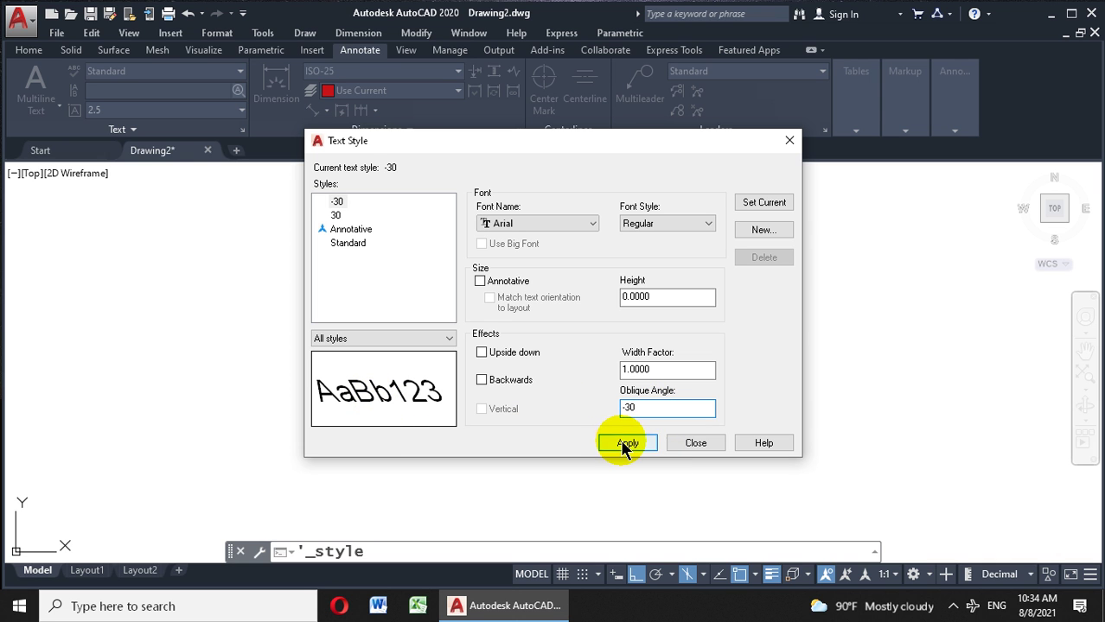
click(701, 447)
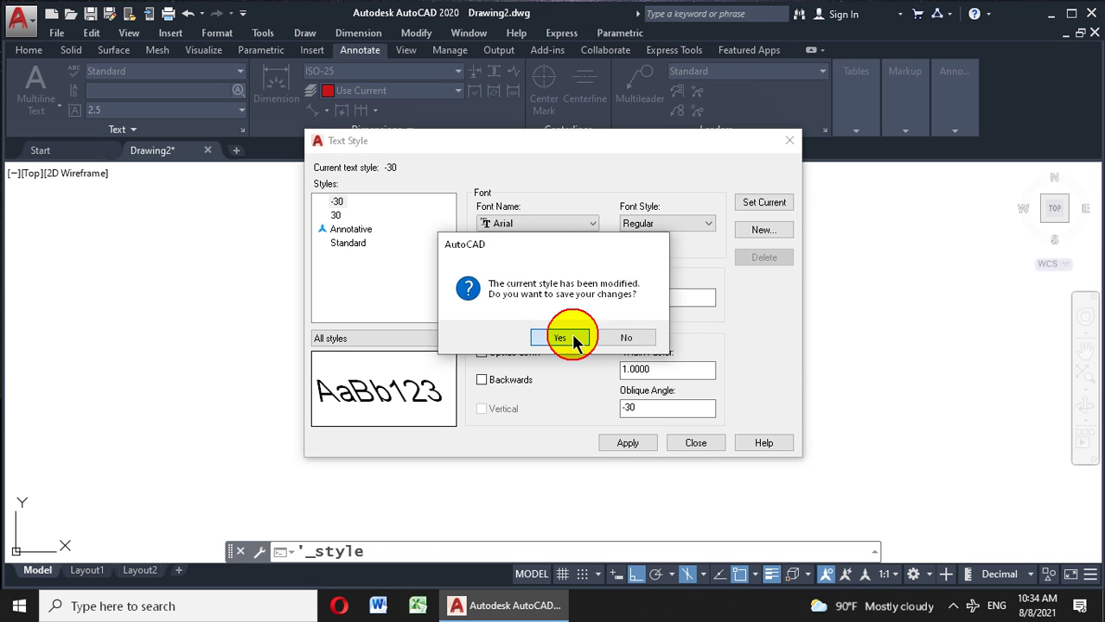
click(574, 341)
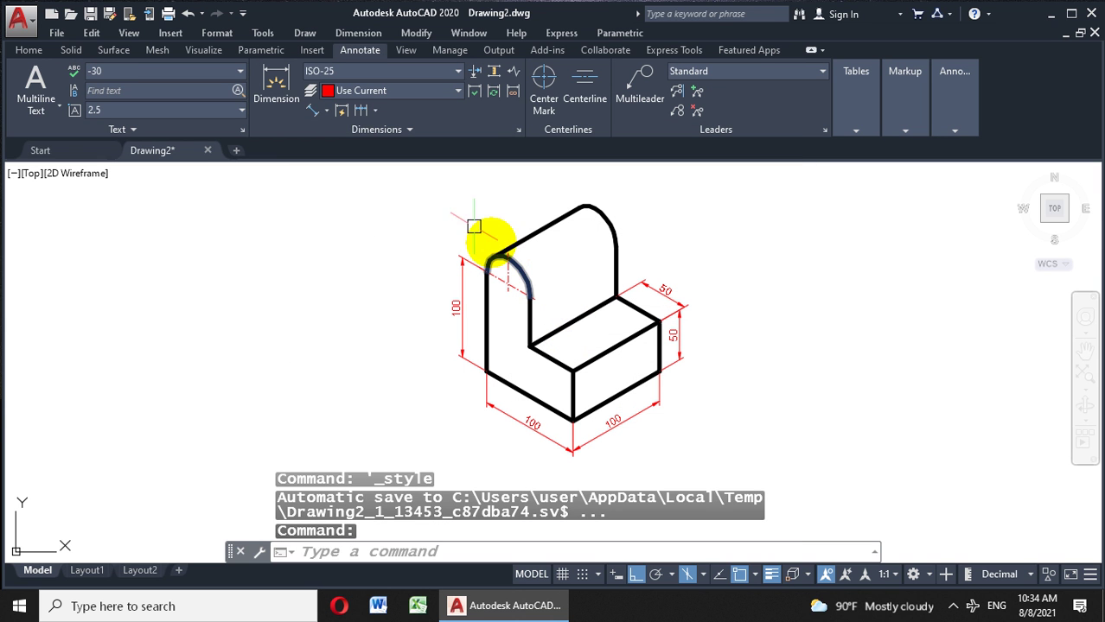
Create dimension style '30' whose text uses the 30 text style.
click(216, 35)
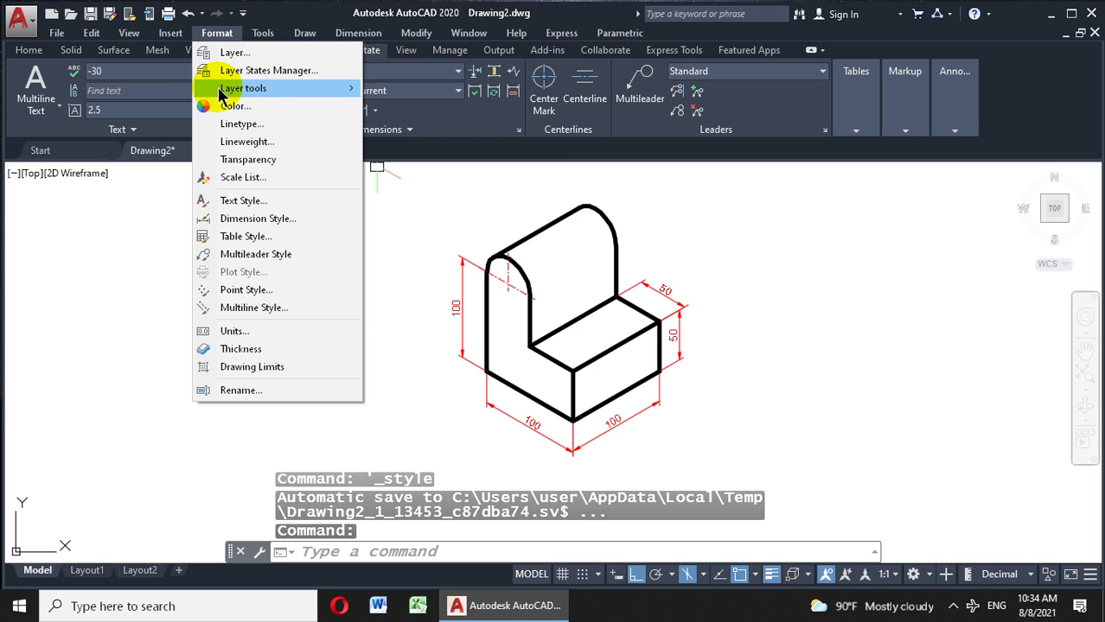
click(239, 218)
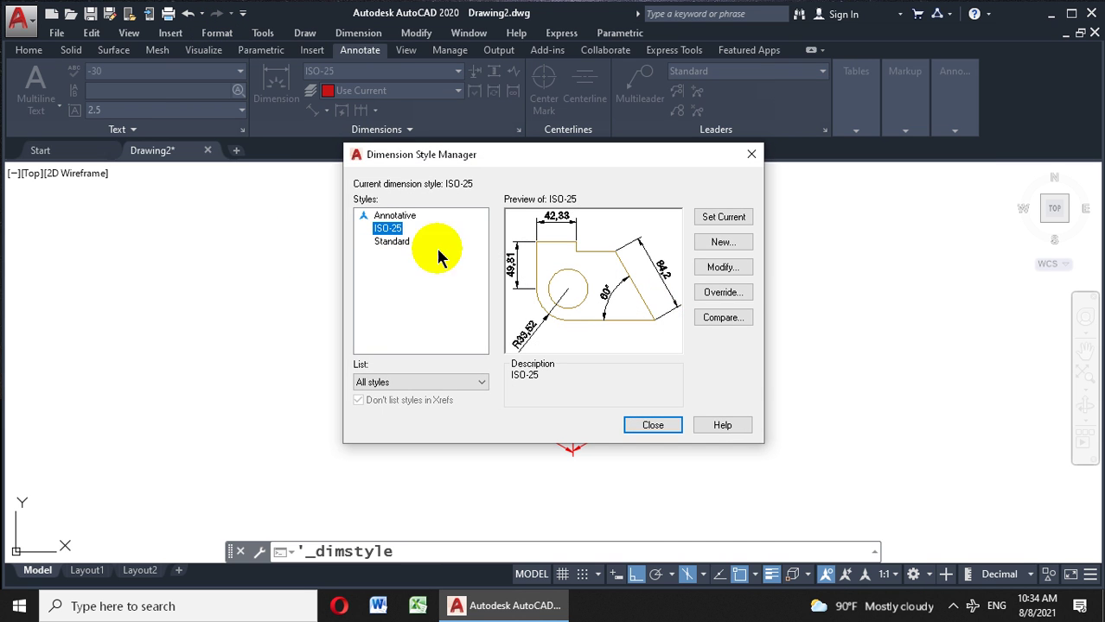
click(735, 244)
text(30)
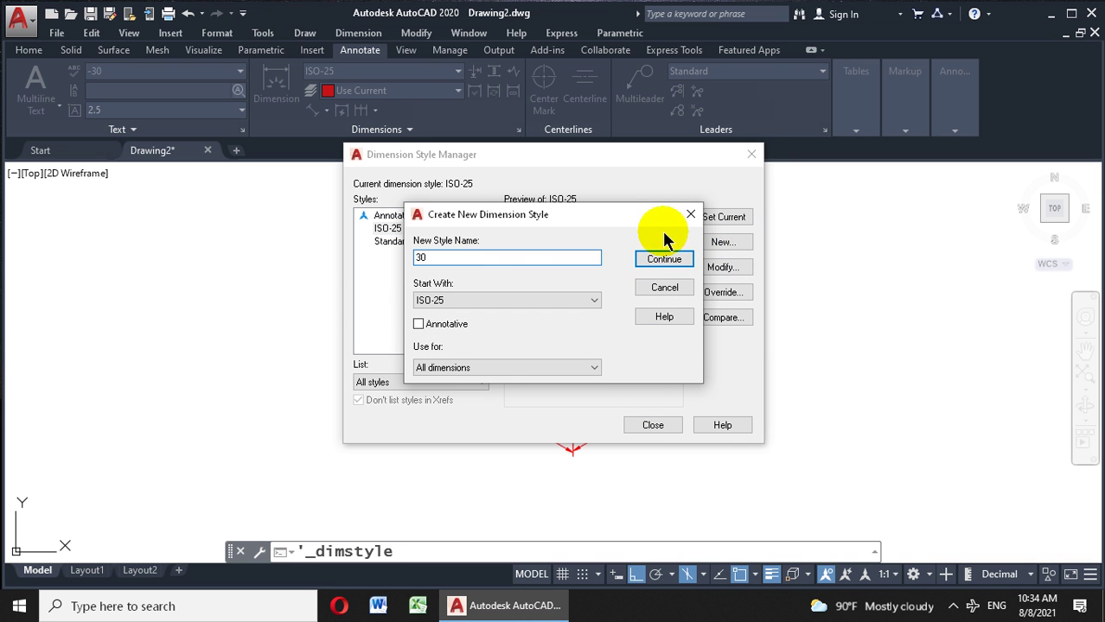
click(664, 259)
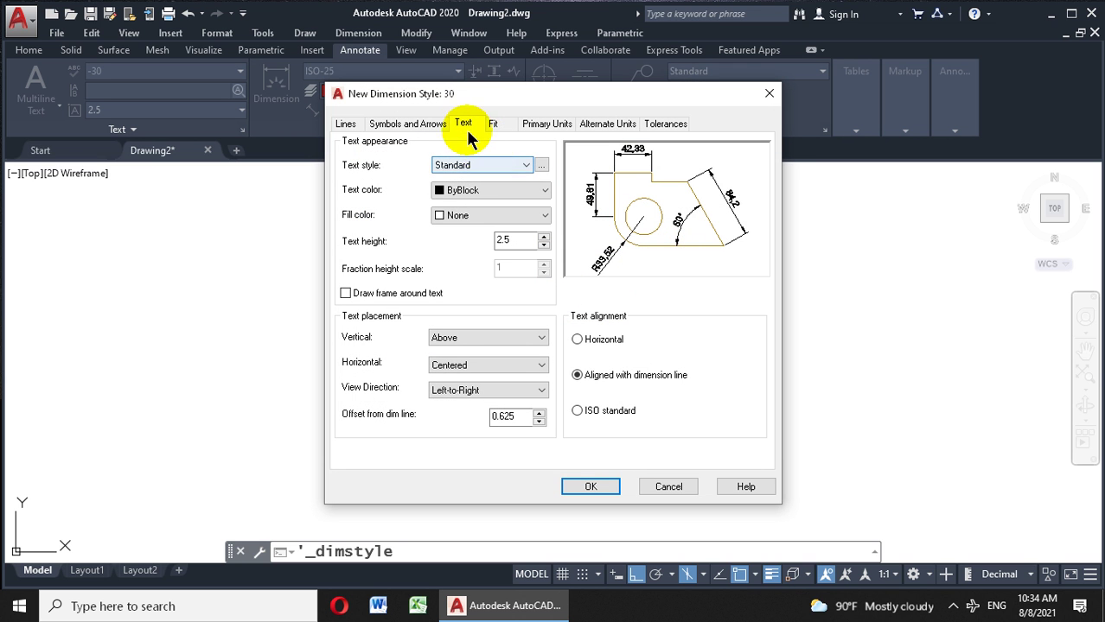
click(501, 164)
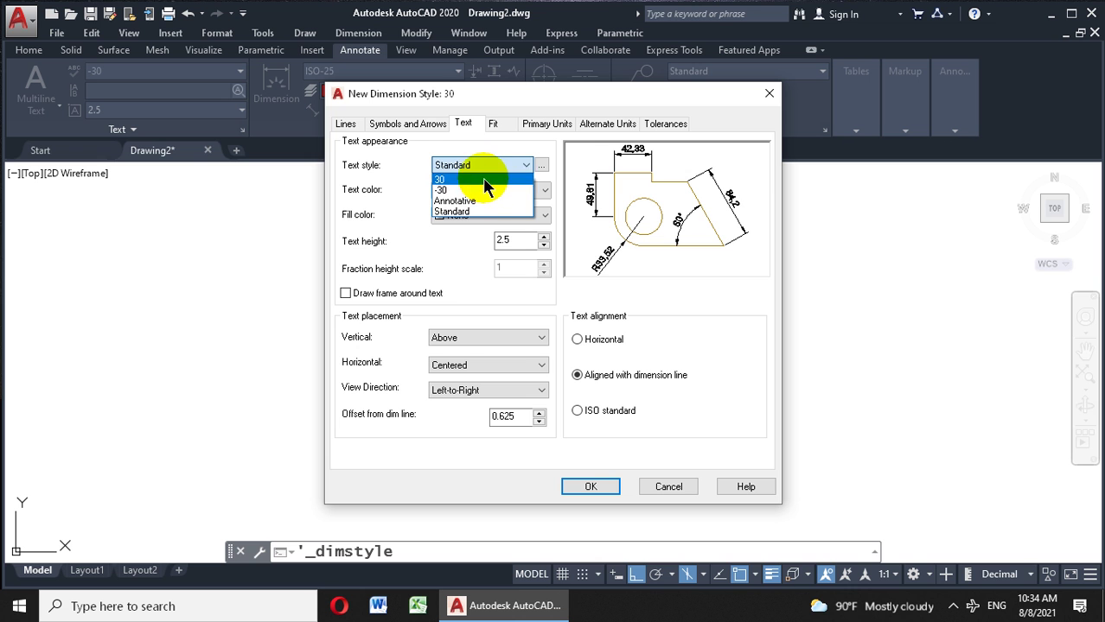
click(481, 179)
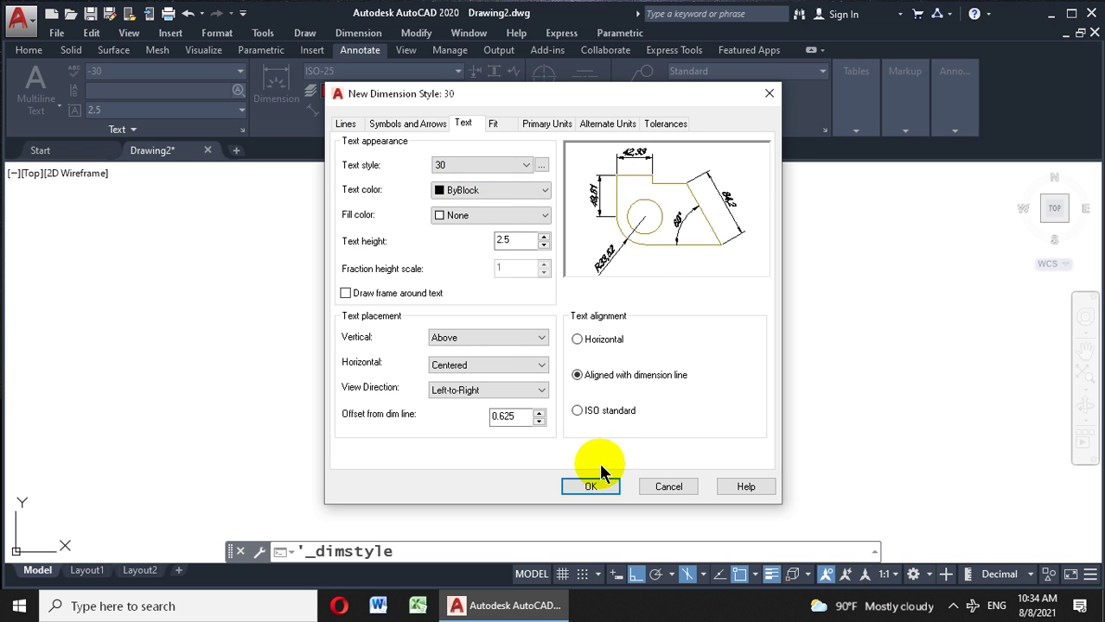
click(596, 487)
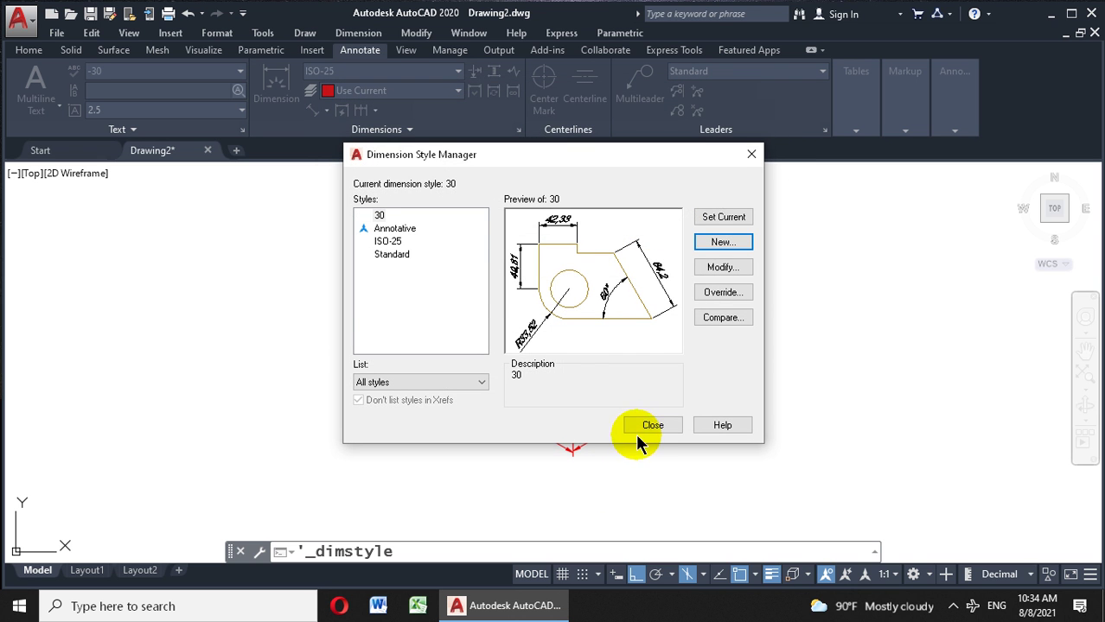
click(641, 424)
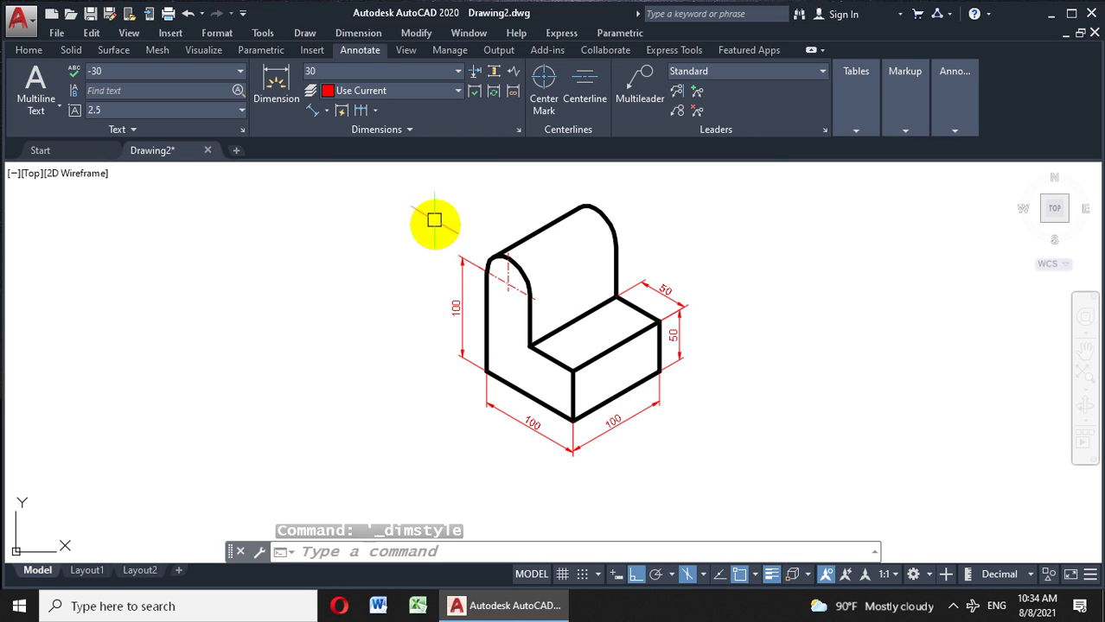
Create dimension style '-30' from style 30, using the -30 text style.
click(216, 34)
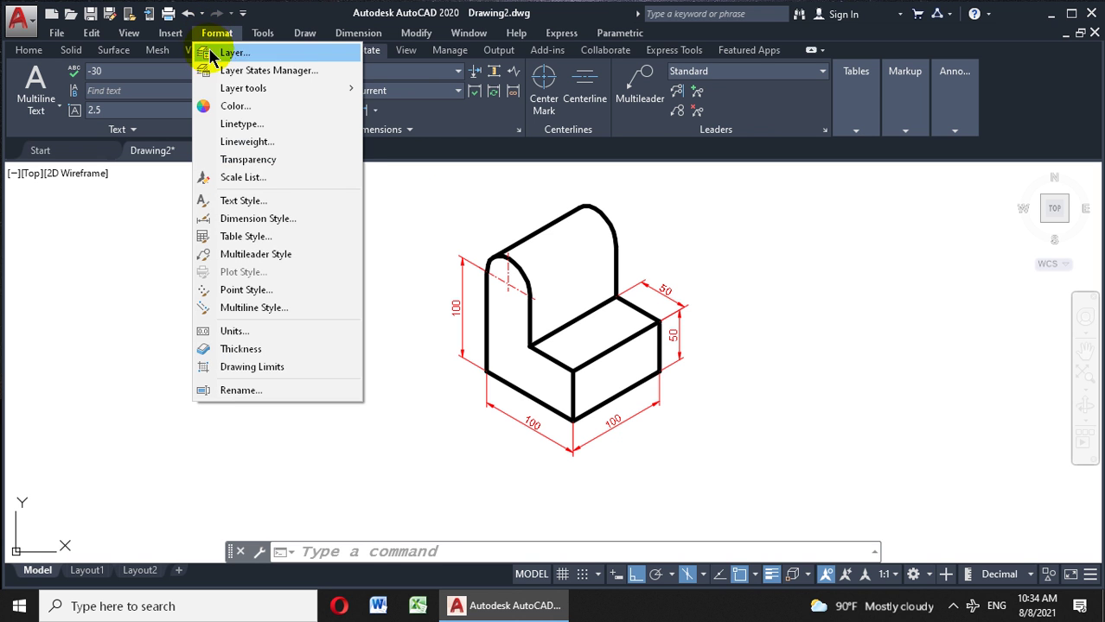
click(225, 222)
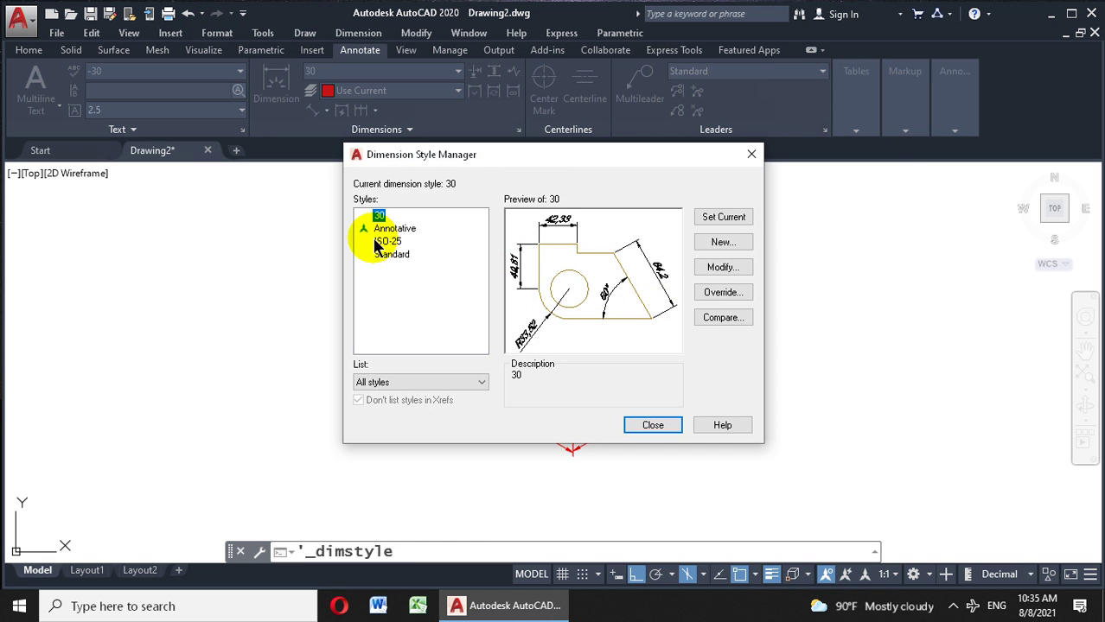
click(733, 249)
text(-30)
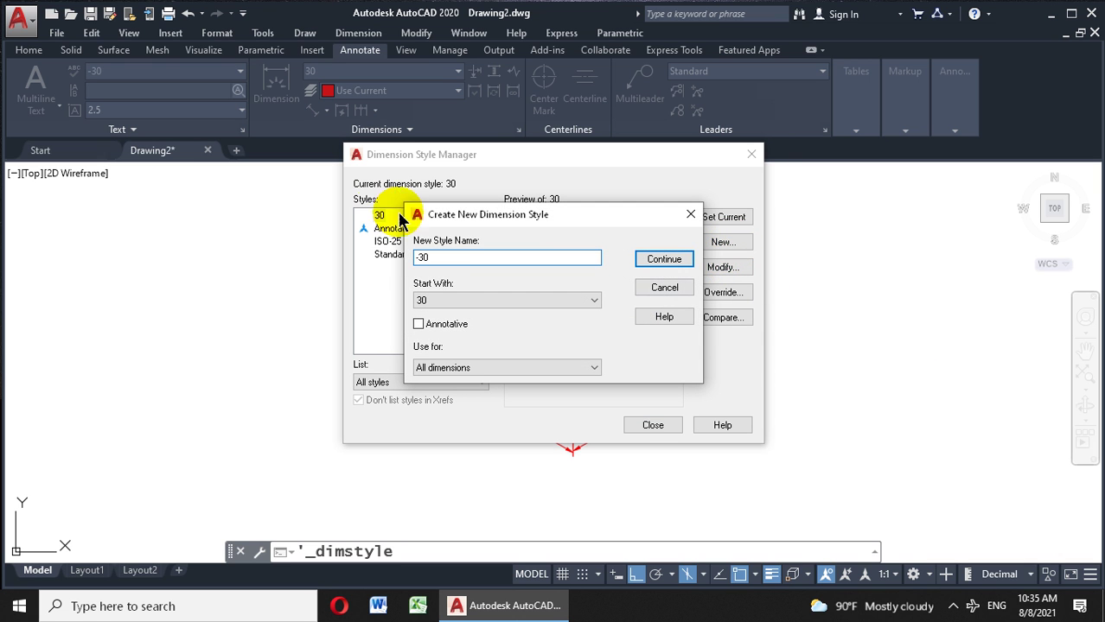
click(664, 259)
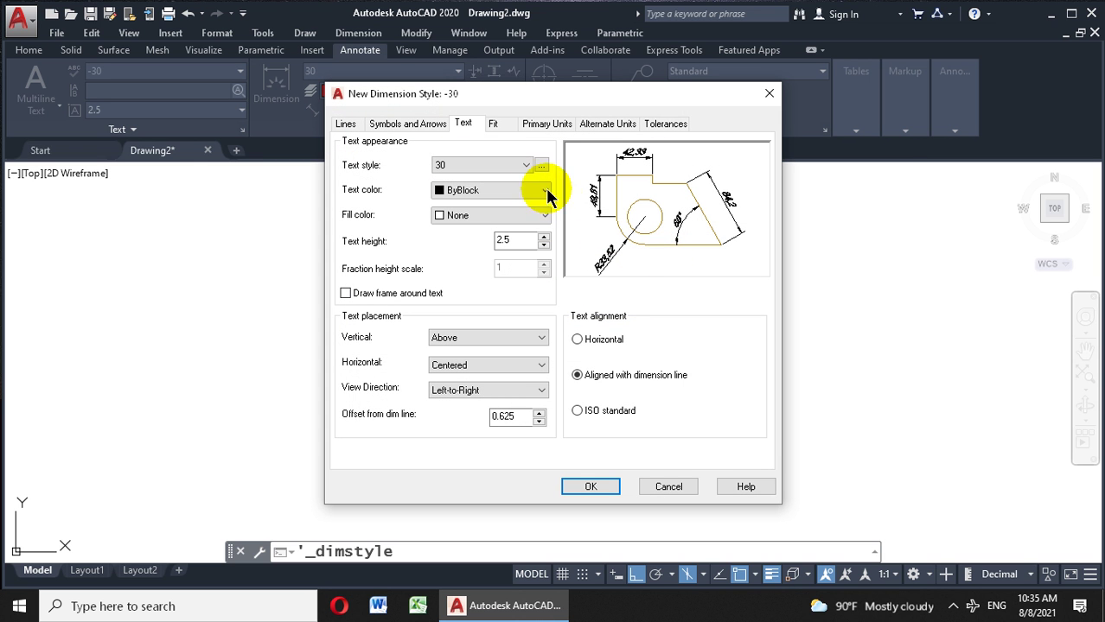
click(527, 166)
click(494, 191)
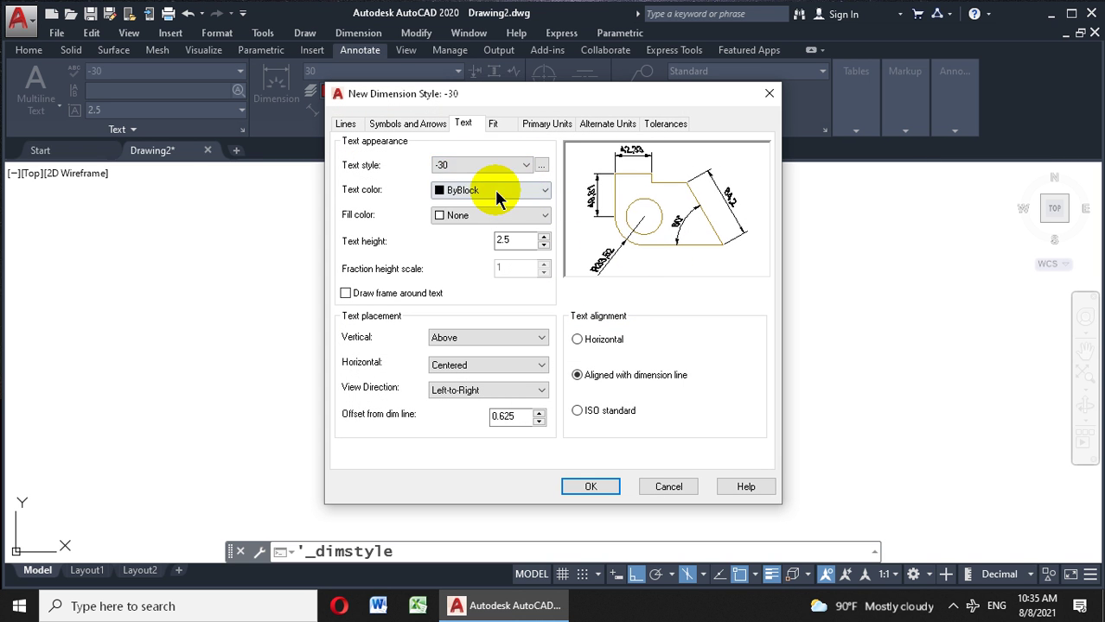
click(590, 488)
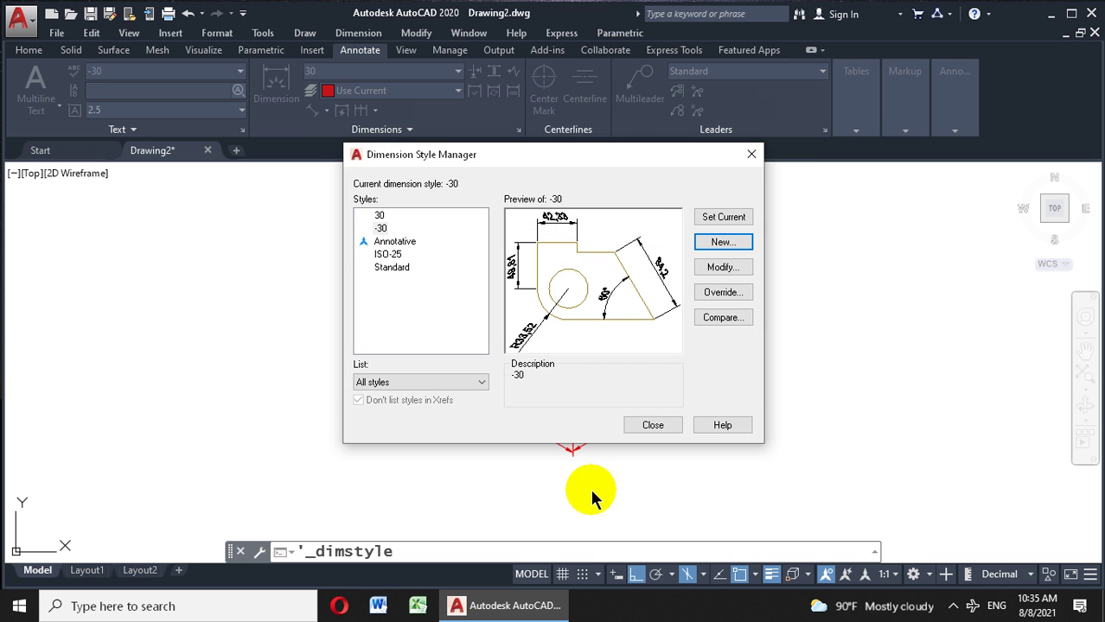
click(653, 425)
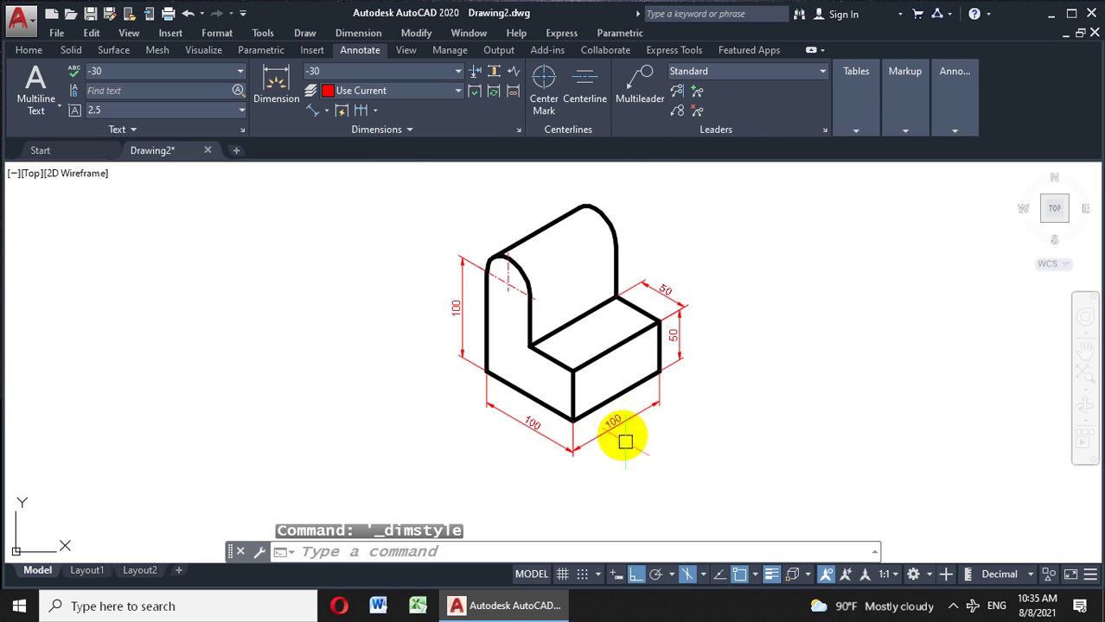
Give the lower-right and vertical 100 dimensions style 30, and the lower-left 100 style -30.
scroll(612, 475, up, 2)
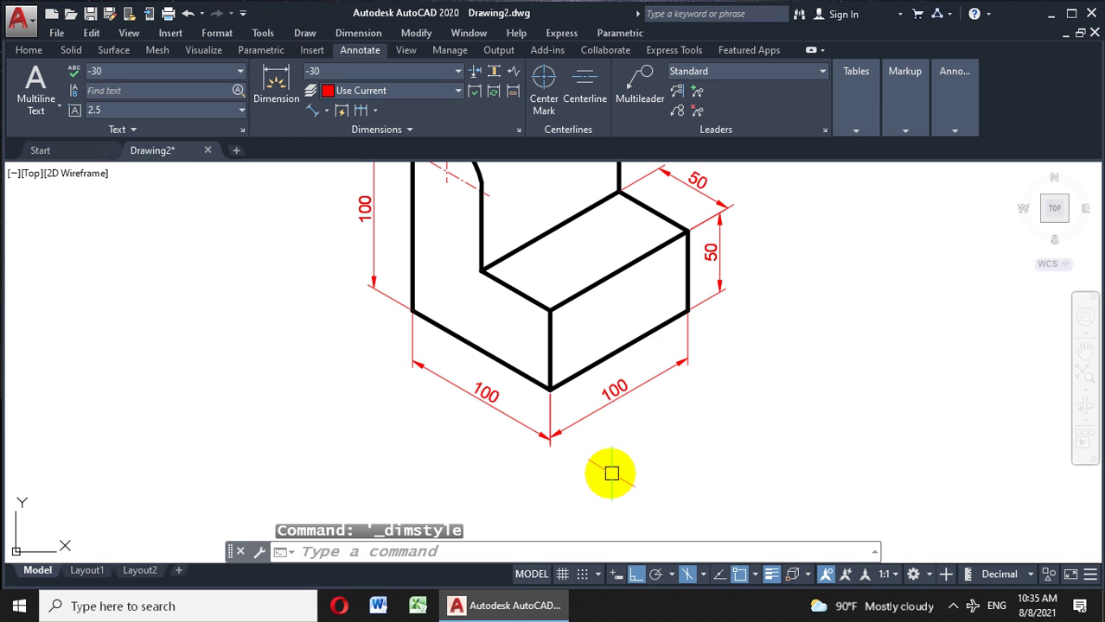
click(624, 388)
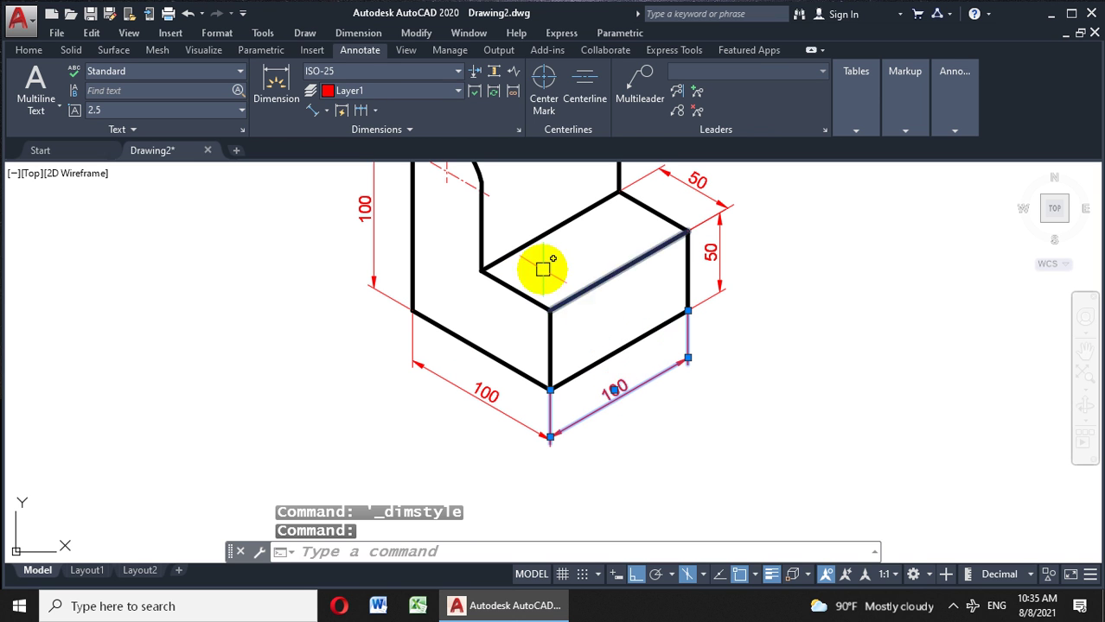
click(394, 75)
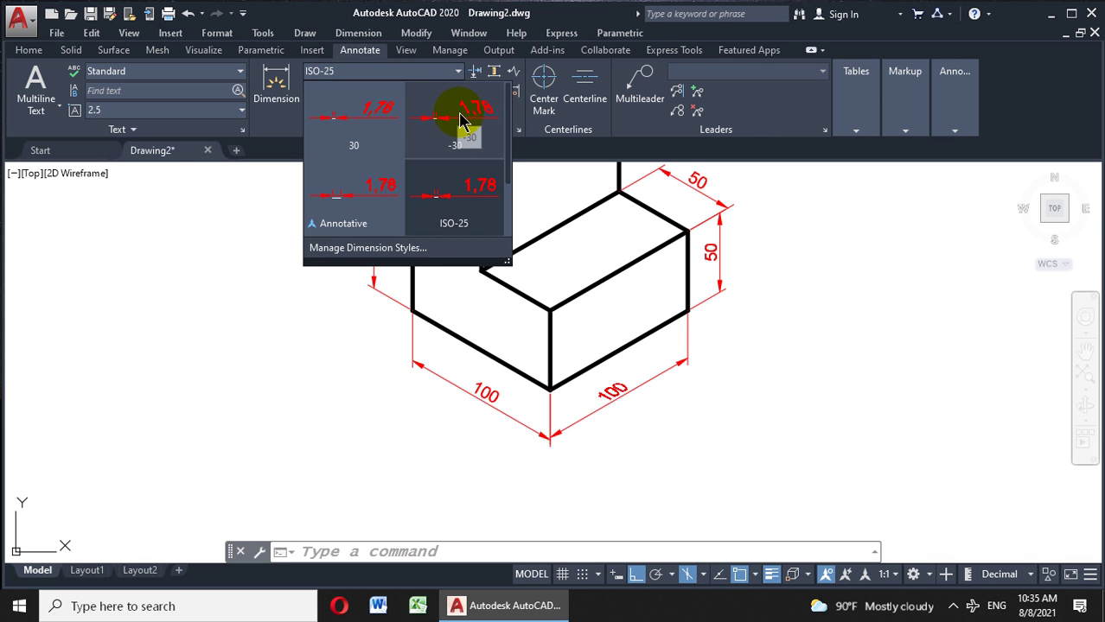
click(374, 138)
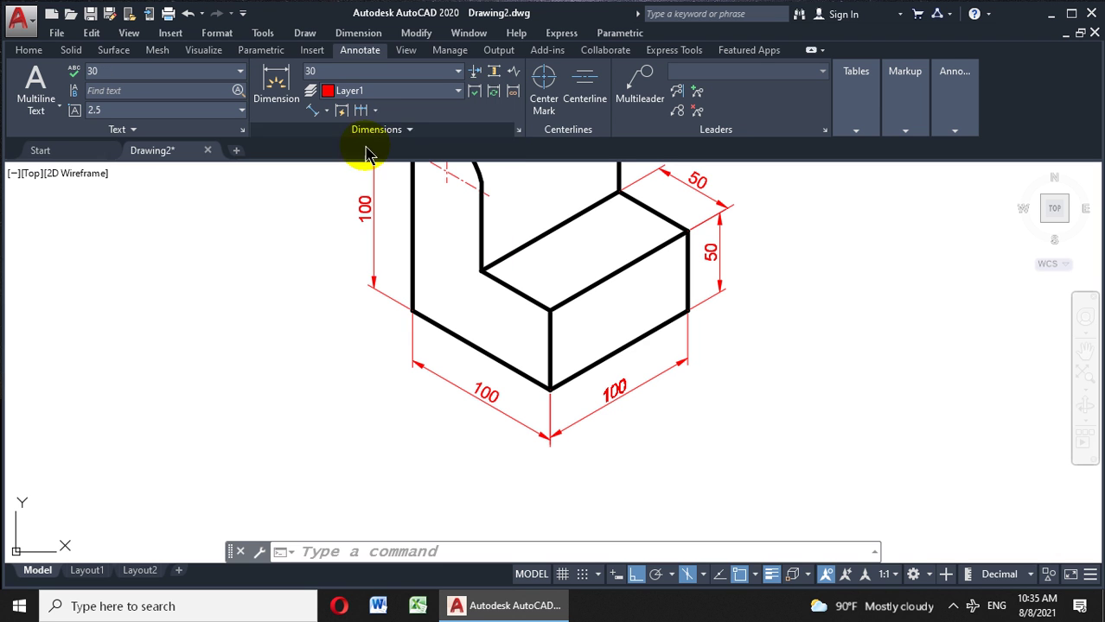
key(Escape)
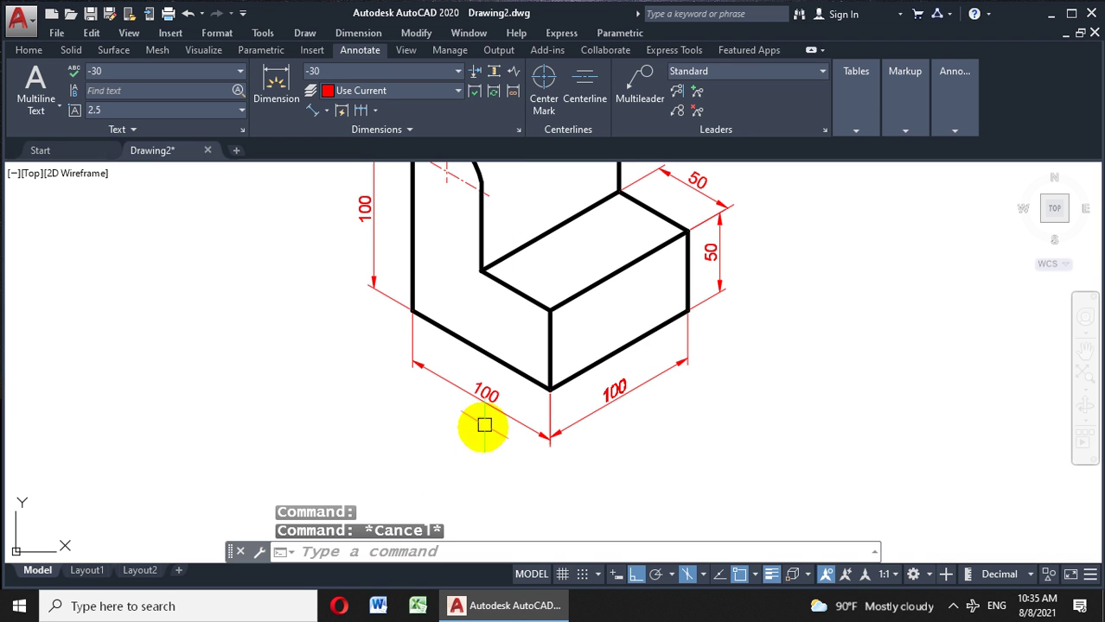
click(487, 394)
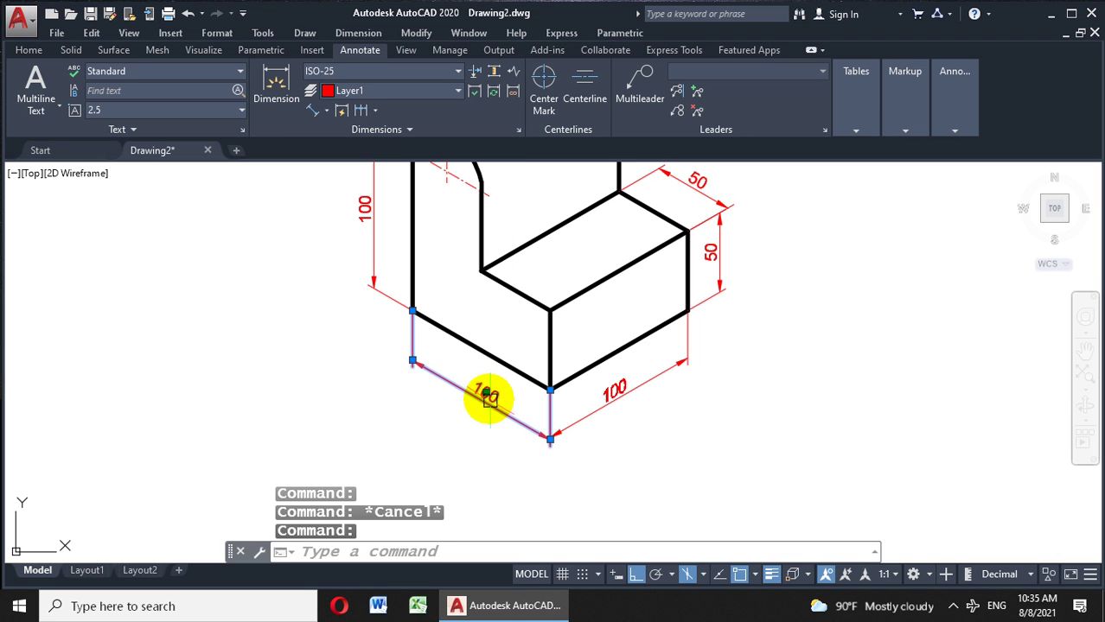
click(455, 72)
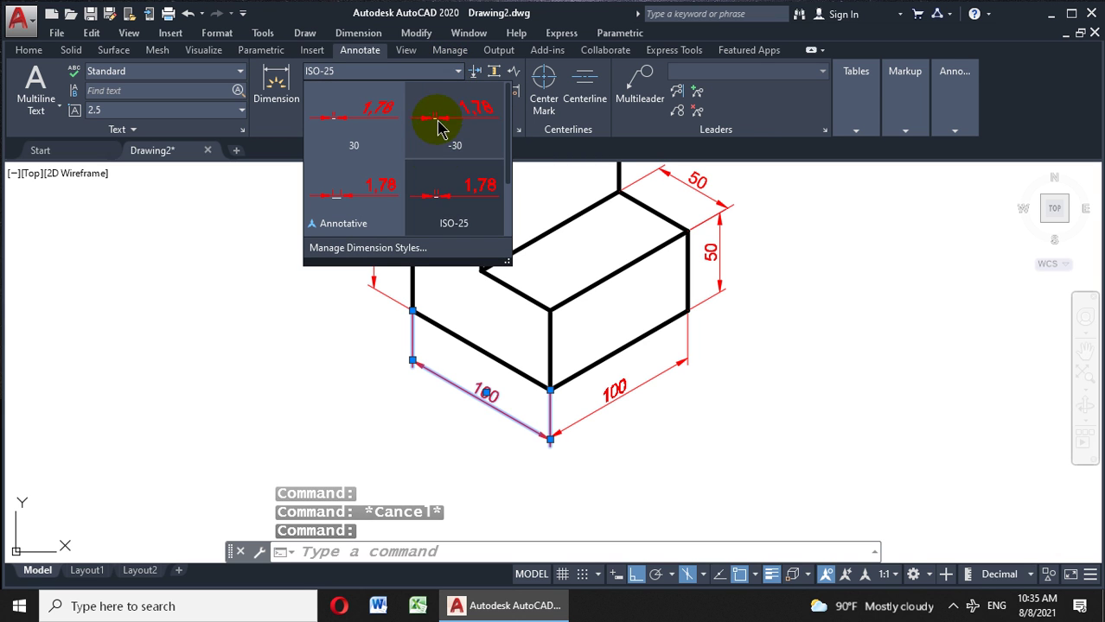
click(467, 144)
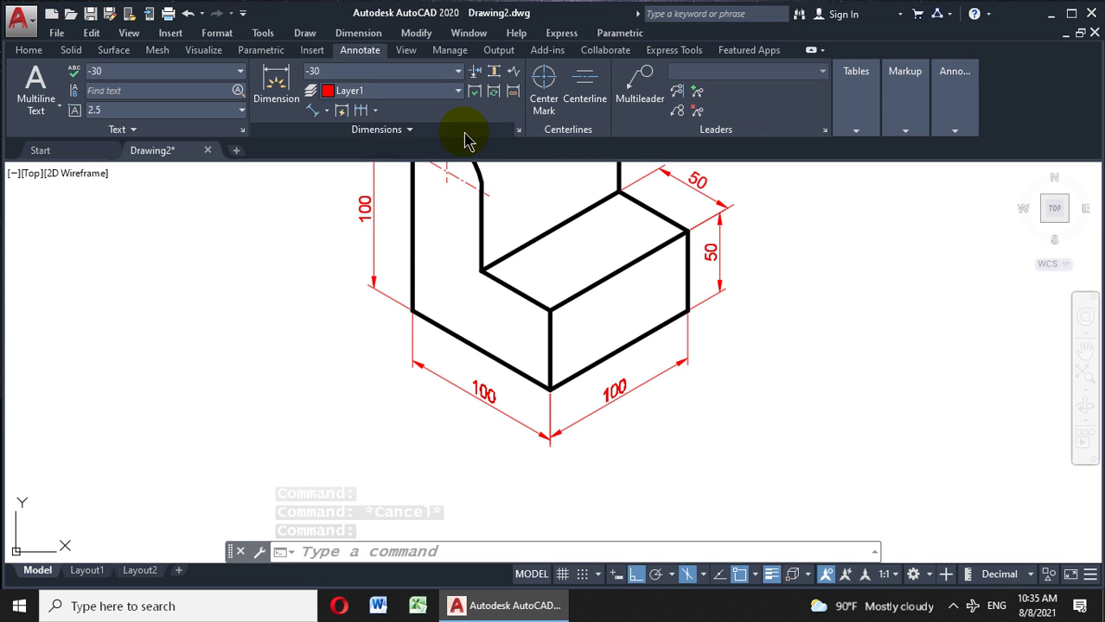
key(Escape)
scroll(506, 346, down, 2)
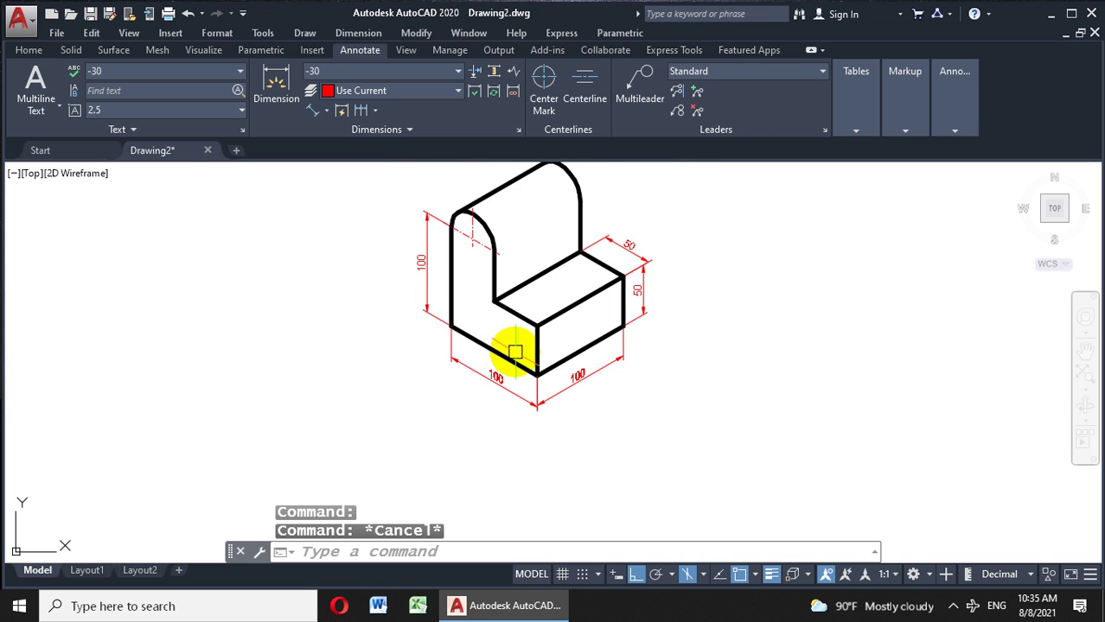
scroll(382, 208, up, 2)
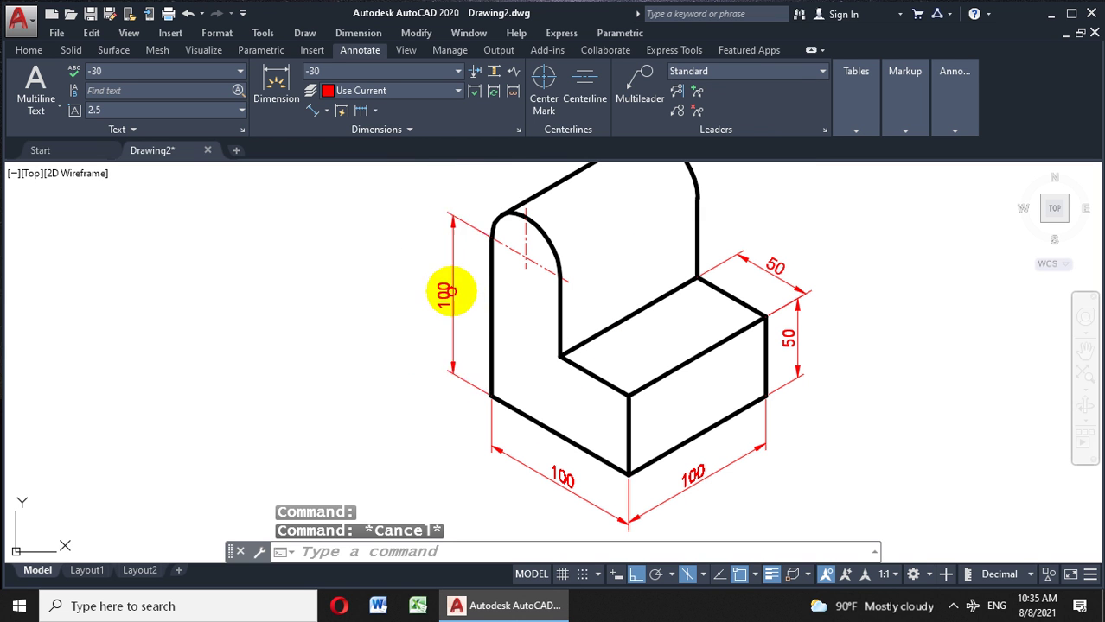
click(443, 293)
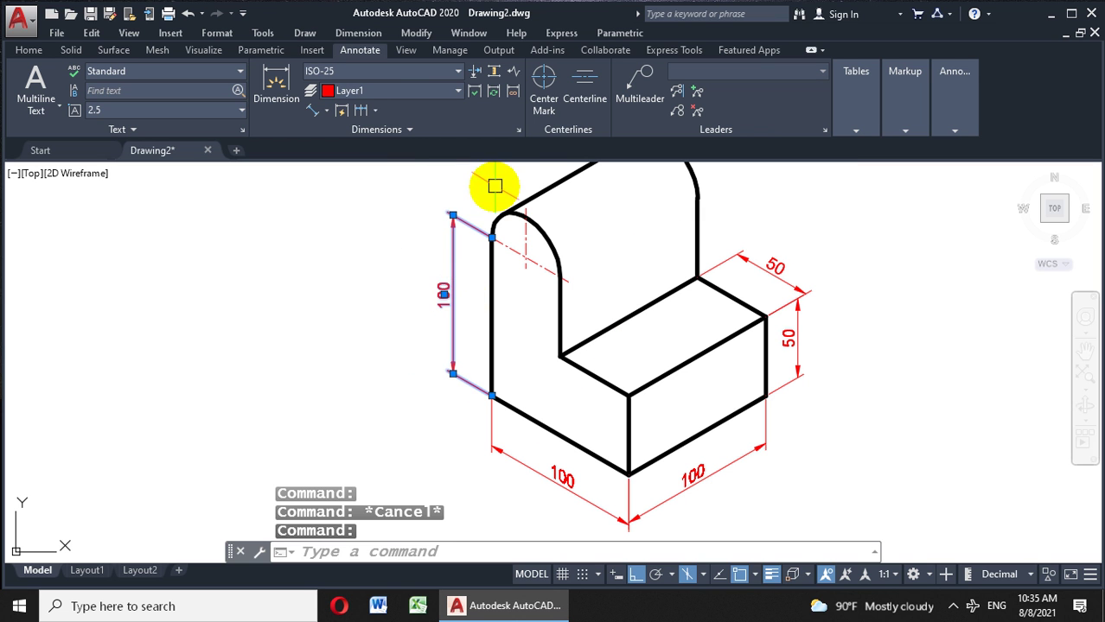
click(456, 73)
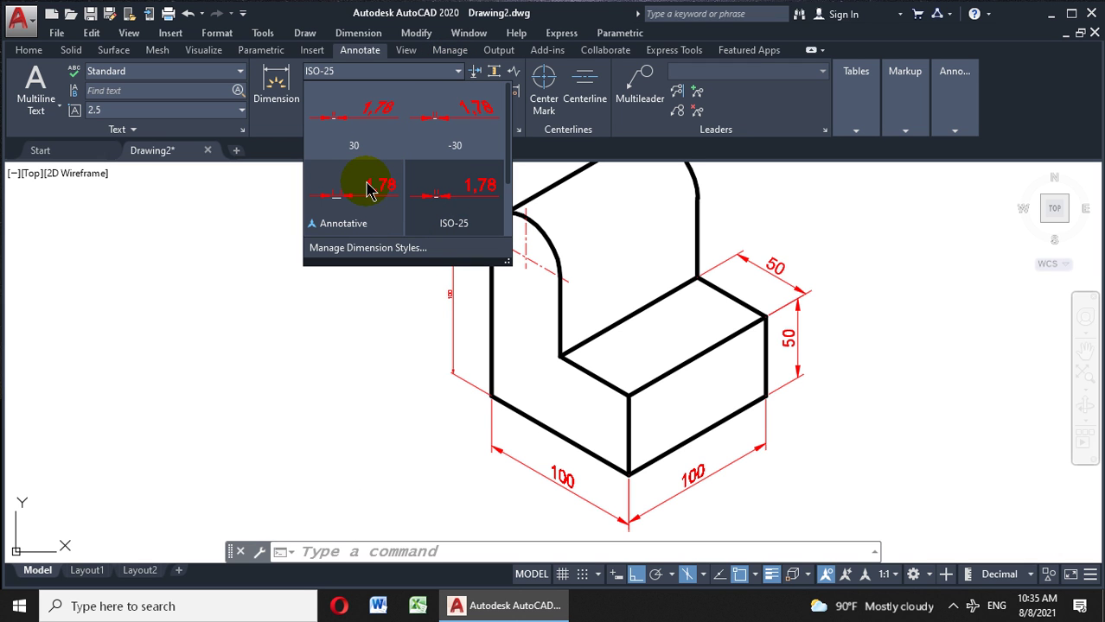
click(374, 121)
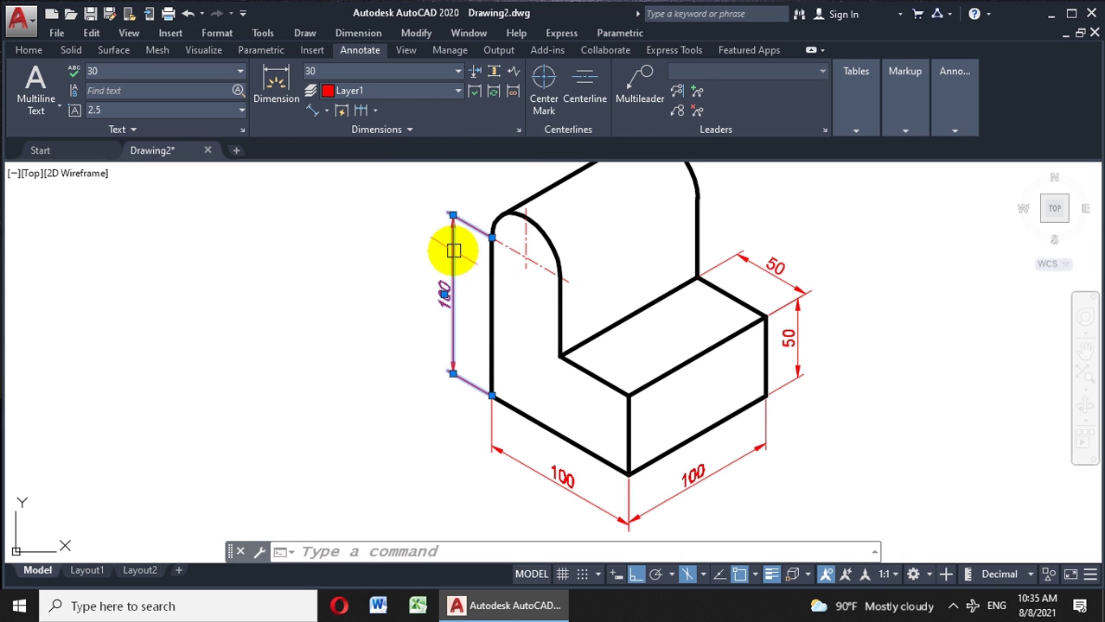
key(Escape)
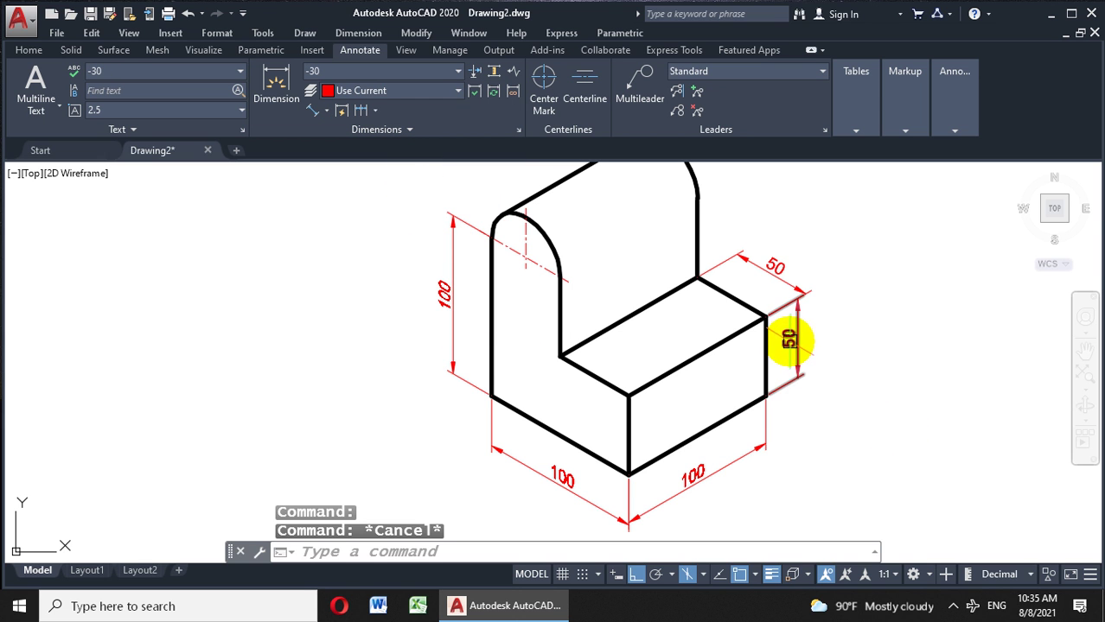
Give the vertical 50 dimension style -30 and the top 50 dimension style 30.
click(788, 340)
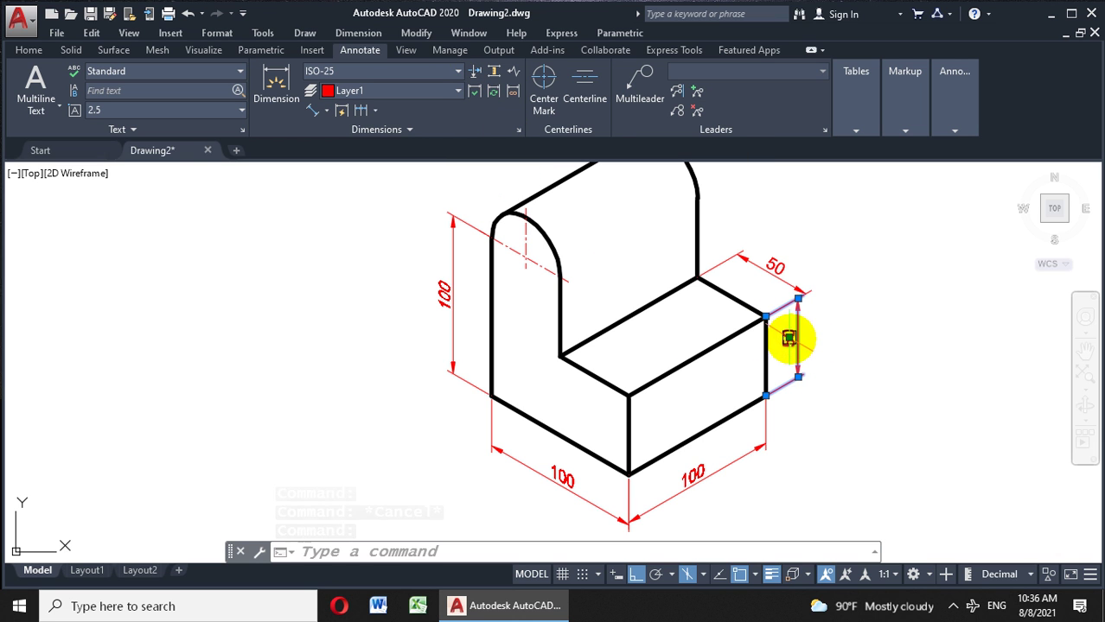
click(426, 76)
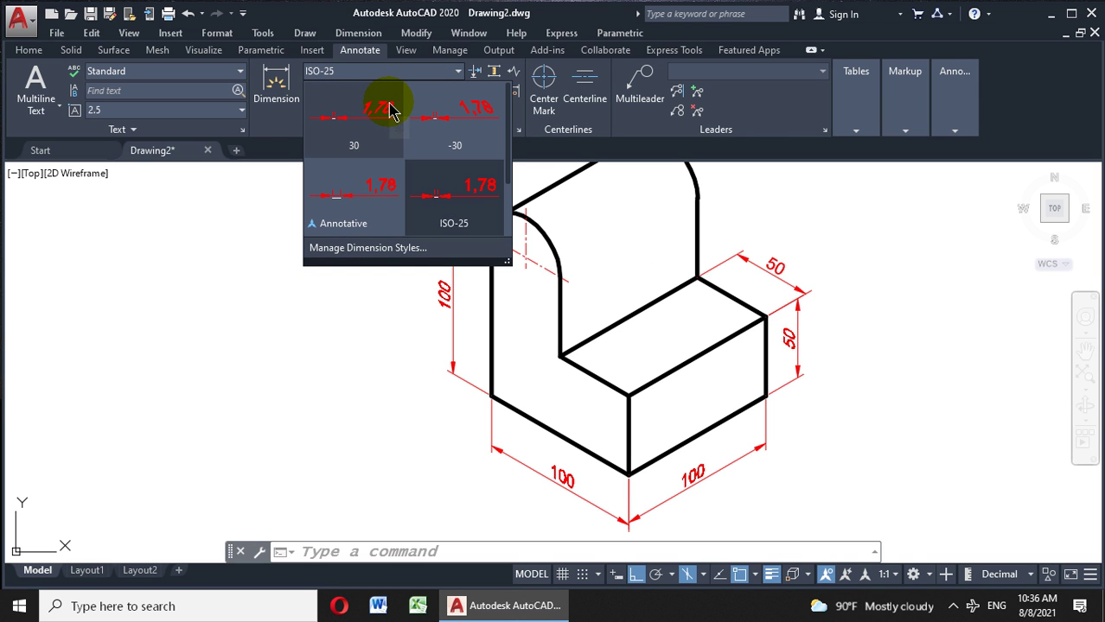
click(438, 121)
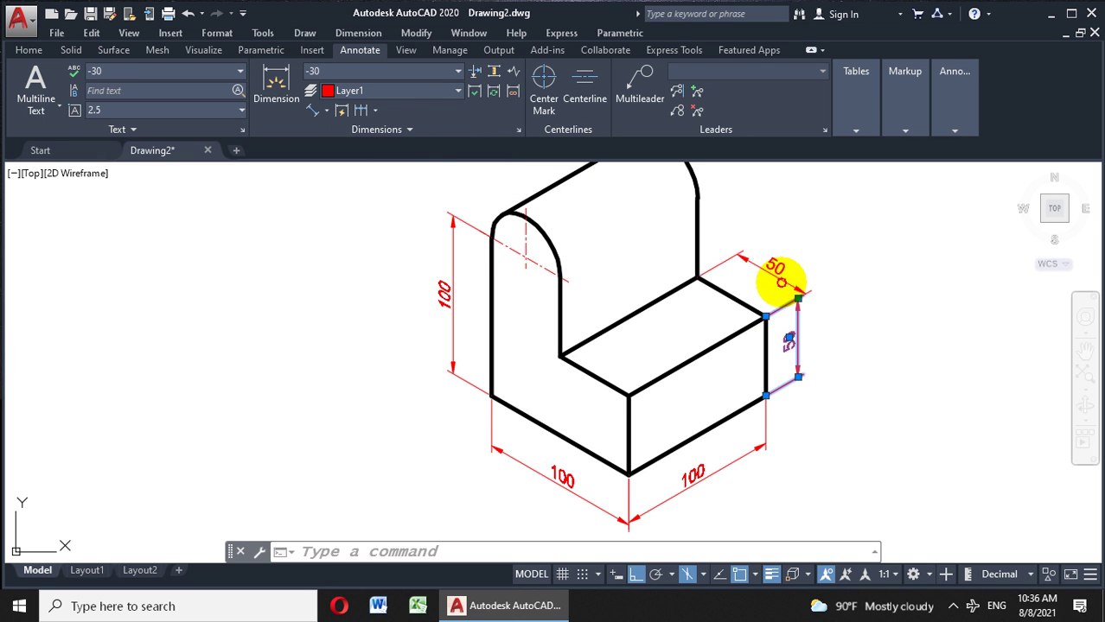
click(777, 263)
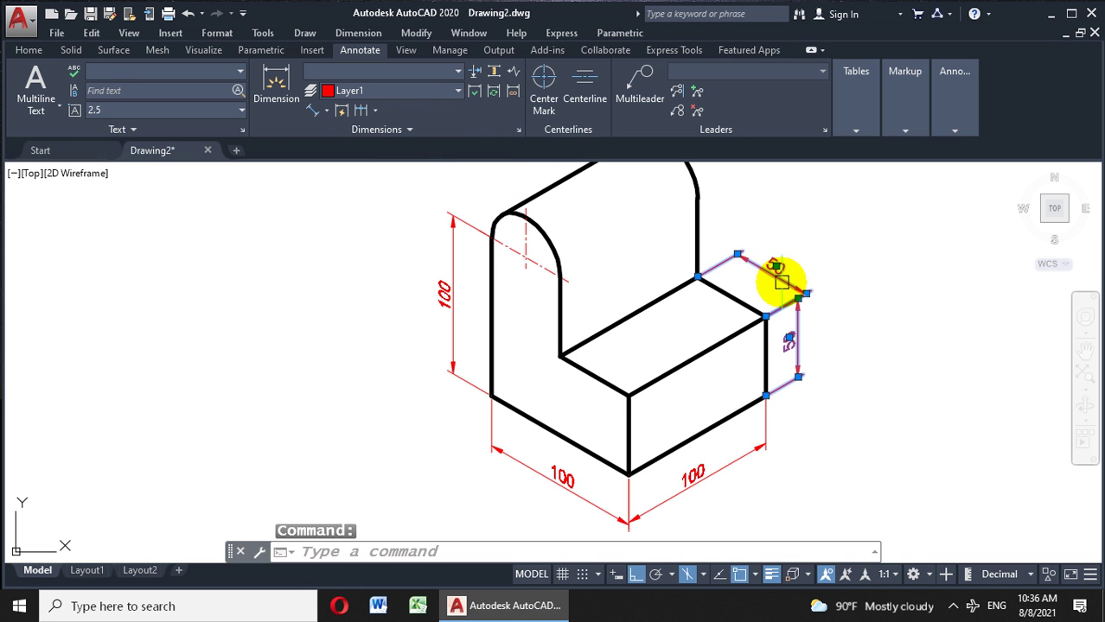
click(452, 77)
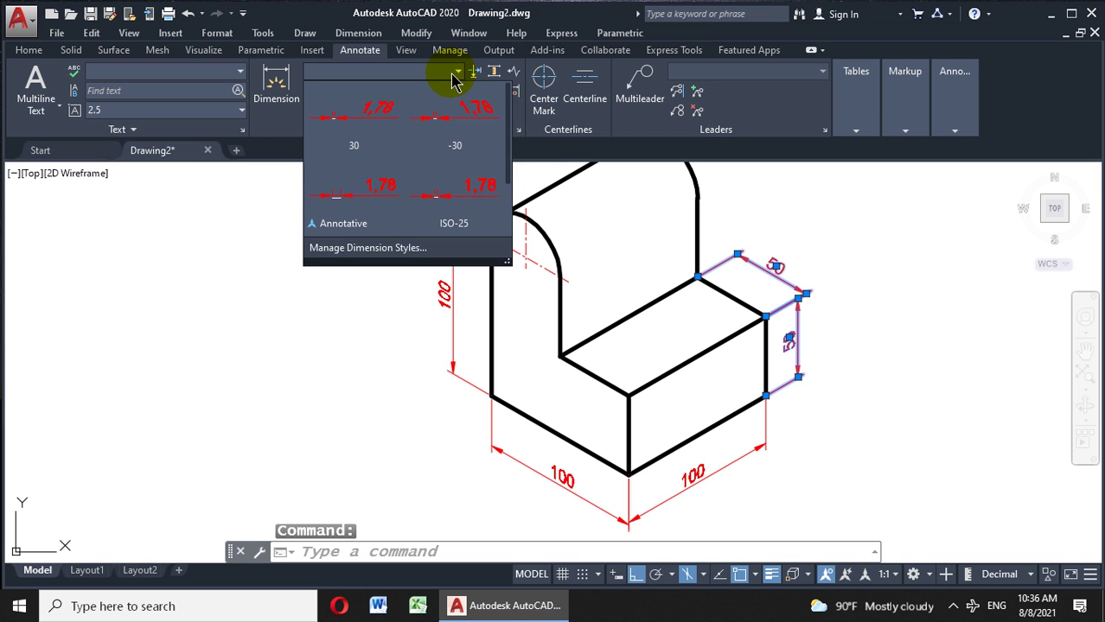
click(482, 151)
key(Escape)
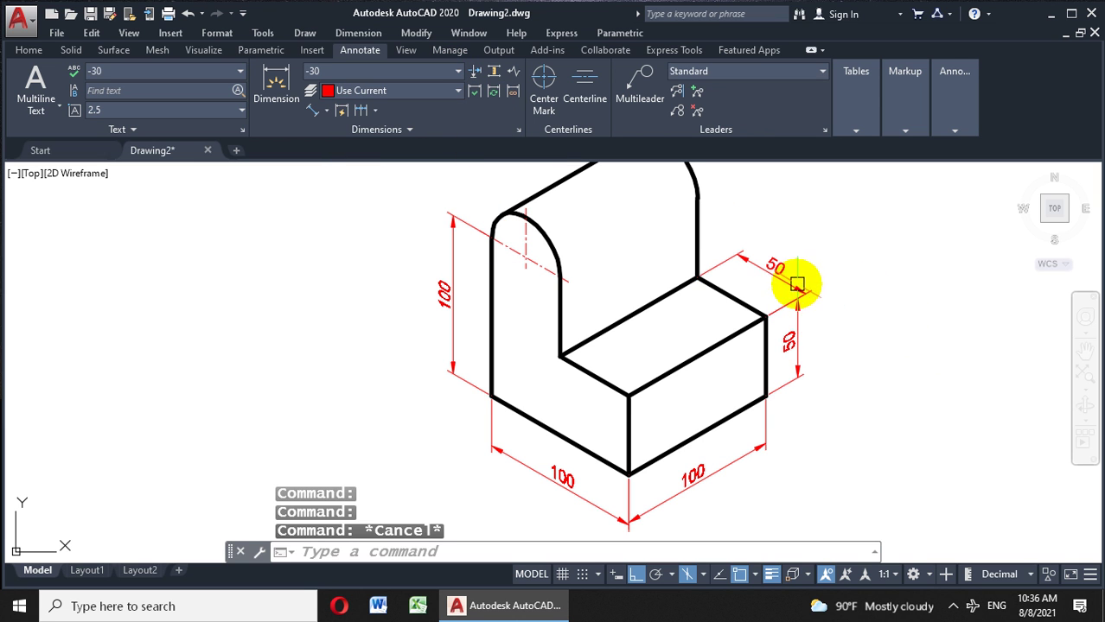
click(796, 283)
click(370, 78)
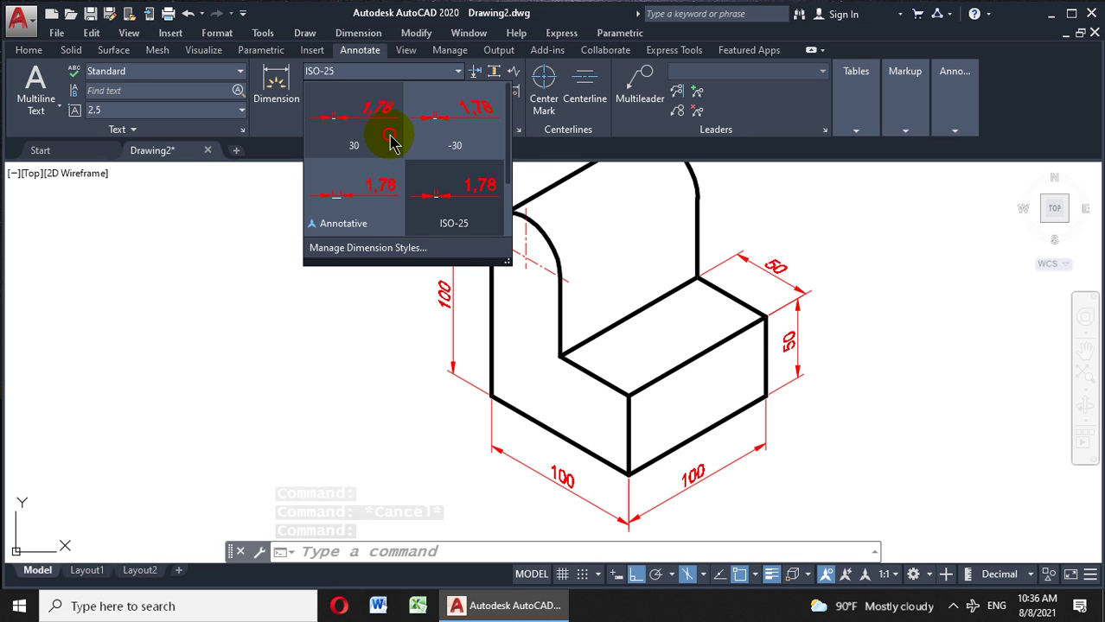
click(419, 152)
key(Escape)
Snap the shared dimension grip to the block's bottom front corner endpoint.
scroll(783, 318, up, 4)
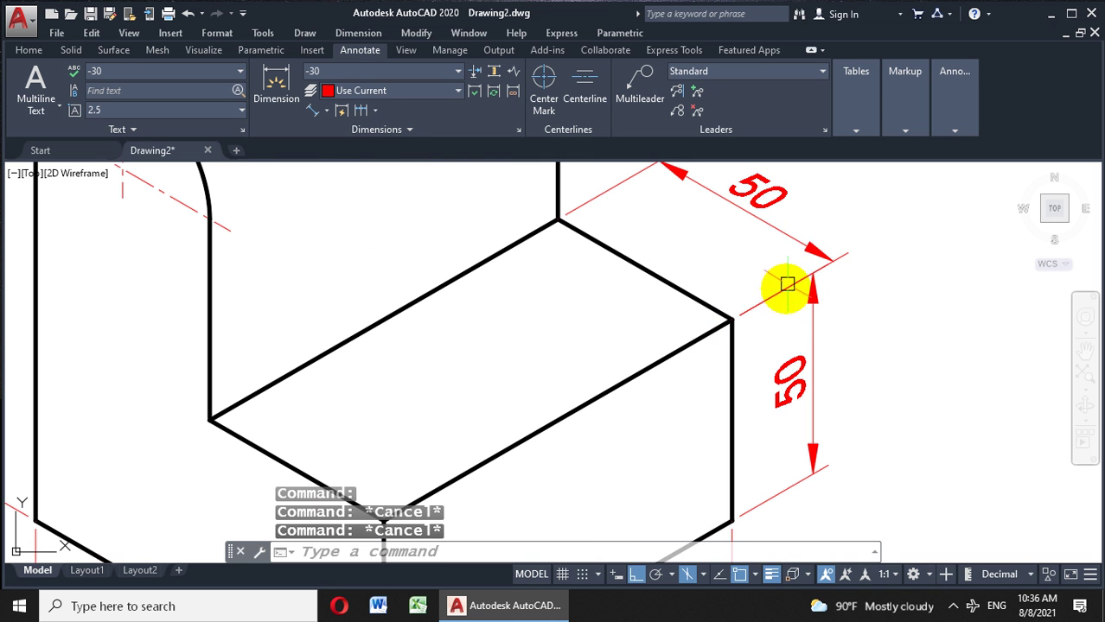
click(809, 243)
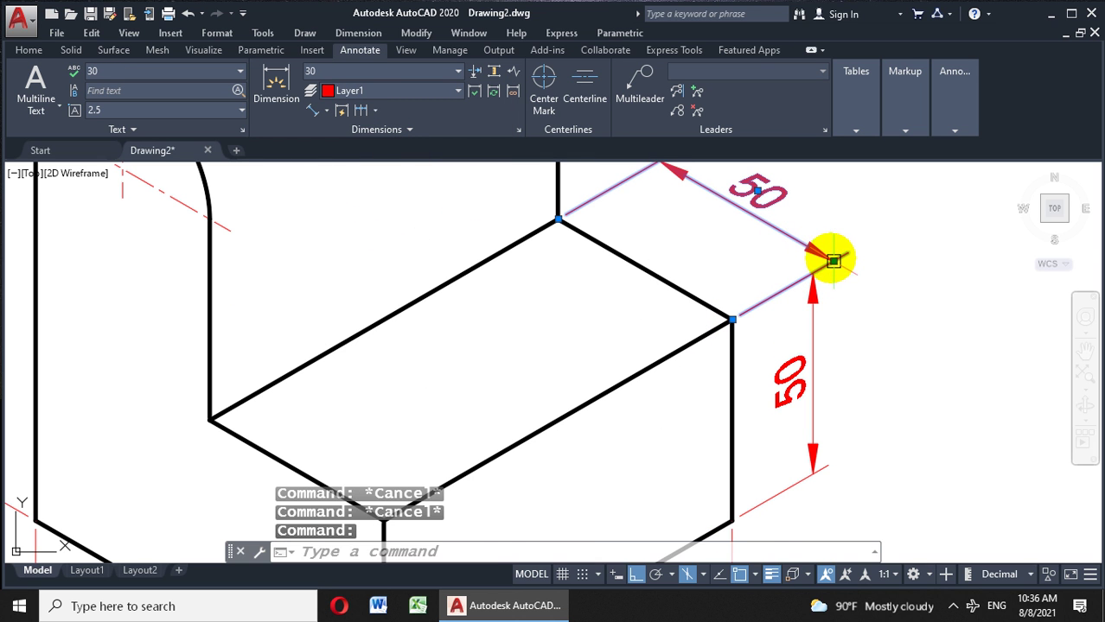
click(832, 260)
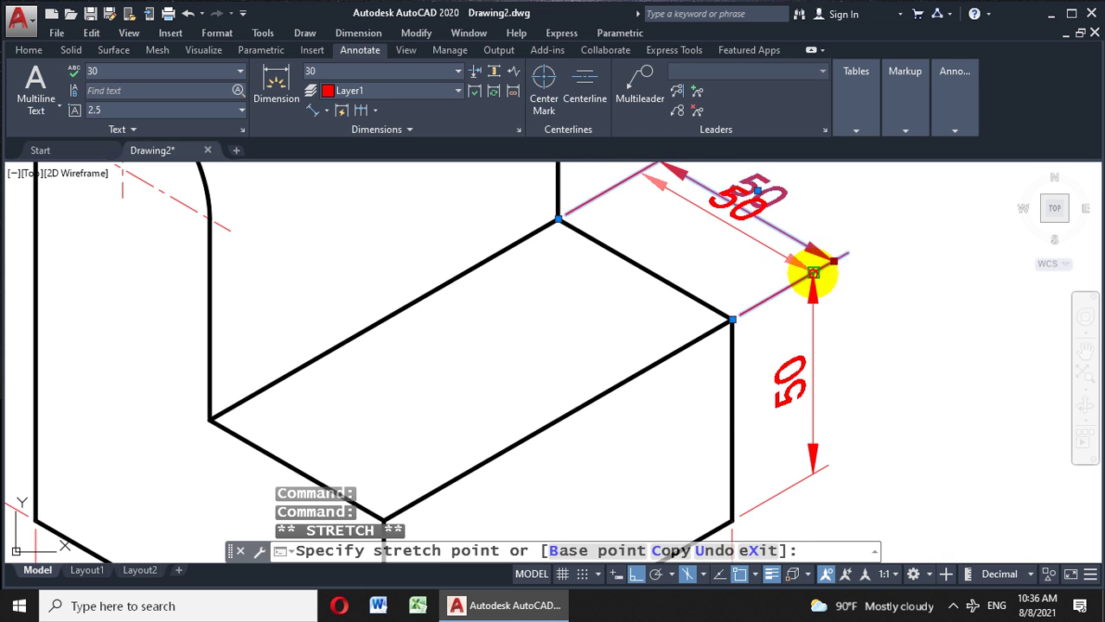
scroll(814, 294, down, 4)
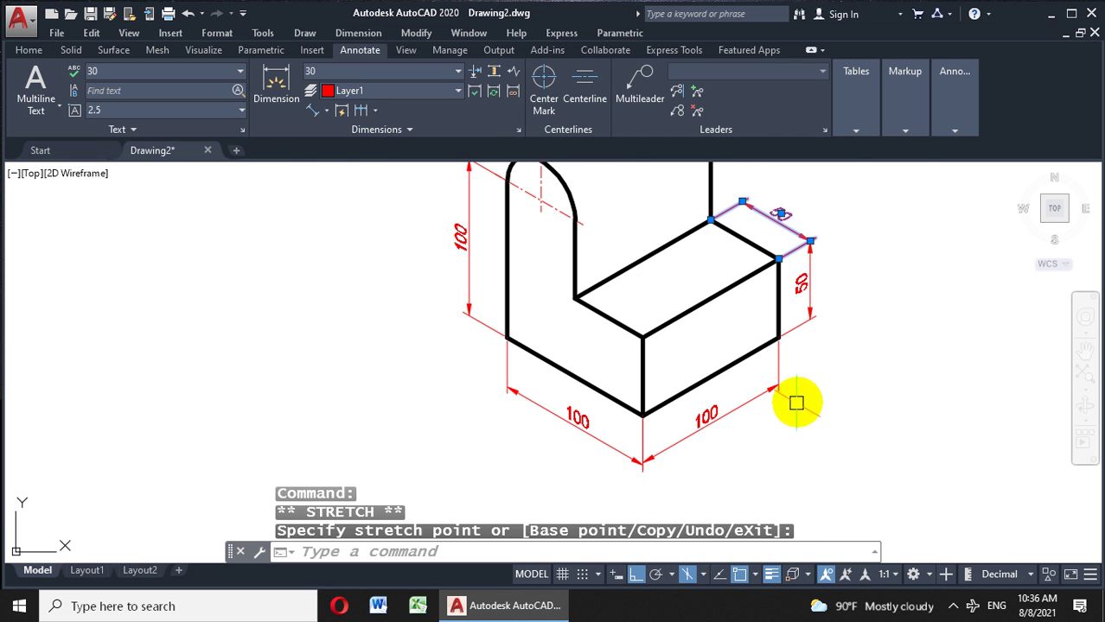
scroll(642, 463, up, 4)
click(623, 445)
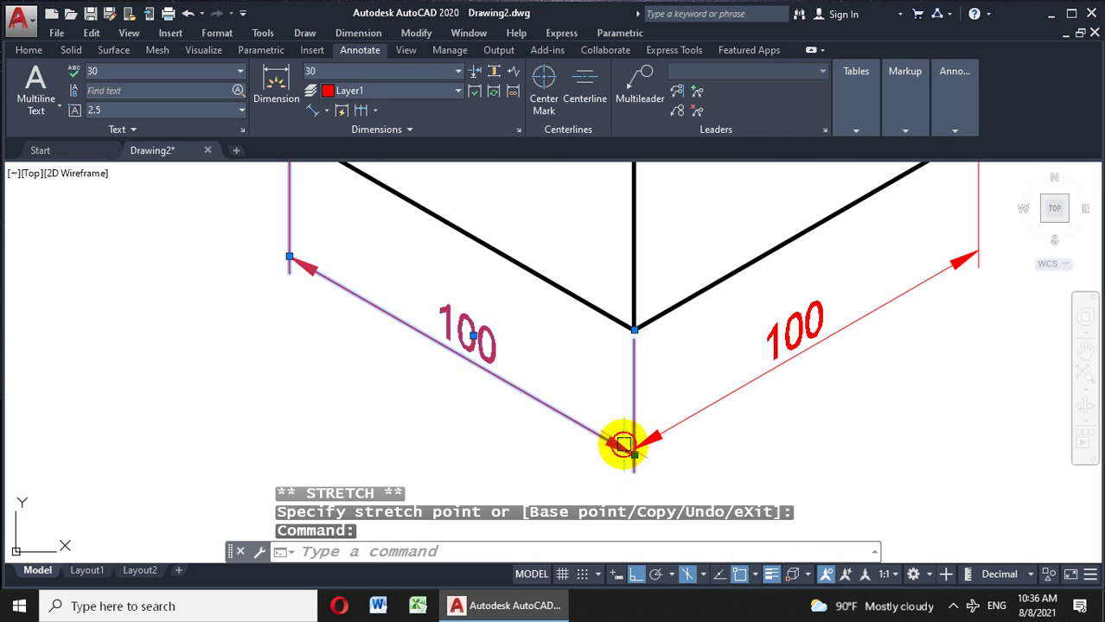
click(635, 456)
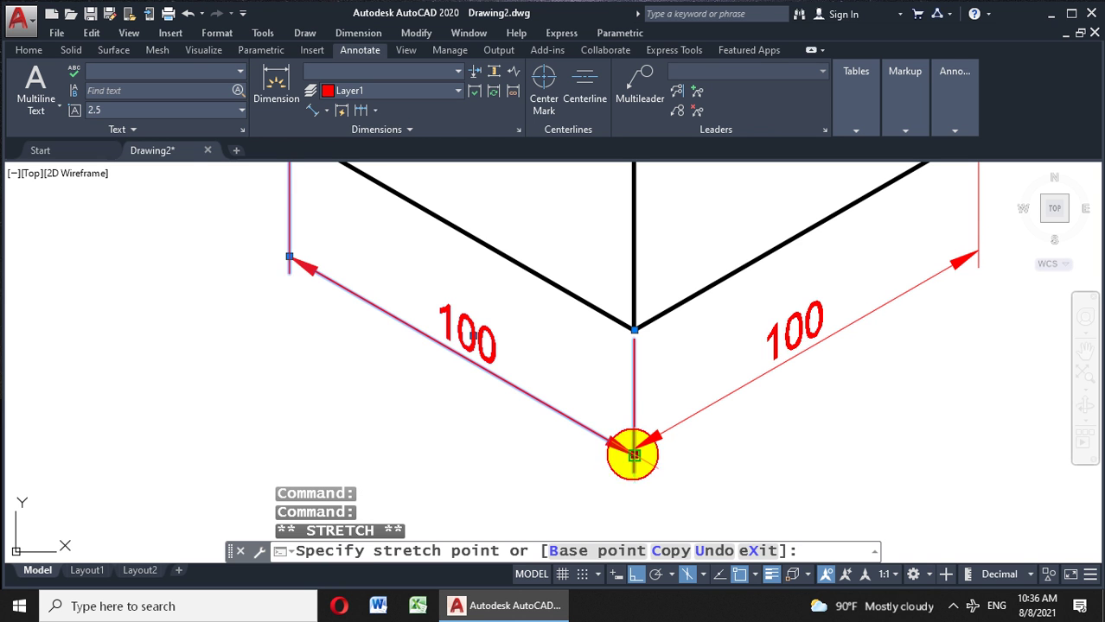
scroll(638, 445, up, 3)
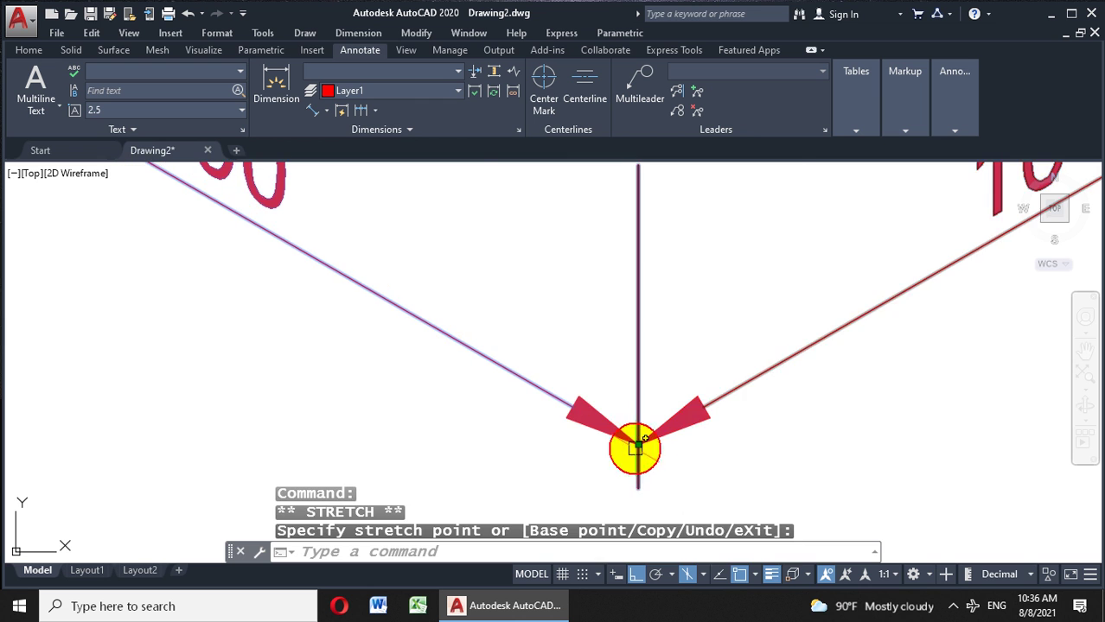
scroll(637, 432, down, 3)
scroll(637, 406, down, 3)
scroll(591, 294, up, 3)
key(Escape)
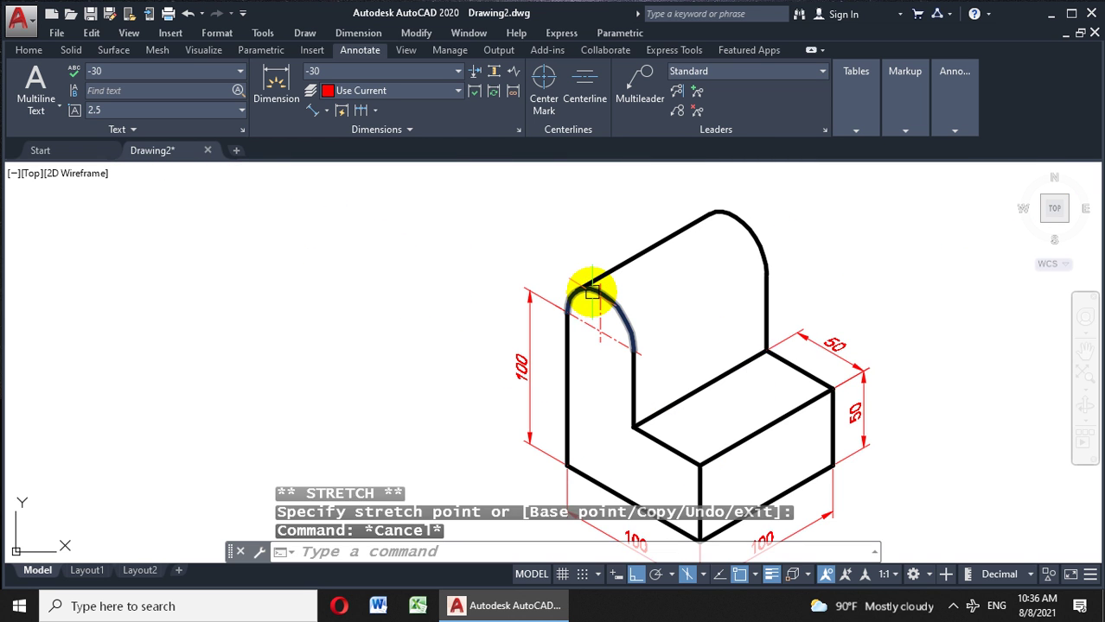
key(Escape)
scroll(591, 298, down, 2)
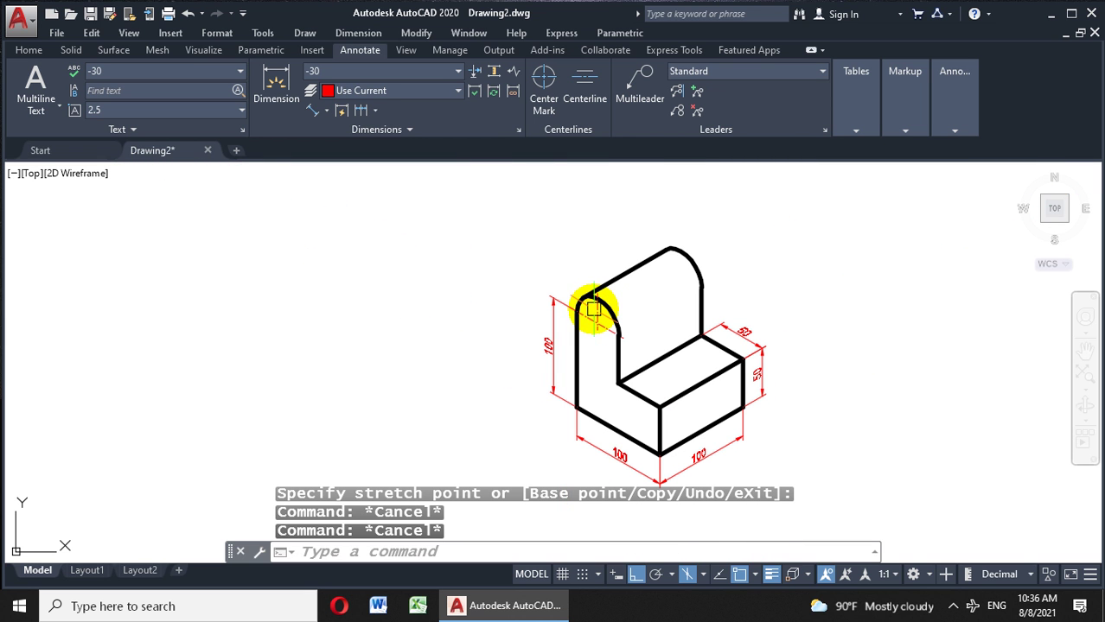
Start a multileader on the rounded top's arc, Ortho off, landing above-left of the part.
click(644, 83)
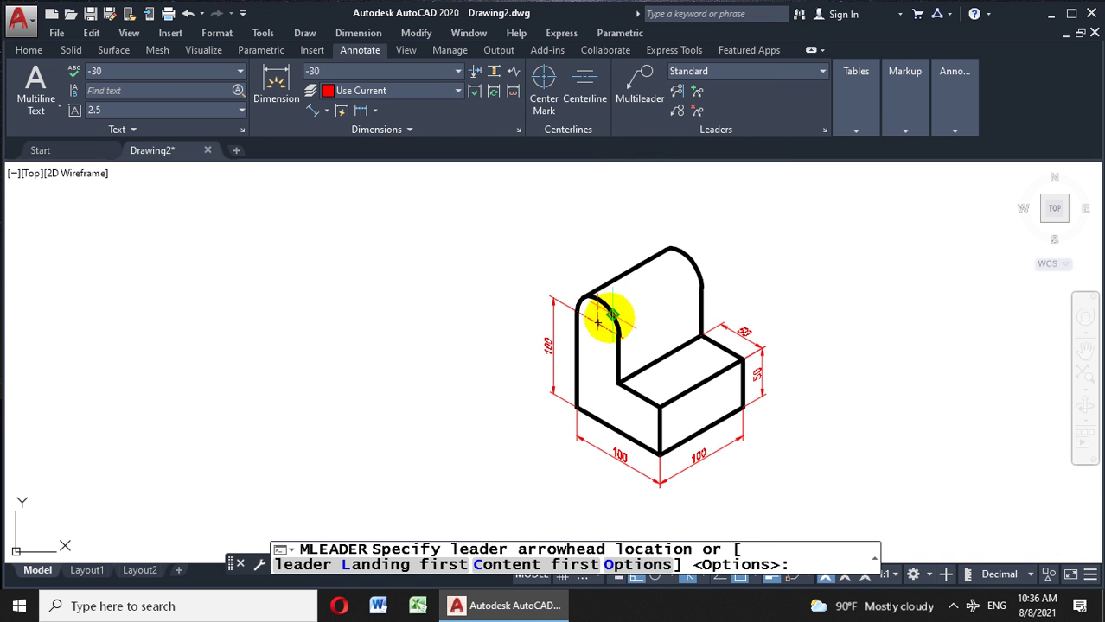
scroll(610, 312, up, 3)
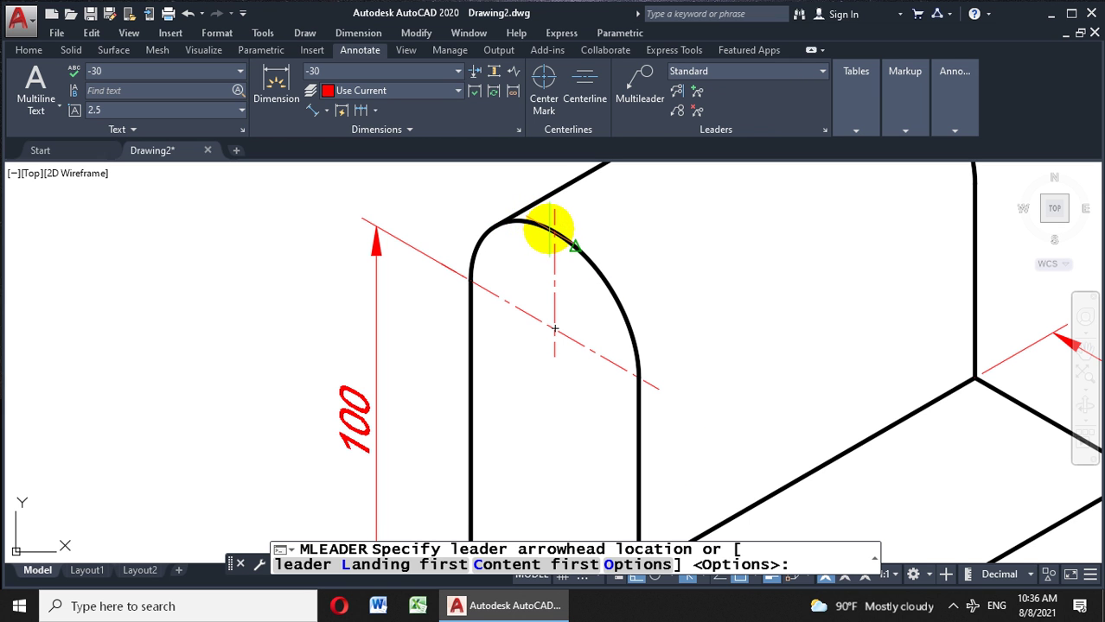
click(551, 230)
scroll(532, 212, down, 5)
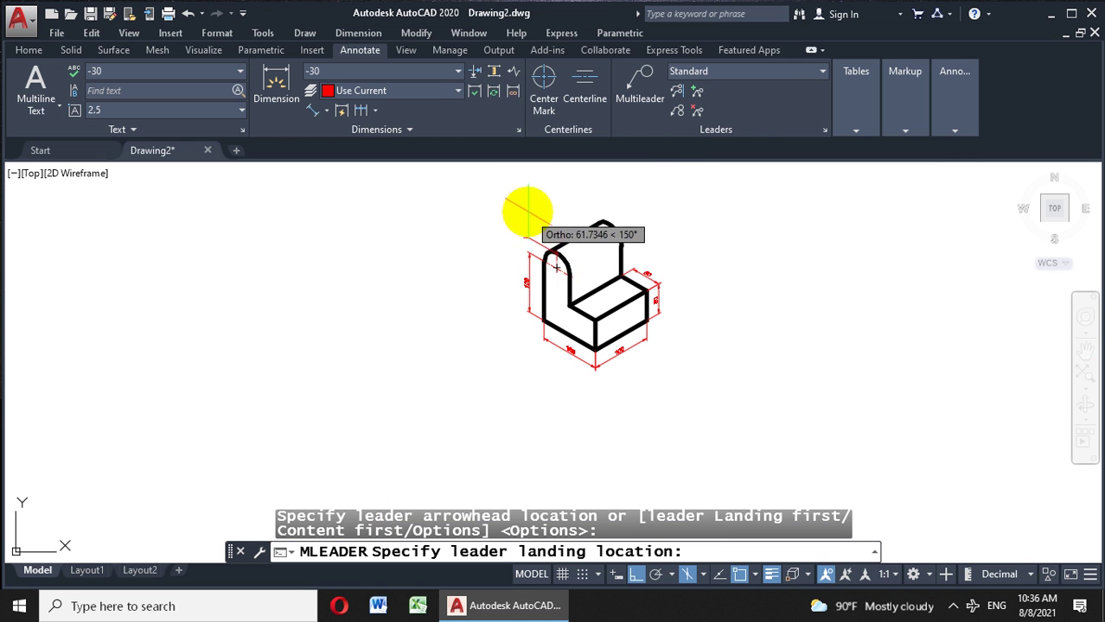
key(F8)
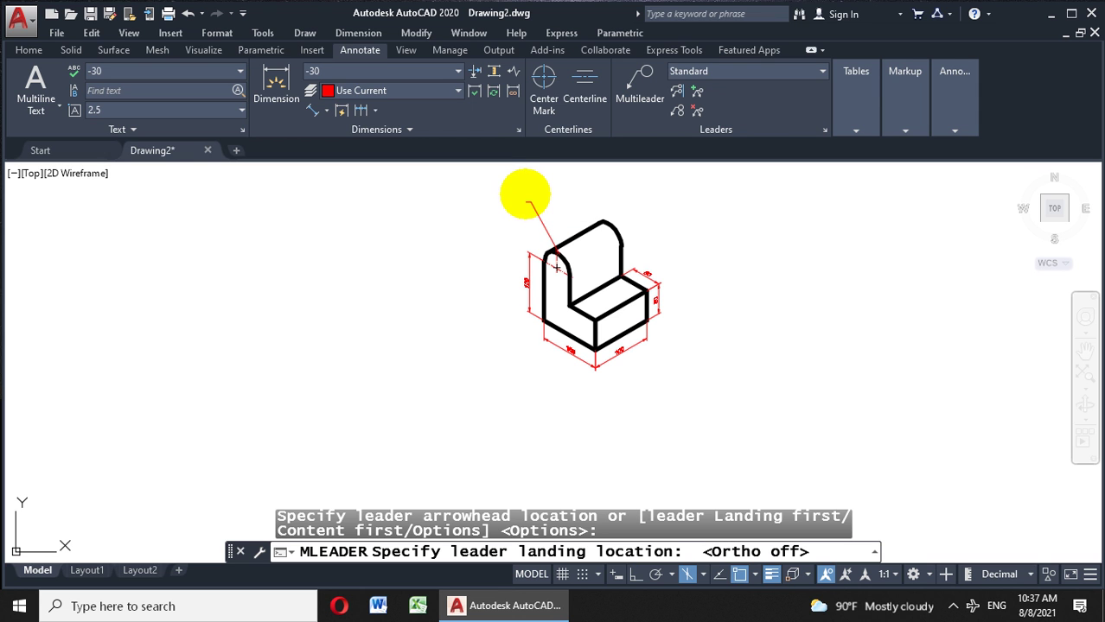
click(528, 203)
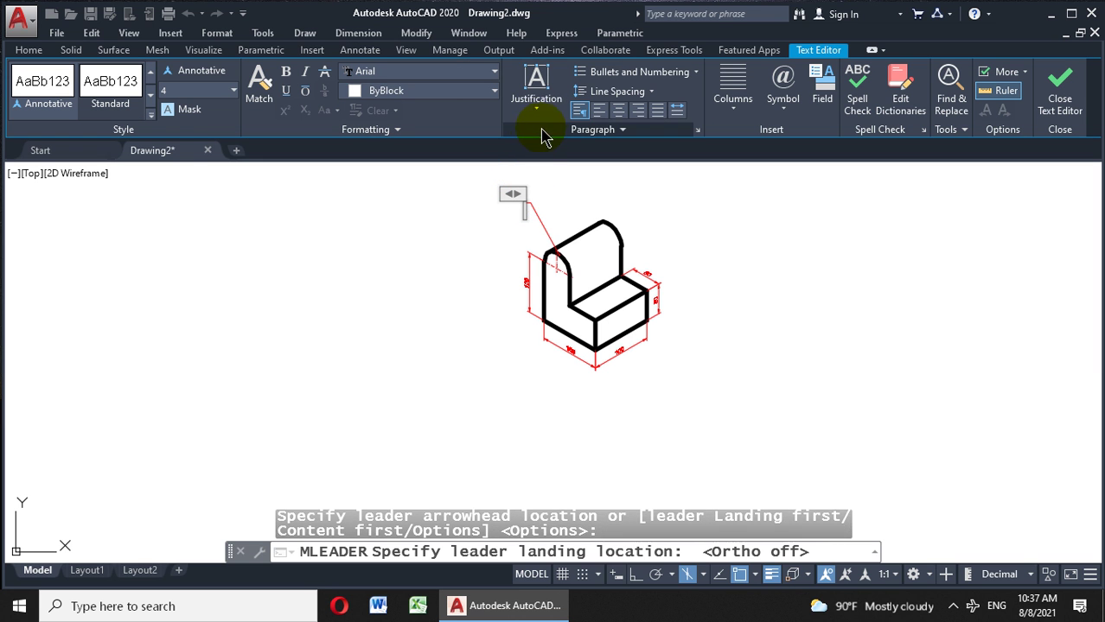
Write Ø50 as the leader text, coloured ByLayer red, and close the editor.
click(780, 106)
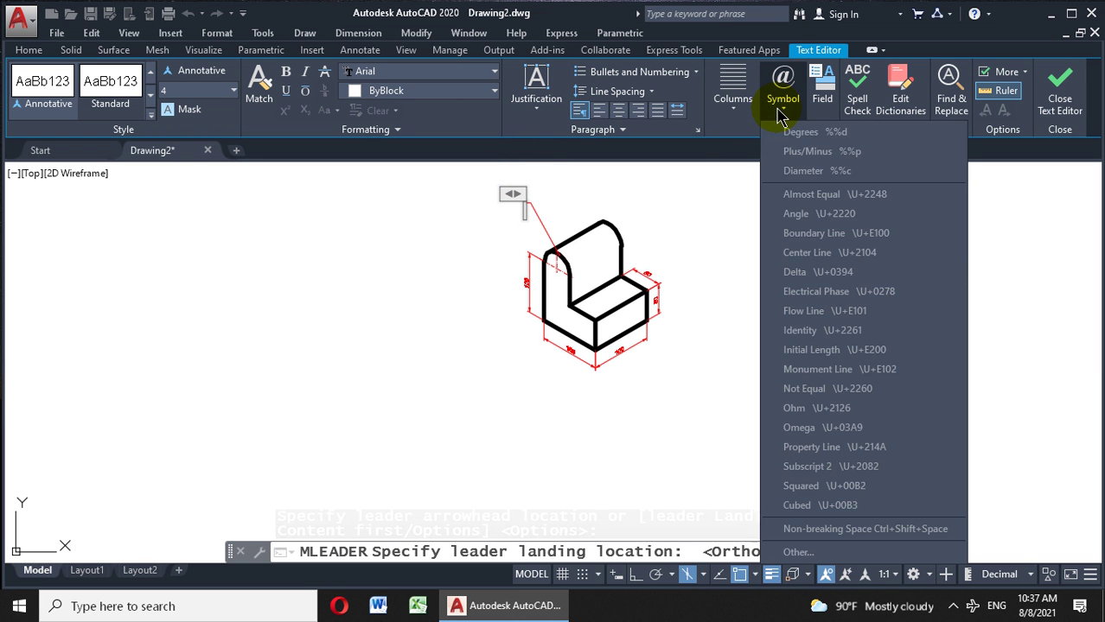
click(812, 181)
text(Ø50)
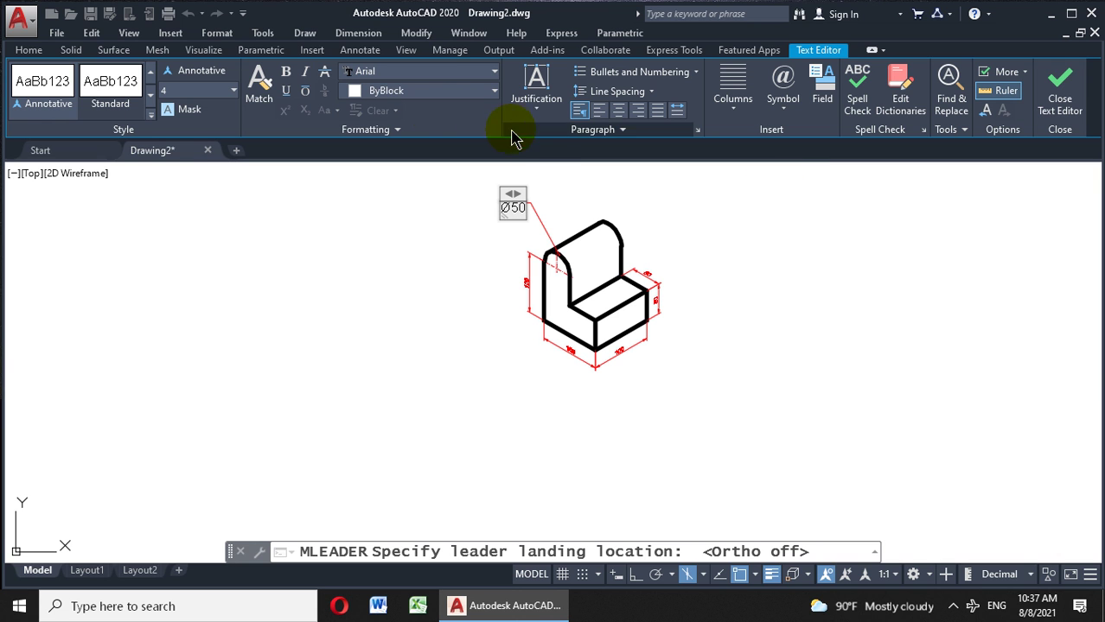
click(442, 102)
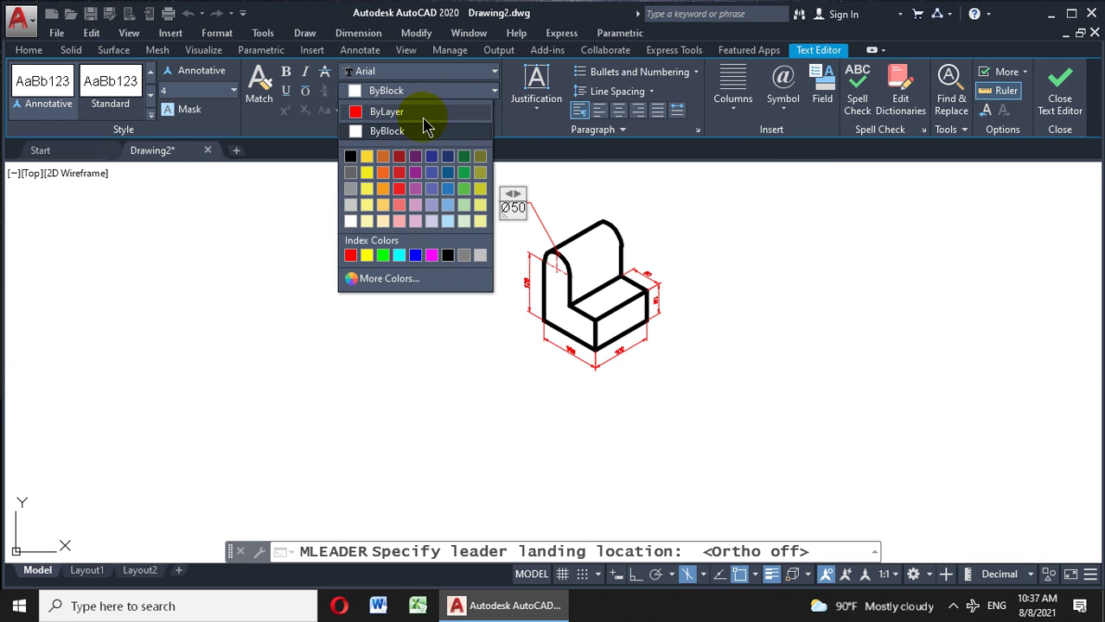
click(424, 113)
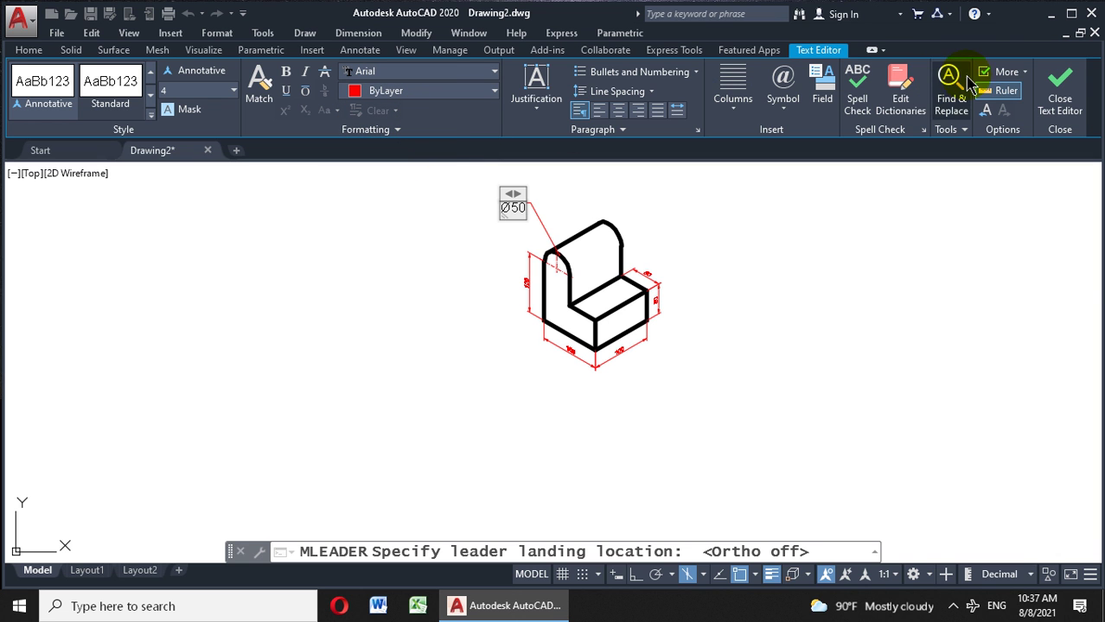
click(1067, 90)
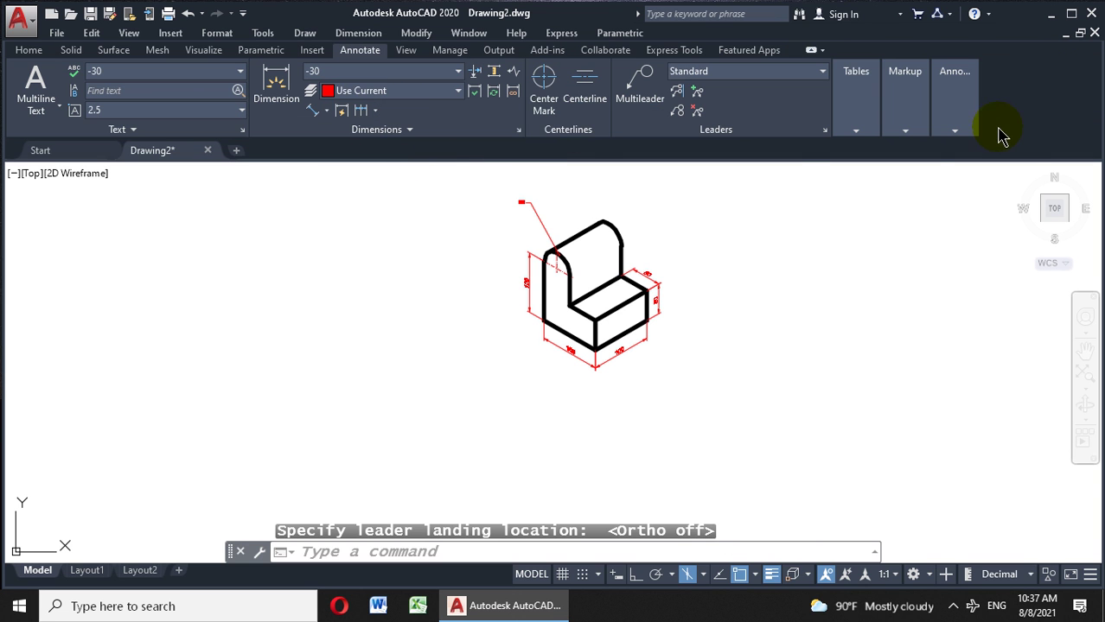
Change the Ø50 leader text height to 10.
scroll(532, 188, up, 2)
scroll(611, 272, up, 5)
click(616, 276)
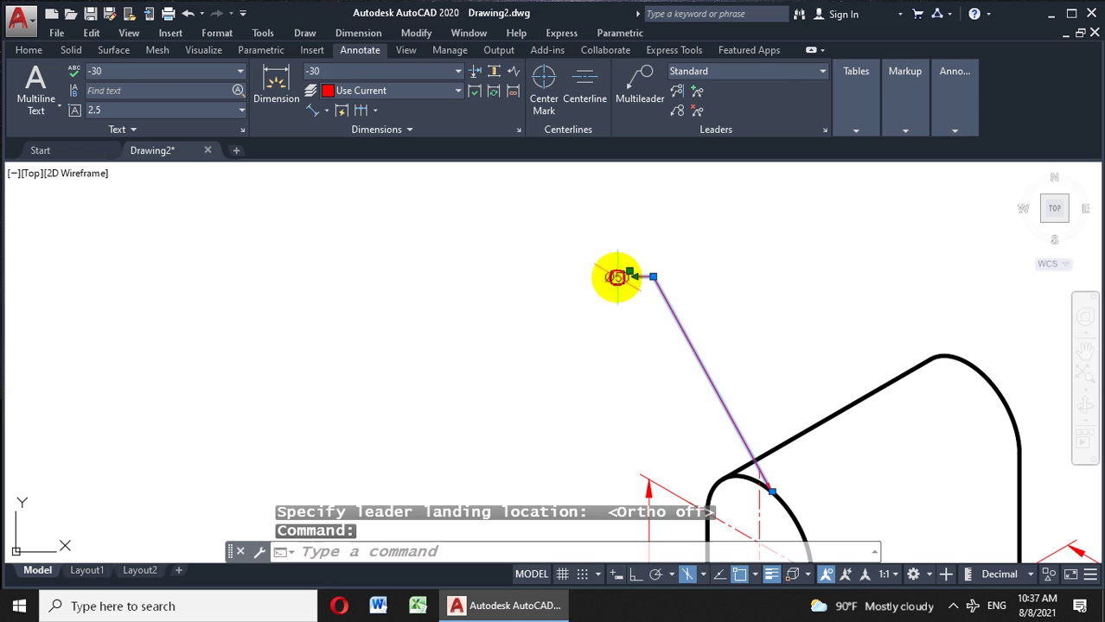
double_click(617, 277)
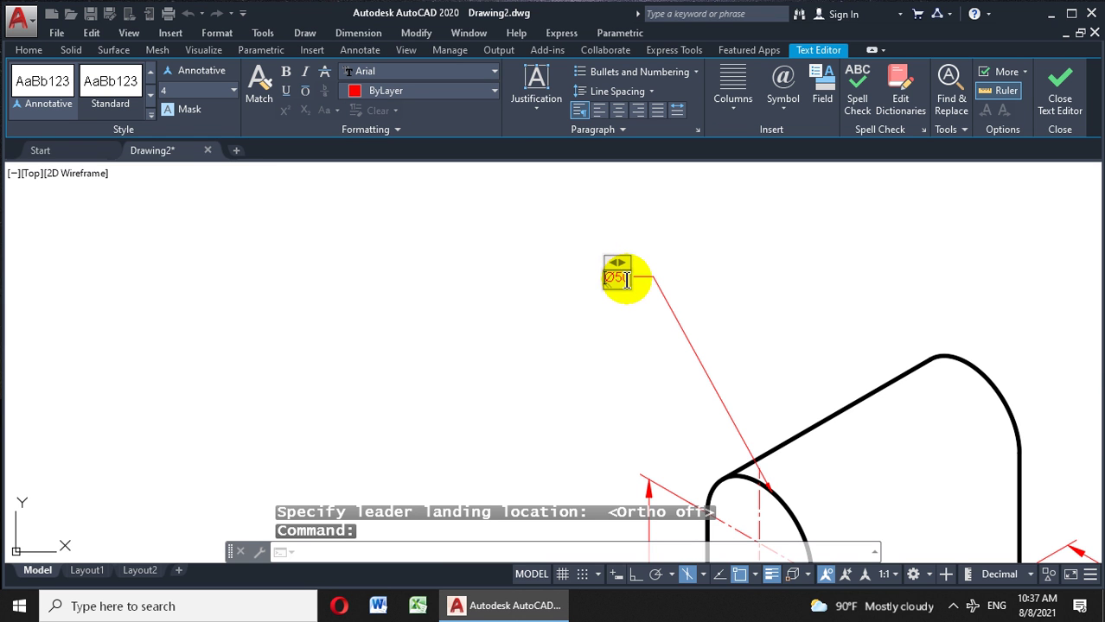
double_click(624, 279)
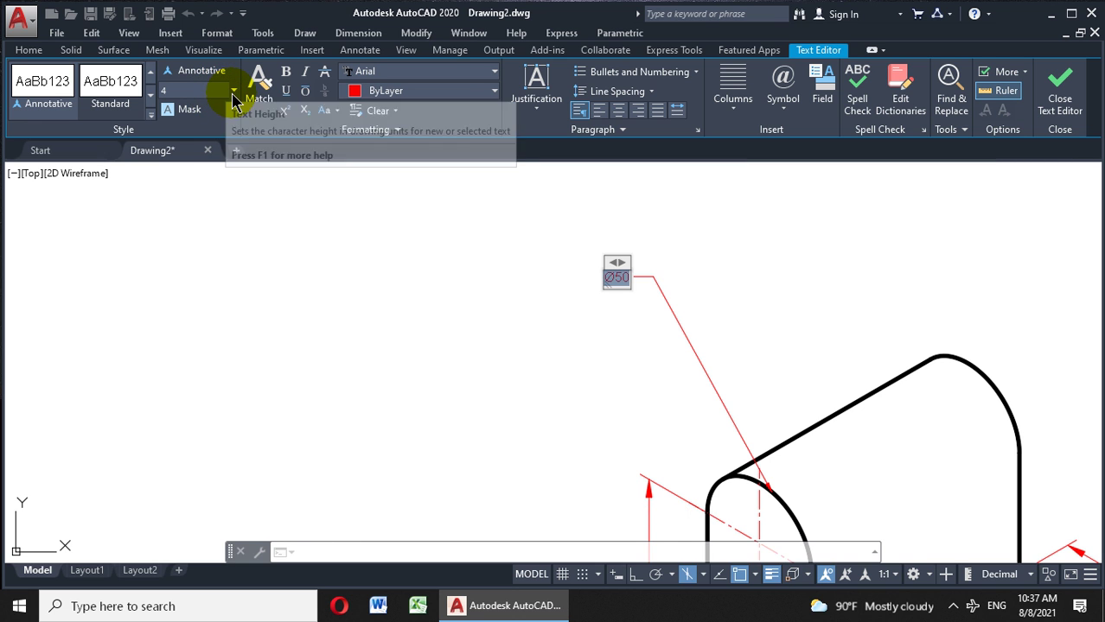
click(232, 91)
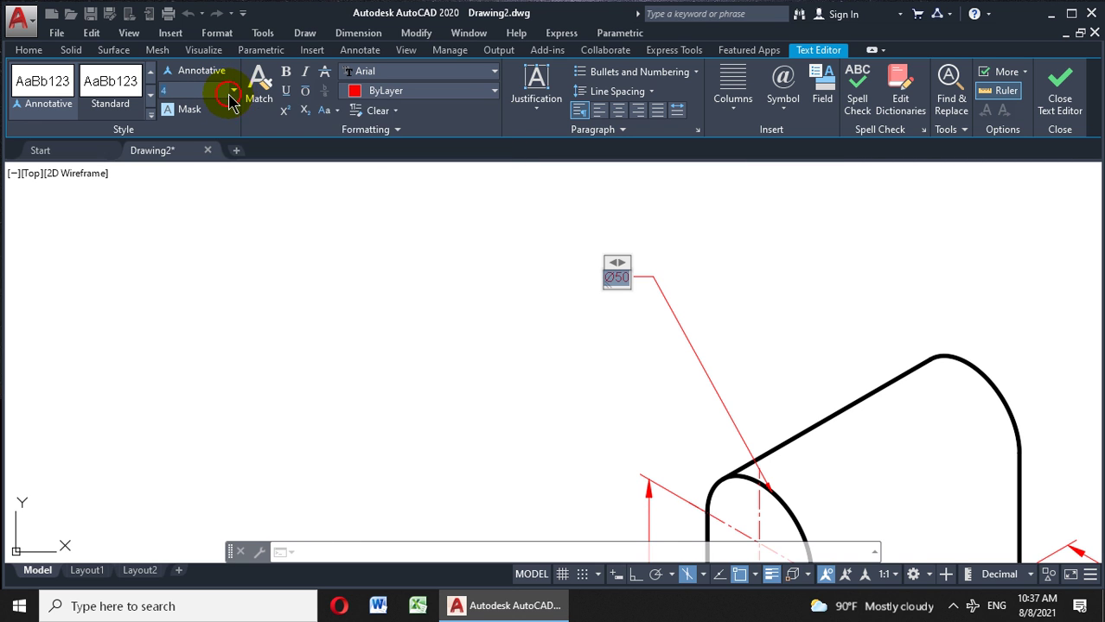
click(211, 91)
key(Return)
scroll(286, 268, down, 4)
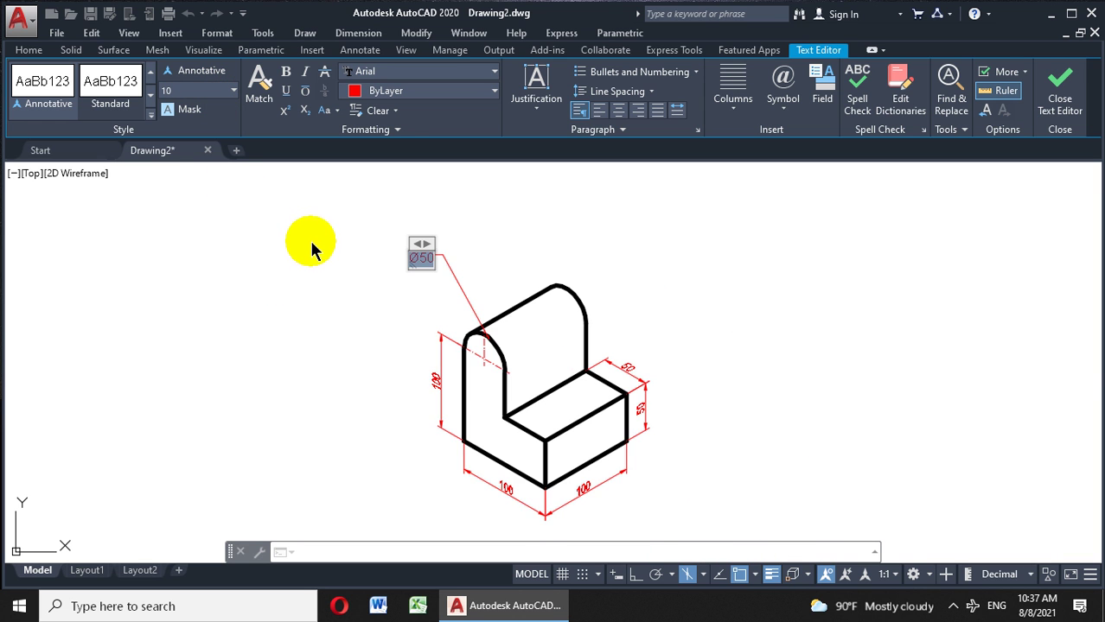
scroll(313, 258, up, 2)
scroll(313, 258, down, 1)
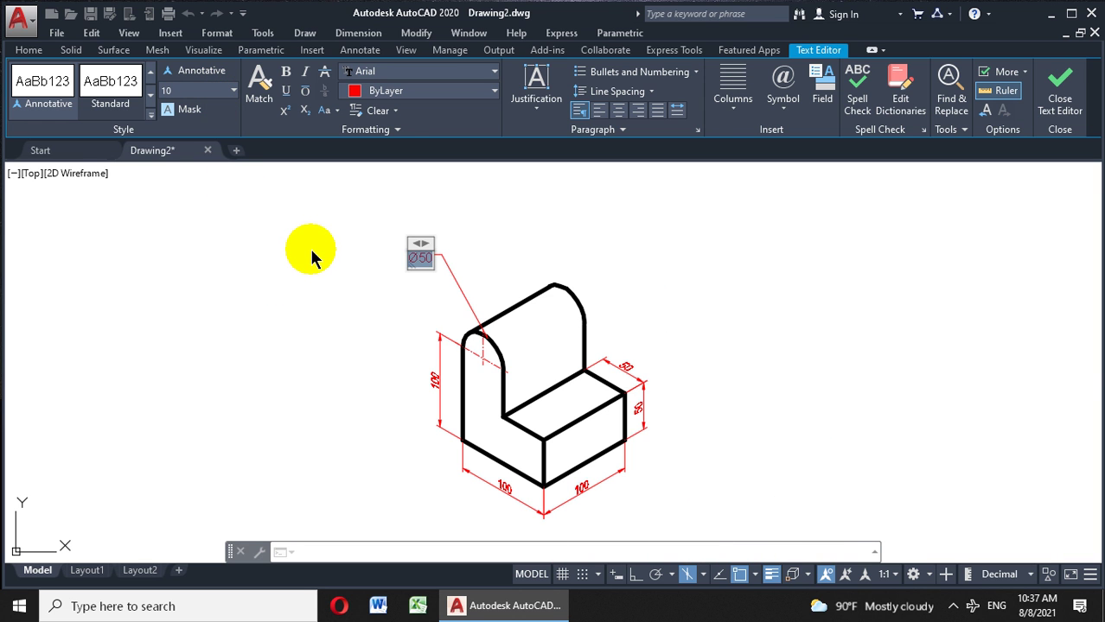
click(1065, 82)
click(430, 265)
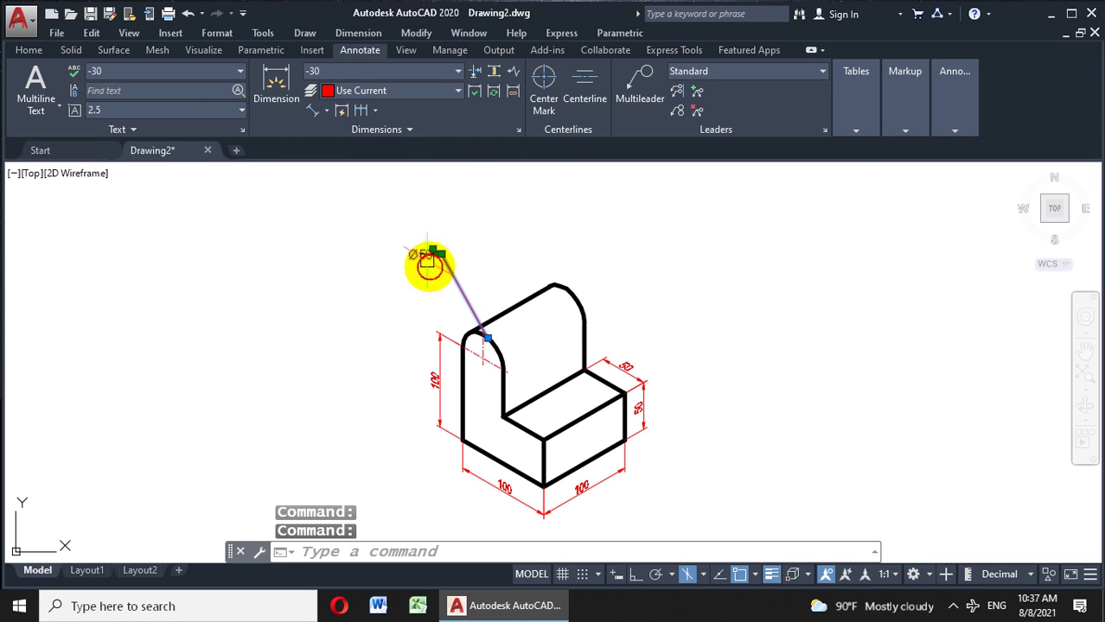
click(434, 252)
click(433, 251)
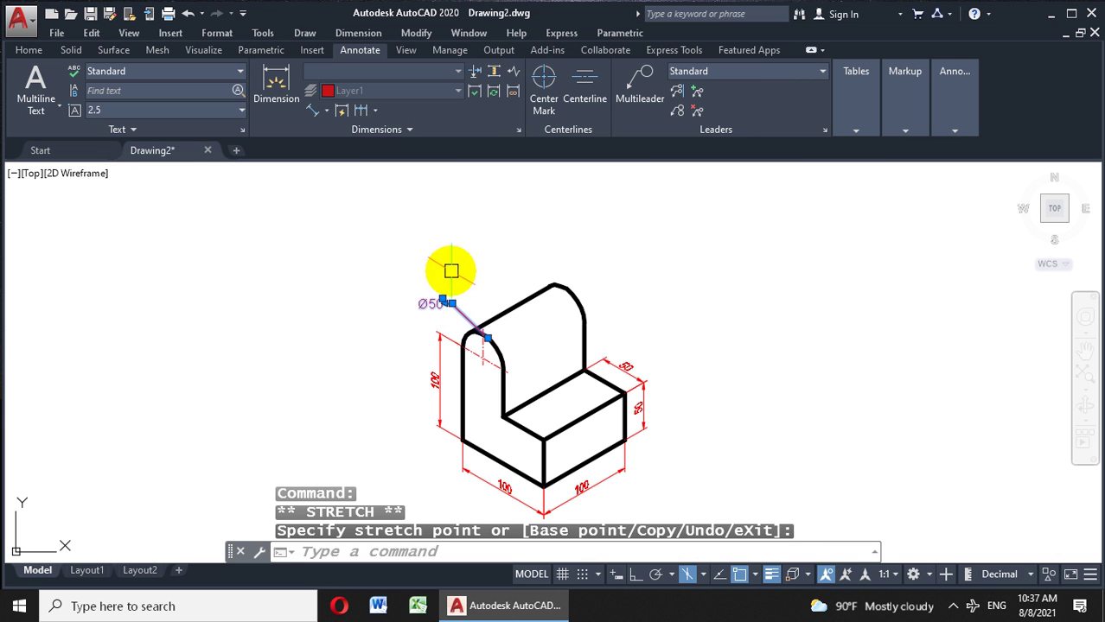
key(Escape)
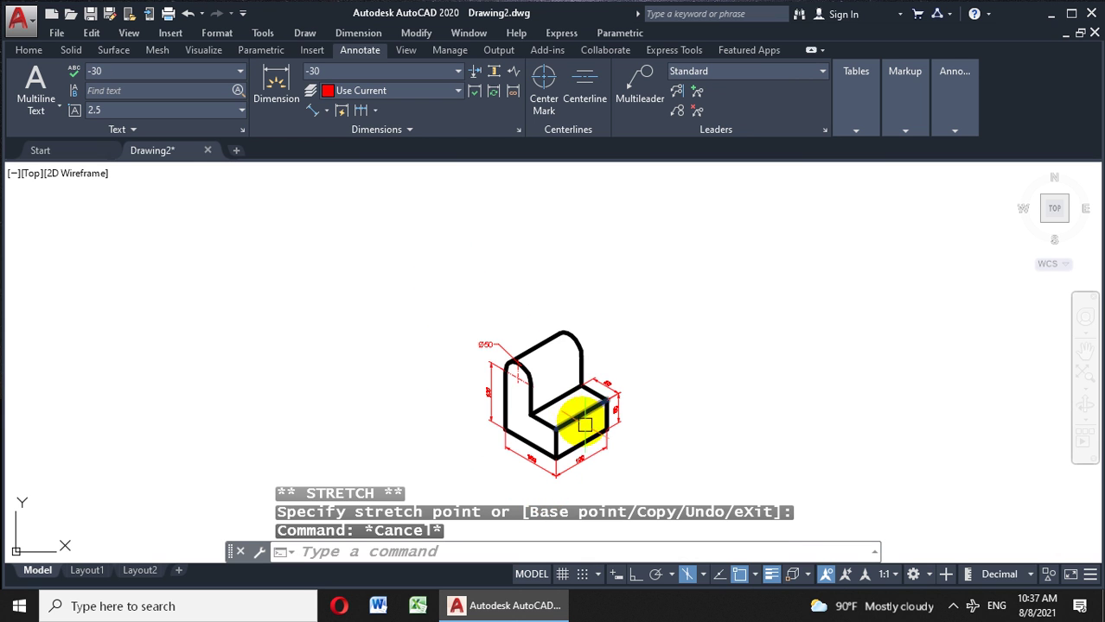
middle_drag(596, 441, 571, 408)
scroll(630, 468, up, 2)
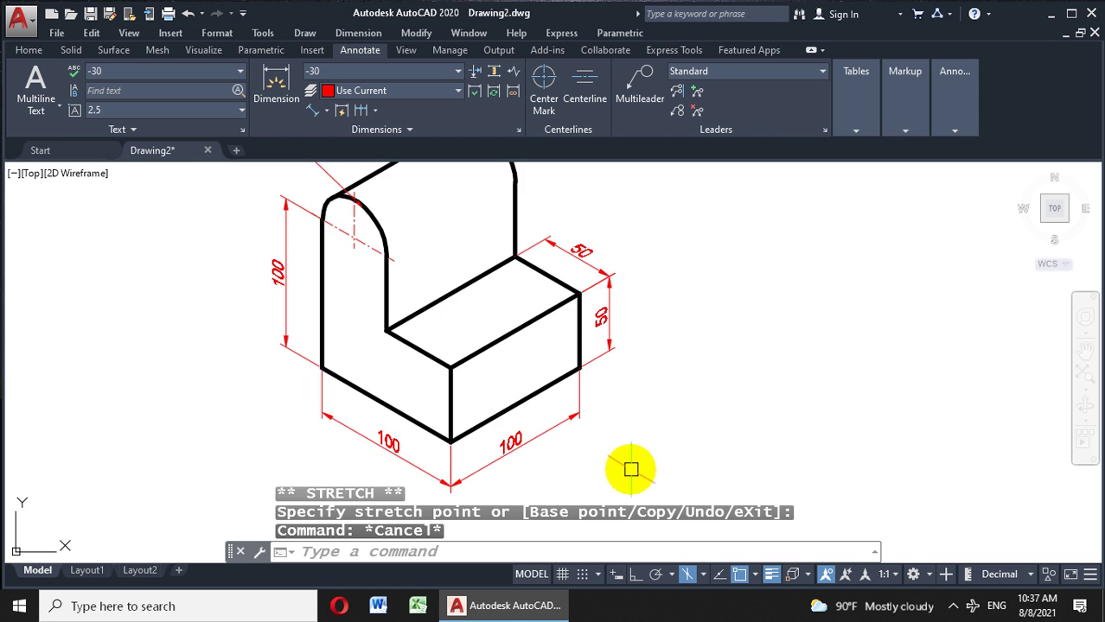